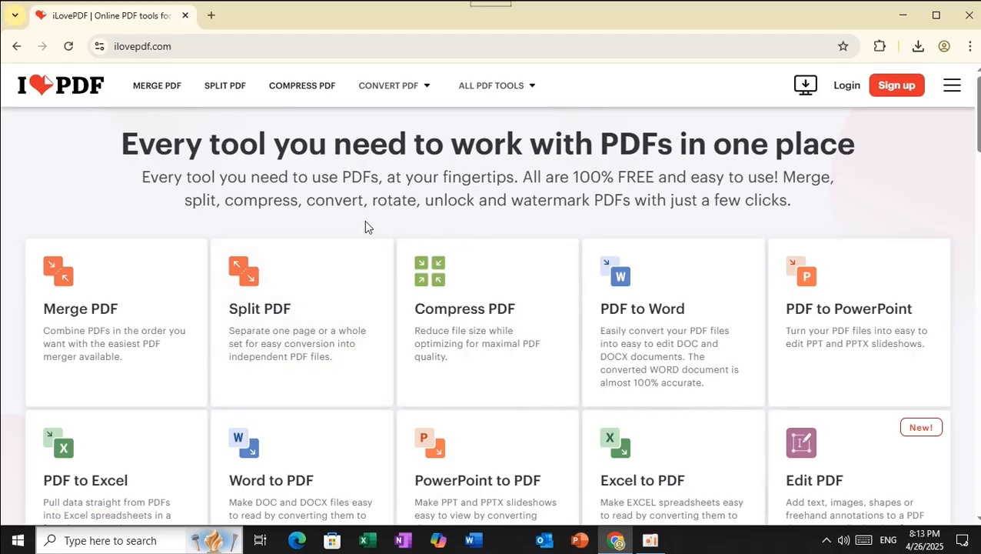
pyautogui.scroll(-2, 361, 223)
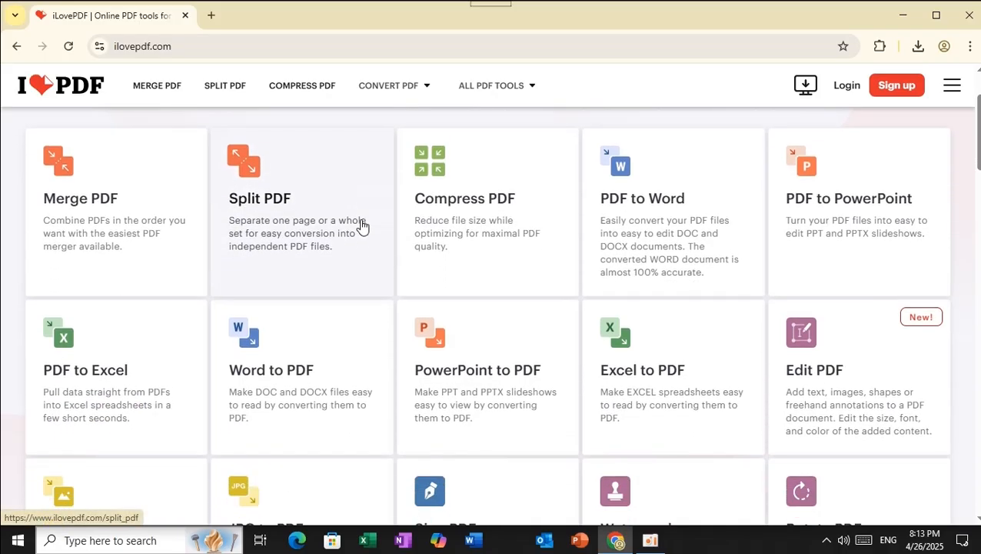
pyautogui.scroll(2, 361, 318)
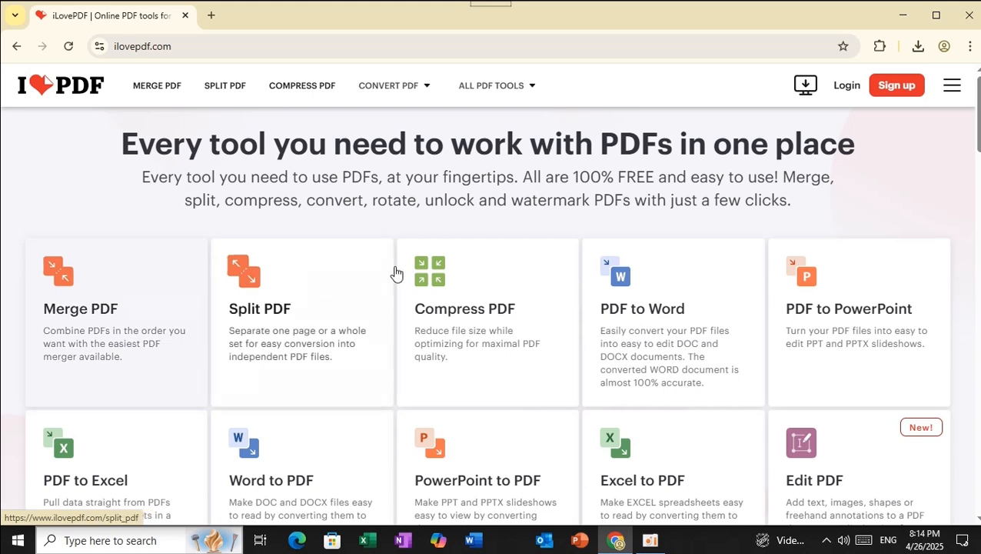
# With Chrome minimized, open the desktop's PDF All folder, then its 1. Merge PDF subfolder
pyautogui.click(904, 19)
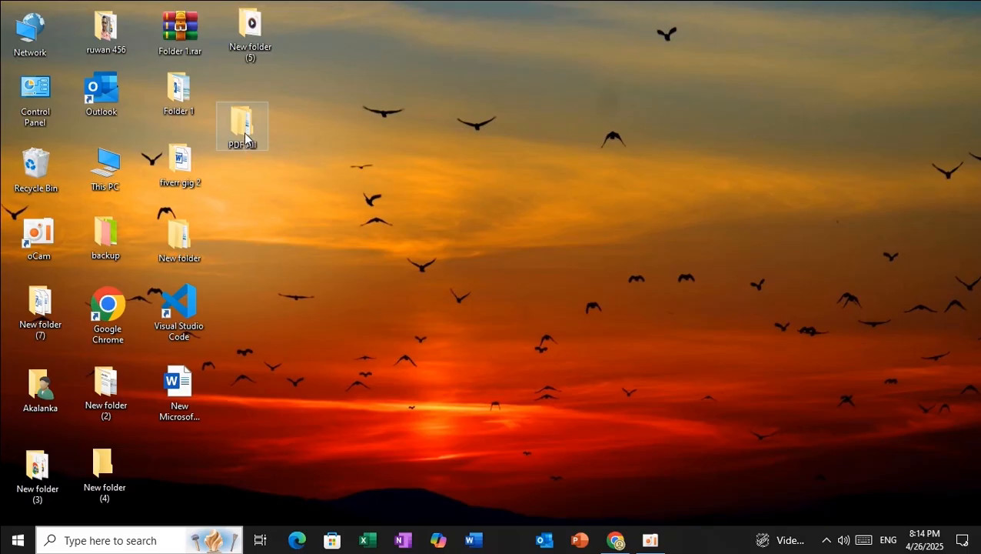
pyautogui.moveTo(244, 124); pyautogui.dragTo(251, 125)
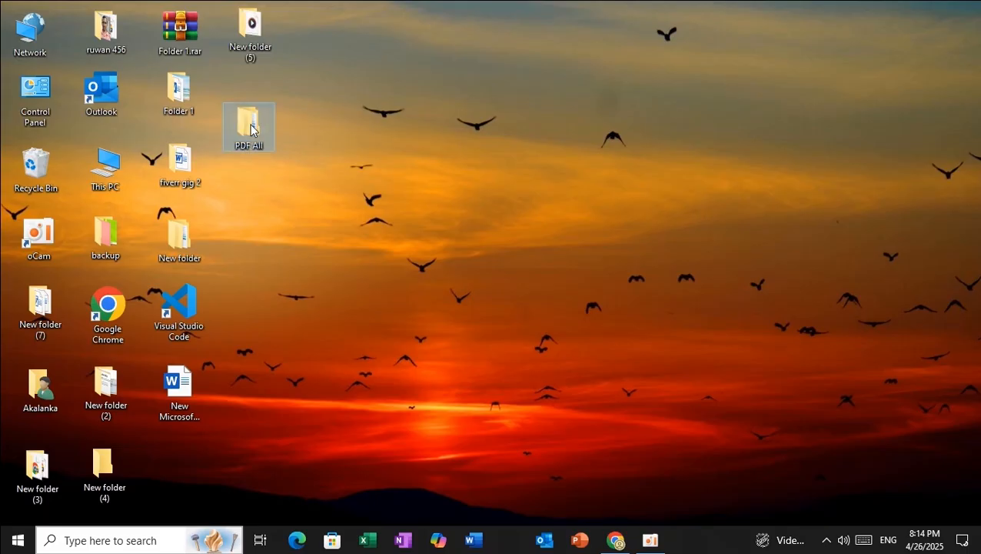
pyautogui.doubleClick(248, 134)
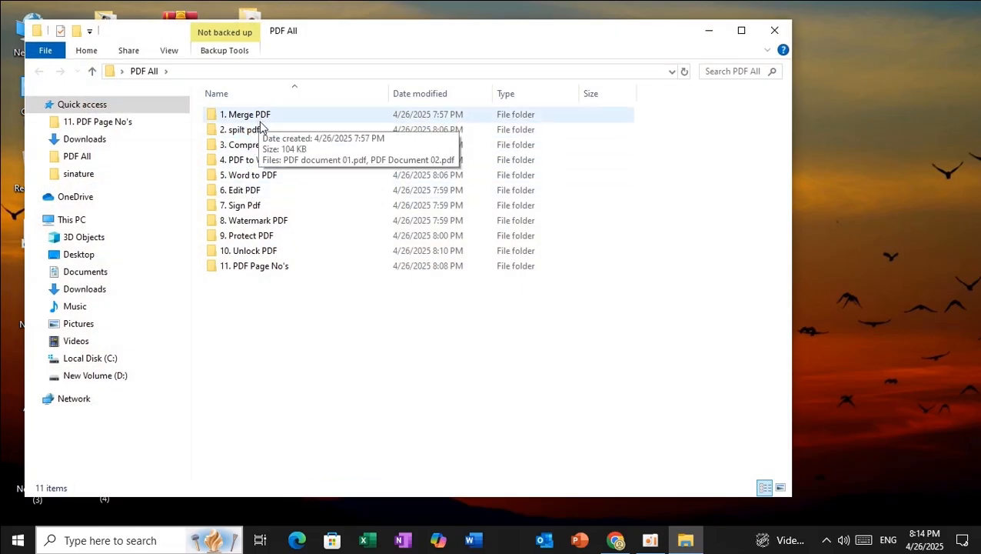
pyautogui.doubleClick(264, 118)
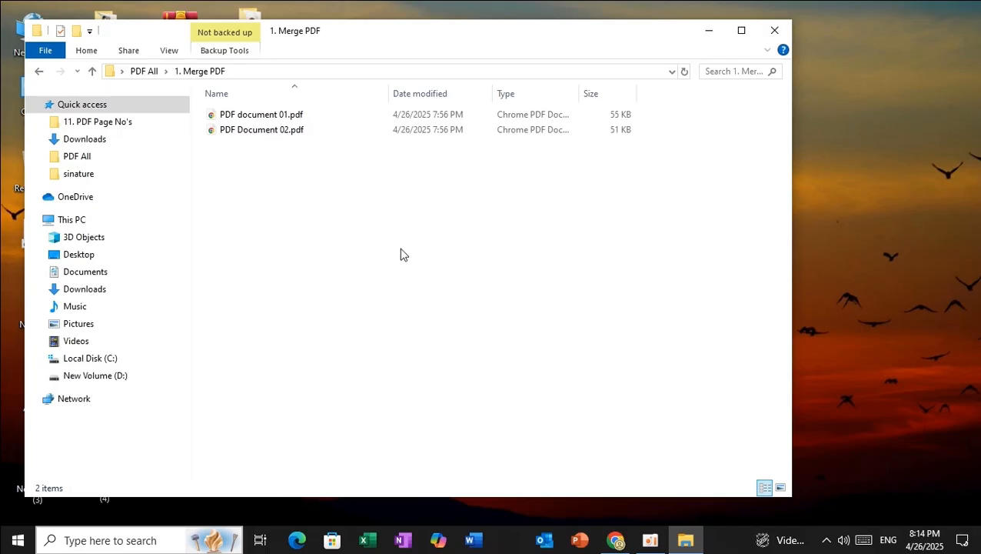
# In Merge PDF, upload PDF document 01.pdf and PDF Document 02.pdf from Desktop > PDF All > 1. Merge PDF
pyautogui.click(616, 540)
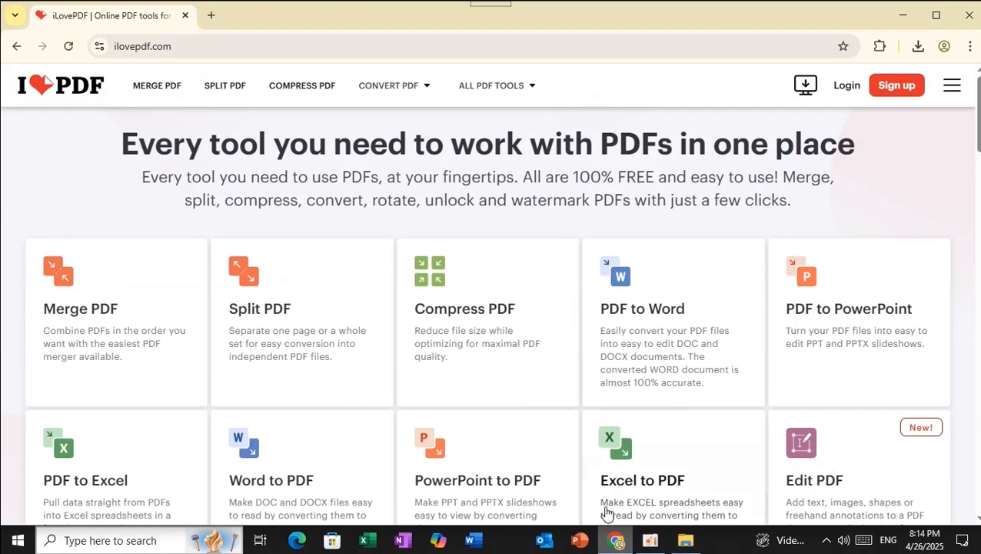
pyautogui.click(88, 316)
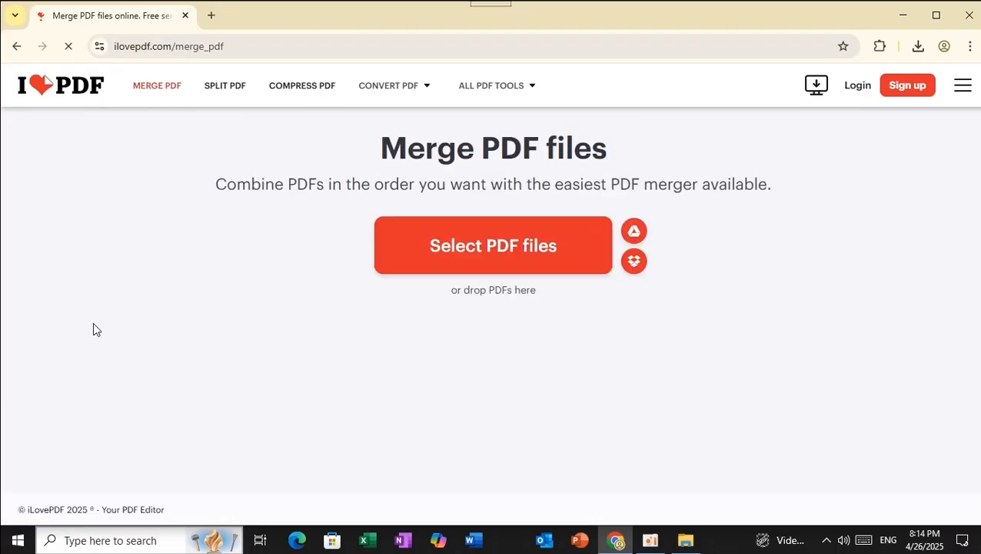
pyautogui.click(503, 255)
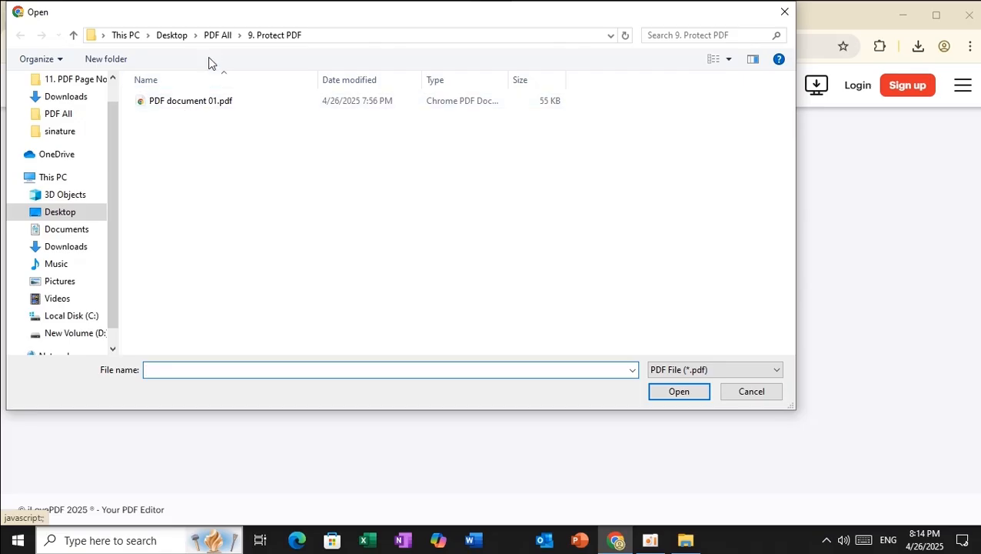
pyautogui.click(70, 216)
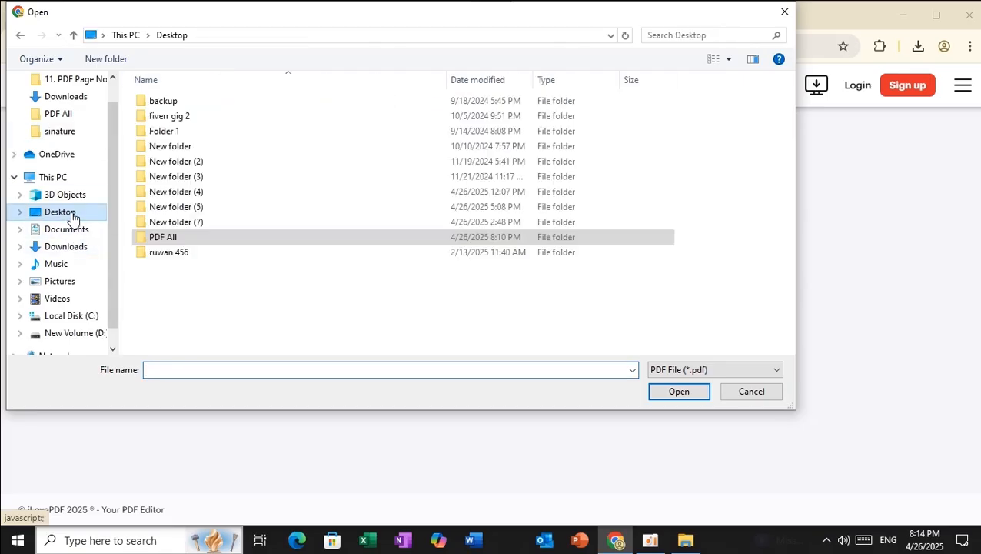
pyautogui.doubleClick(170, 243)
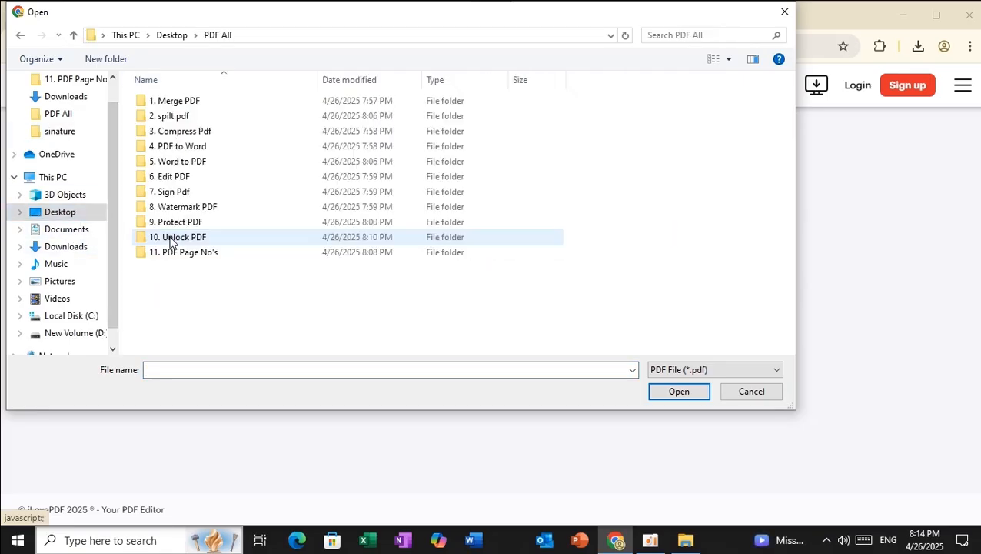
pyautogui.doubleClick(191, 108)
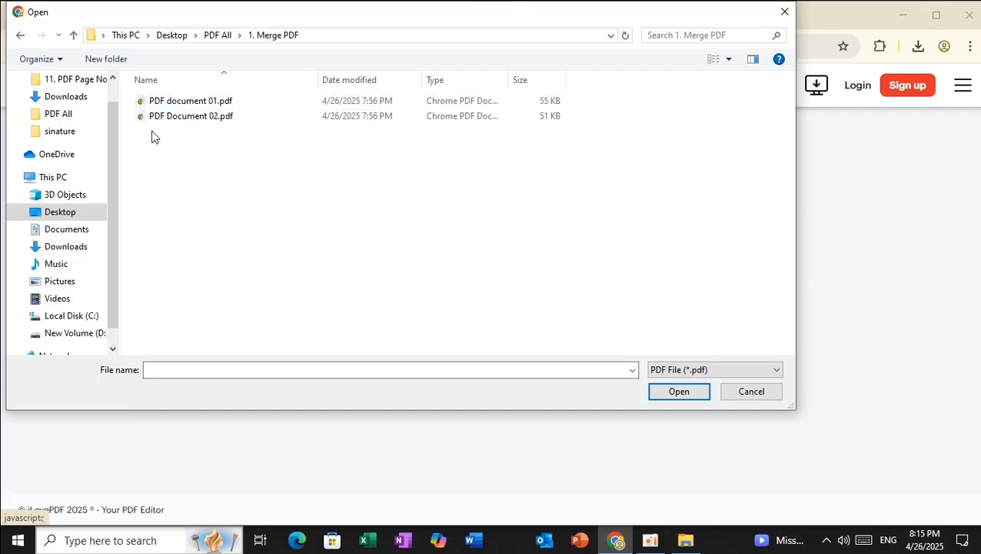
pyautogui.moveTo(151, 136); pyautogui.dragTo(210, 100)
pyautogui.click(686, 394)
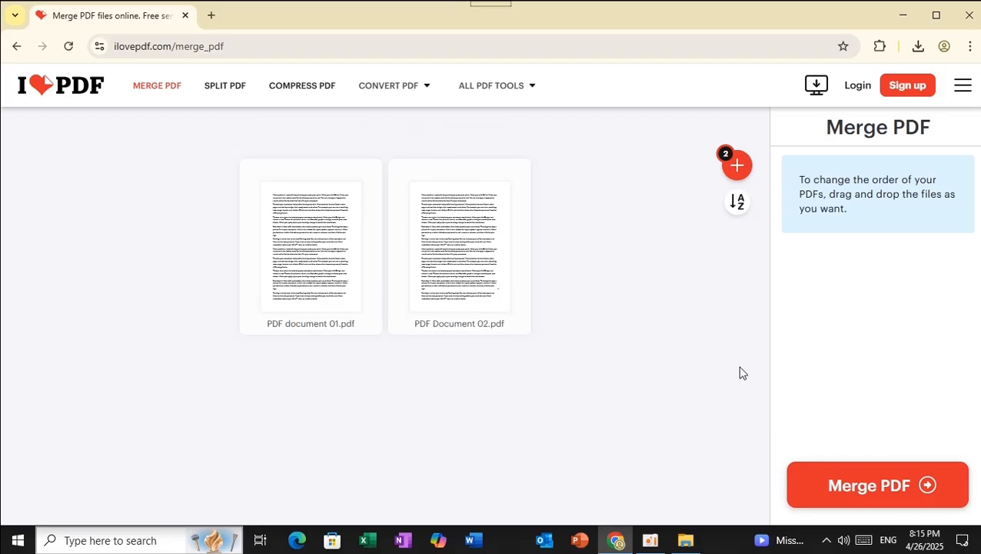
# Merge the two uploaded files and download PDF document 01_merged.pdf
pyautogui.click(858, 486)
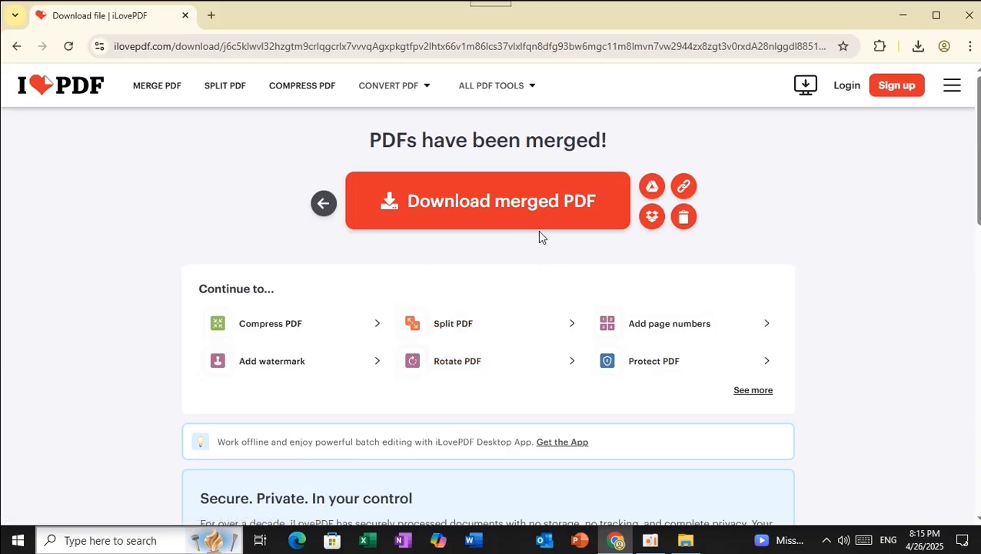
pyautogui.click(459, 224)
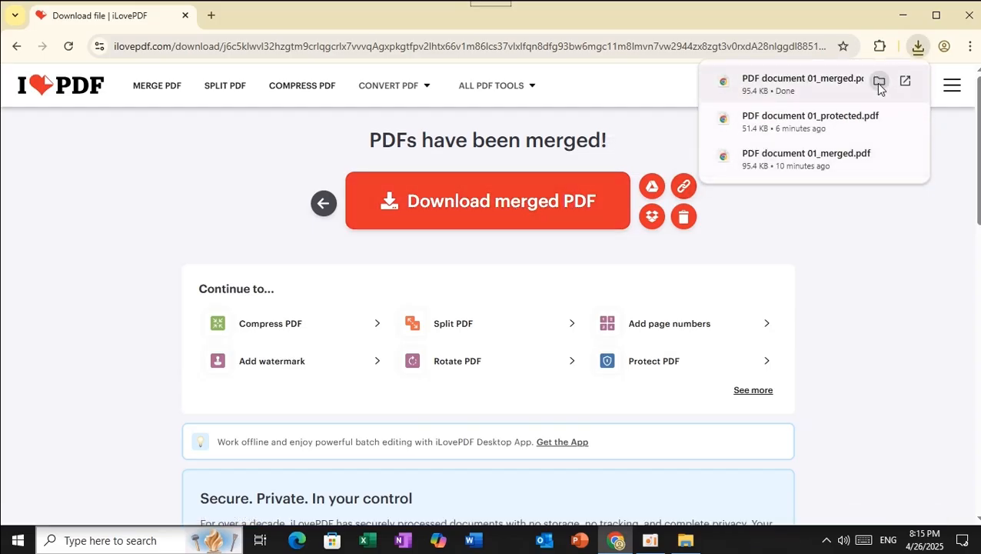
# Open PDF document 01_merged.pdf, scroll through its three pages and back, then close it
pyautogui.click(879, 82)
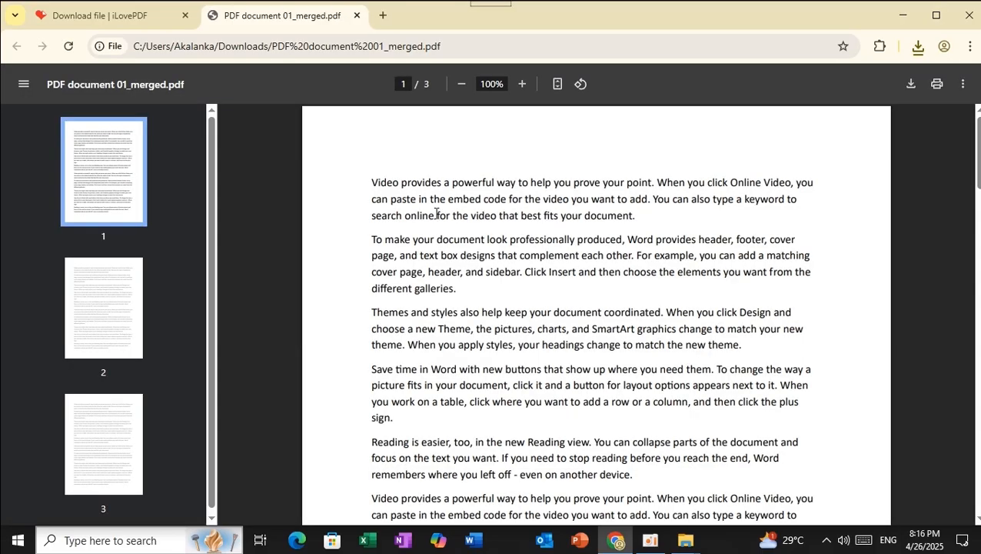
pyautogui.scroll(-9, 435, 212)
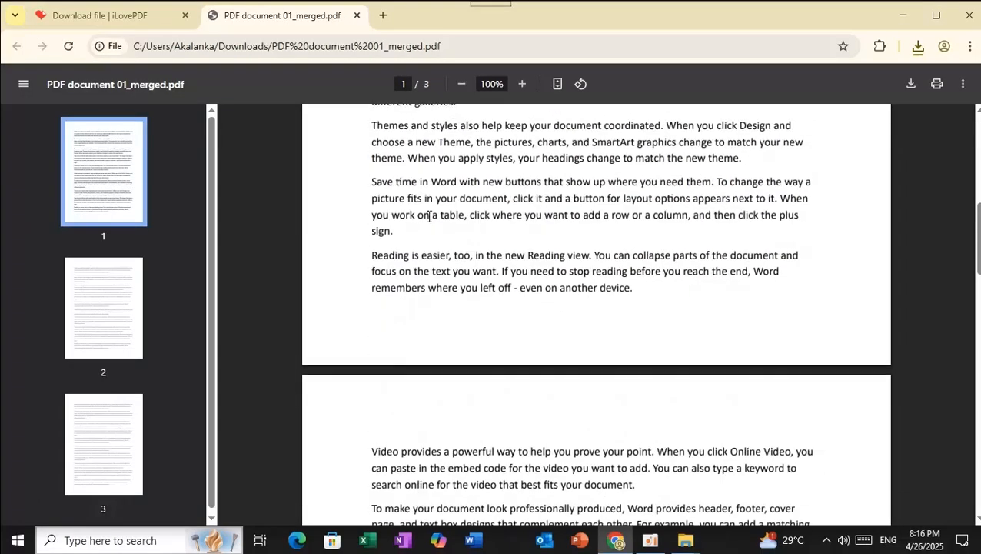
pyautogui.scroll(-12, 426, 218)
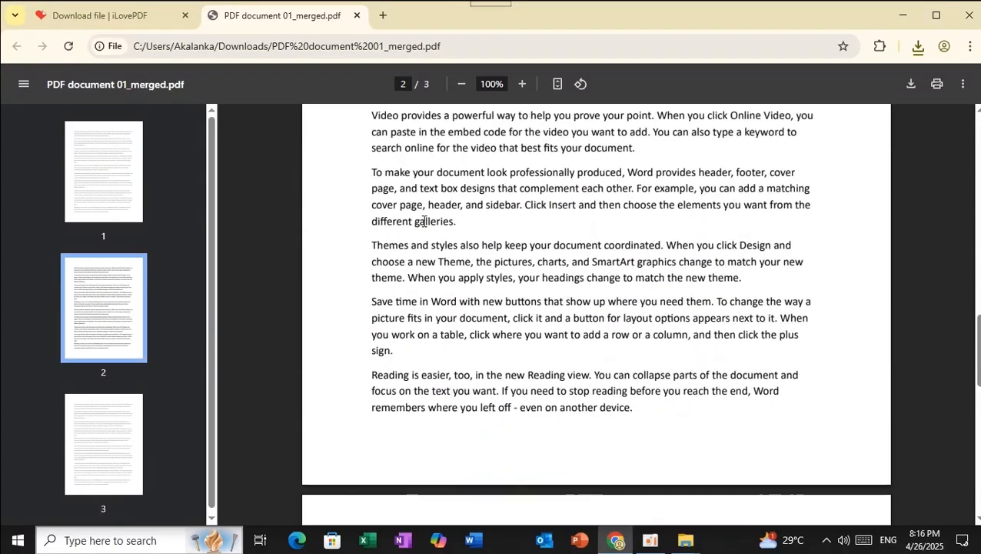
pyautogui.scroll(-4, 422, 223)
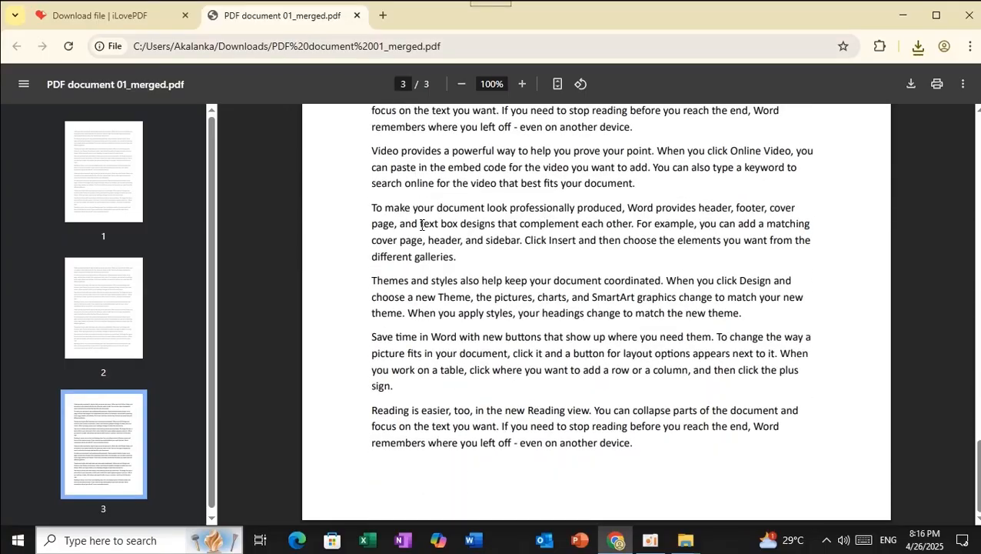
pyautogui.scroll(15, 420, 229)
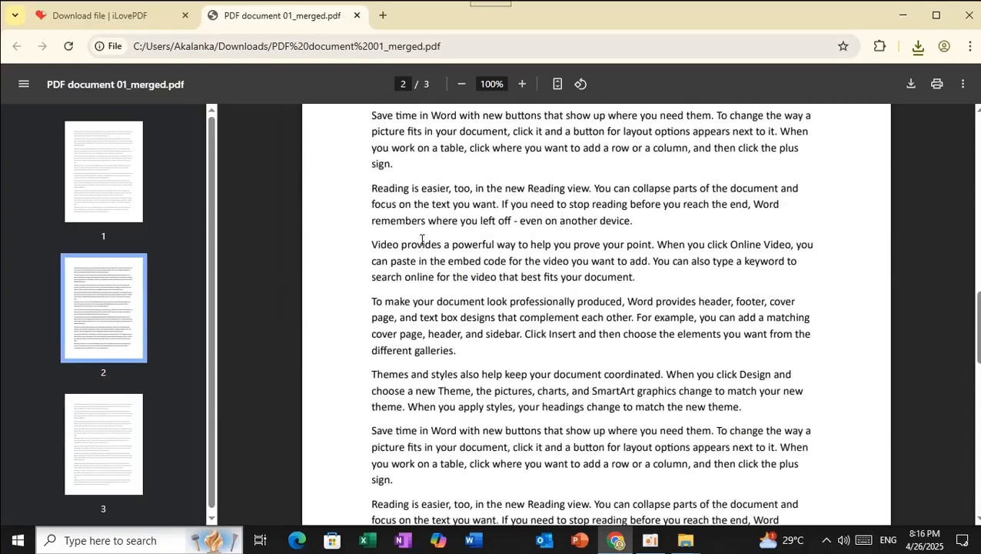
pyautogui.scroll(12, 422, 241)
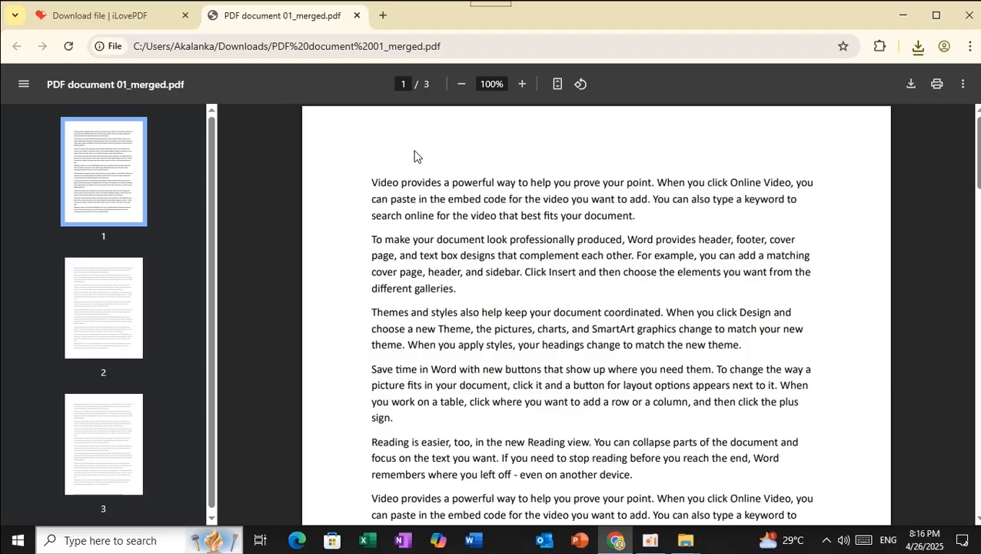
pyautogui.click(357, 16)
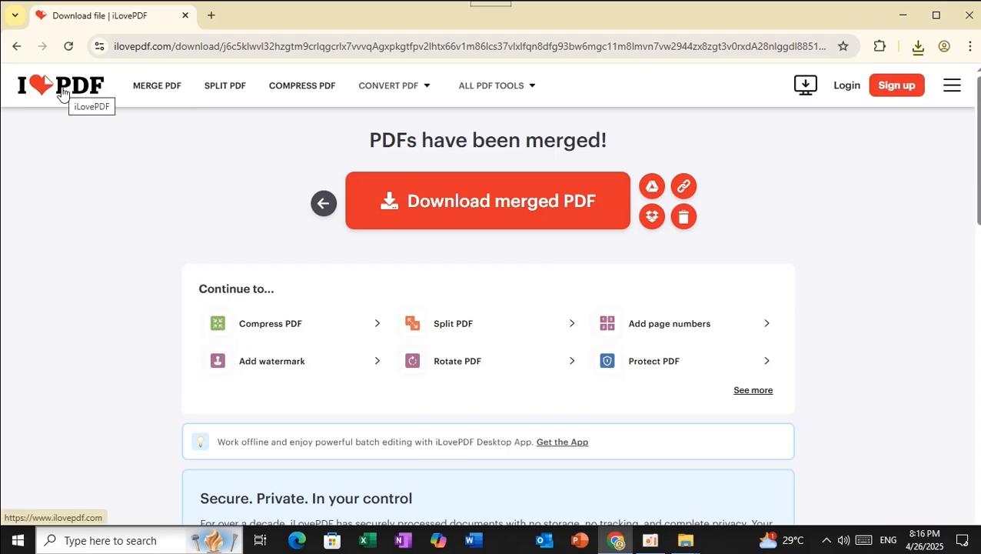
# From the iLovePDF home page, open Split PDF and upload PDF document 01_merged.pdf from Downloads
pyautogui.click(63, 93)
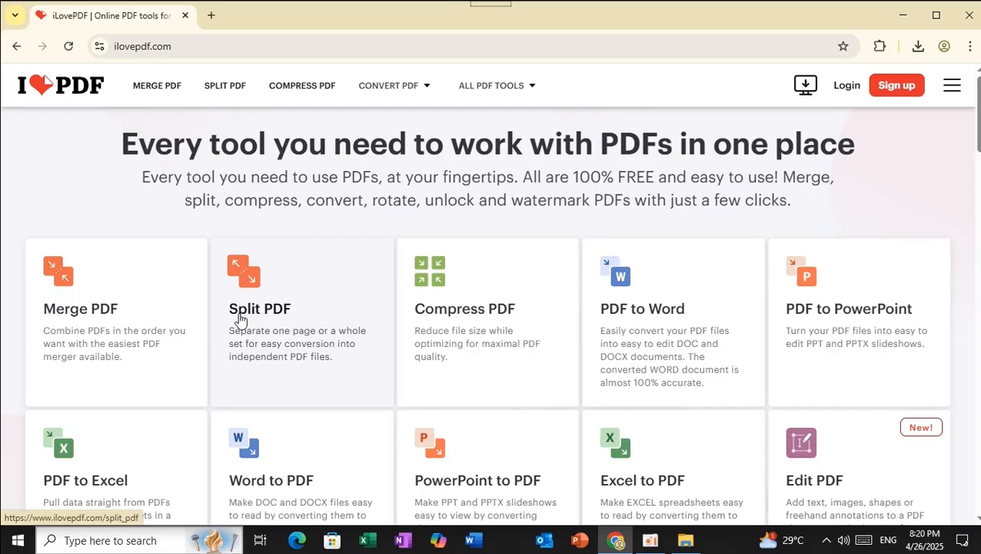
pyautogui.click(247, 280)
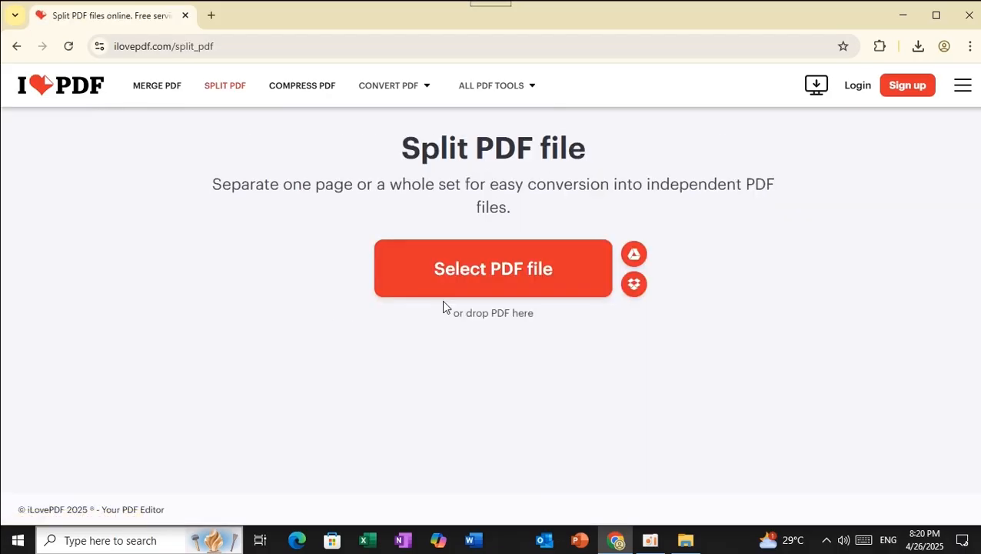
pyautogui.click(482, 277)
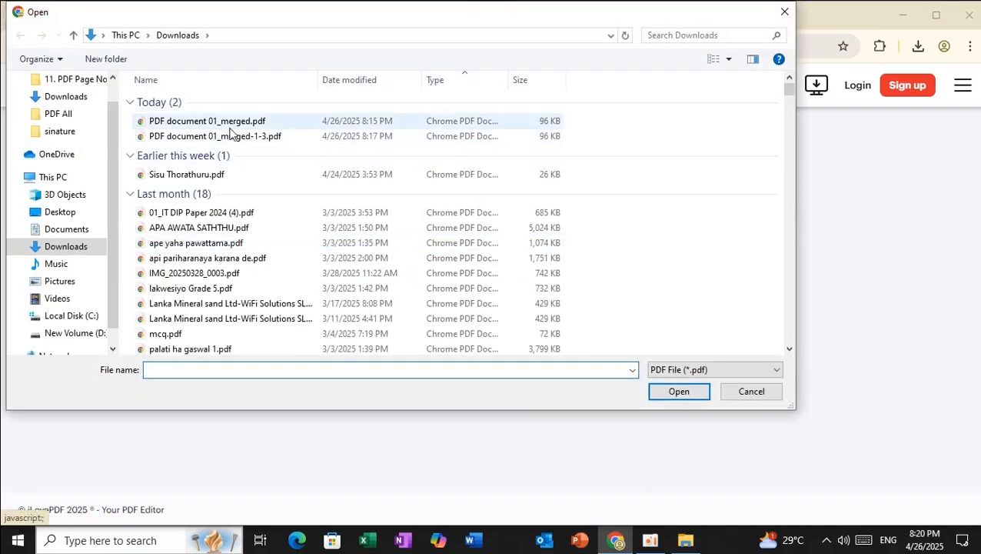
pyautogui.click(235, 123)
pyautogui.click(690, 393)
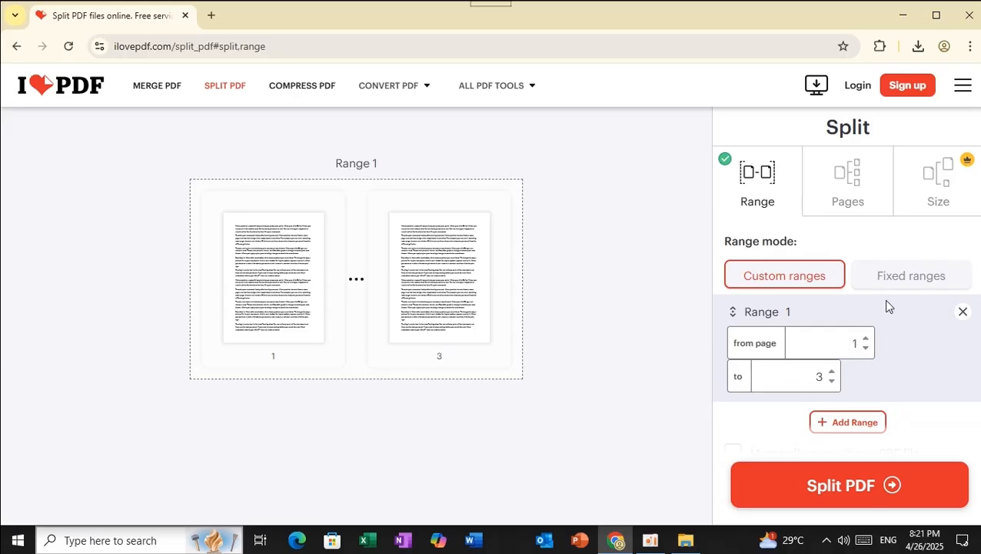
# Split with fixed 1-page ranges into three PDFs and download ilovepdf_split (1).zip
pyautogui.click(899, 284)
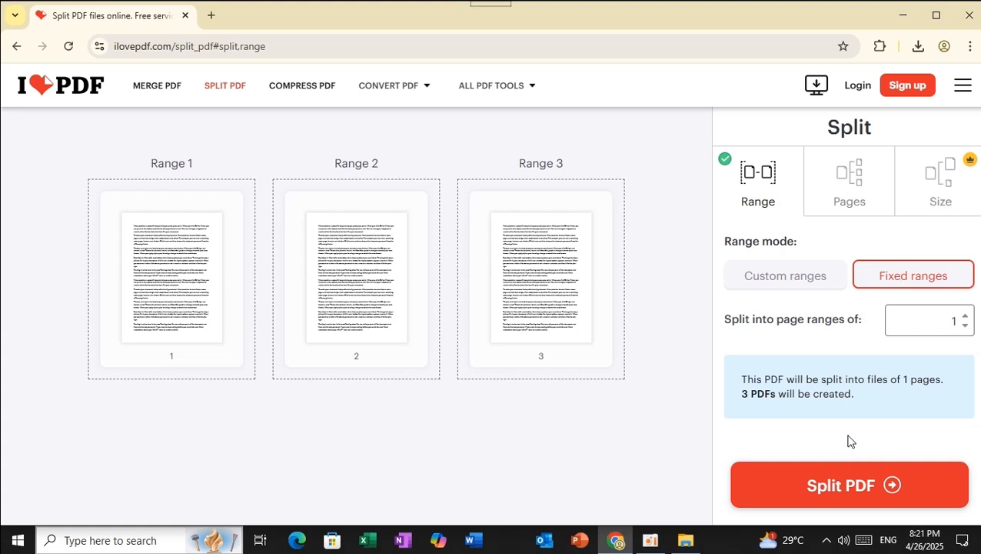
pyautogui.click(838, 493)
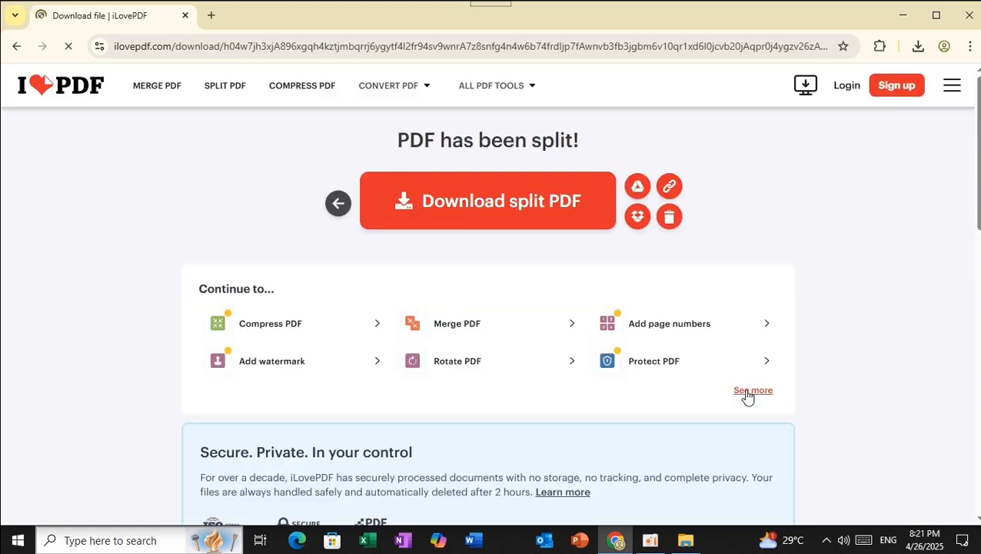
pyautogui.click(505, 218)
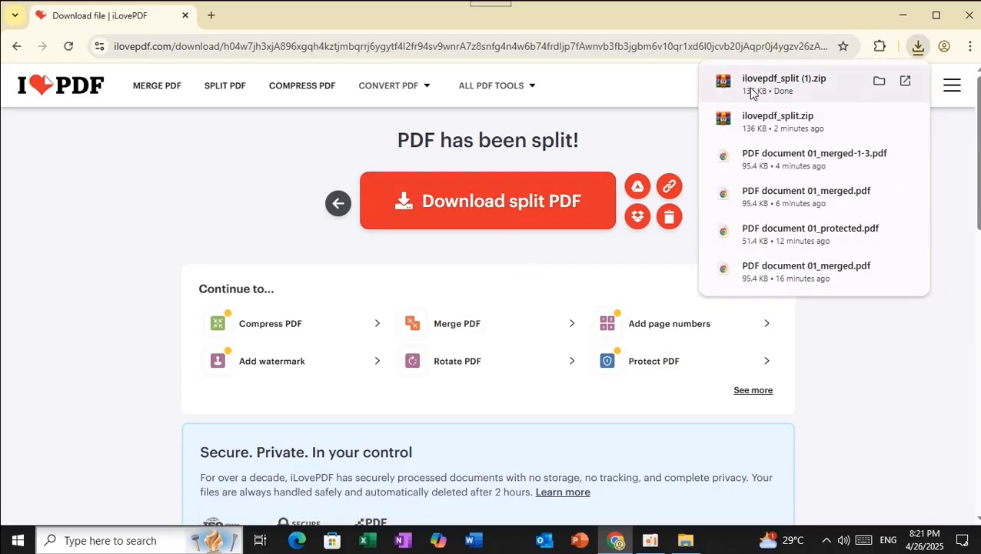
pyautogui.click(879, 83)
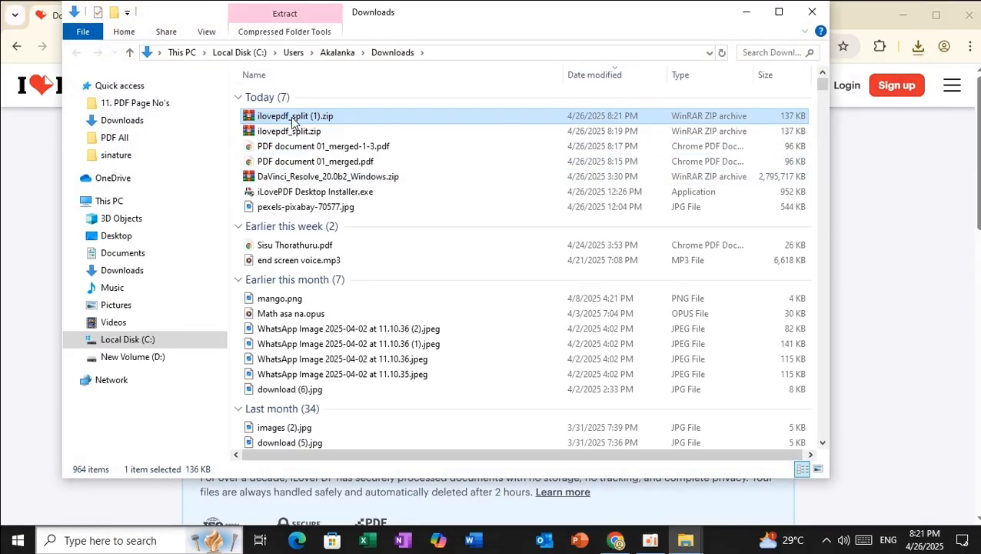
pyautogui.doubleClick(292, 121)
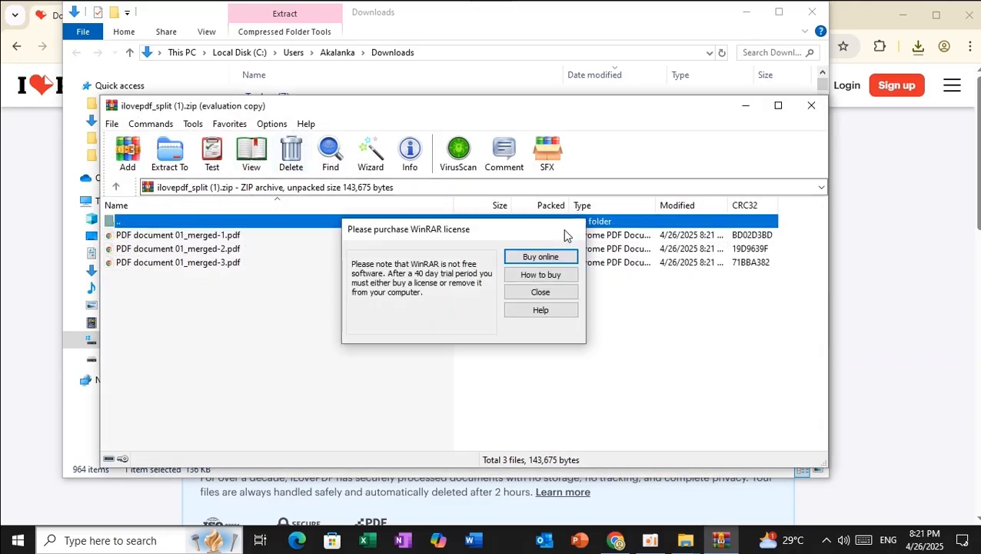
pyautogui.click(575, 228)
pyautogui.moveTo(173, 289); pyautogui.dragTo(208, 237)
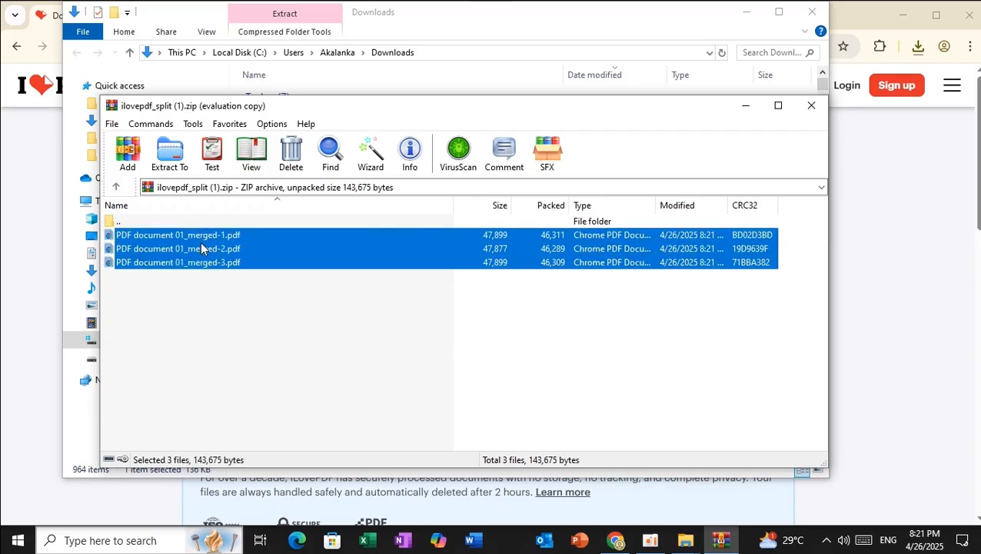
pyautogui.click(204, 294)
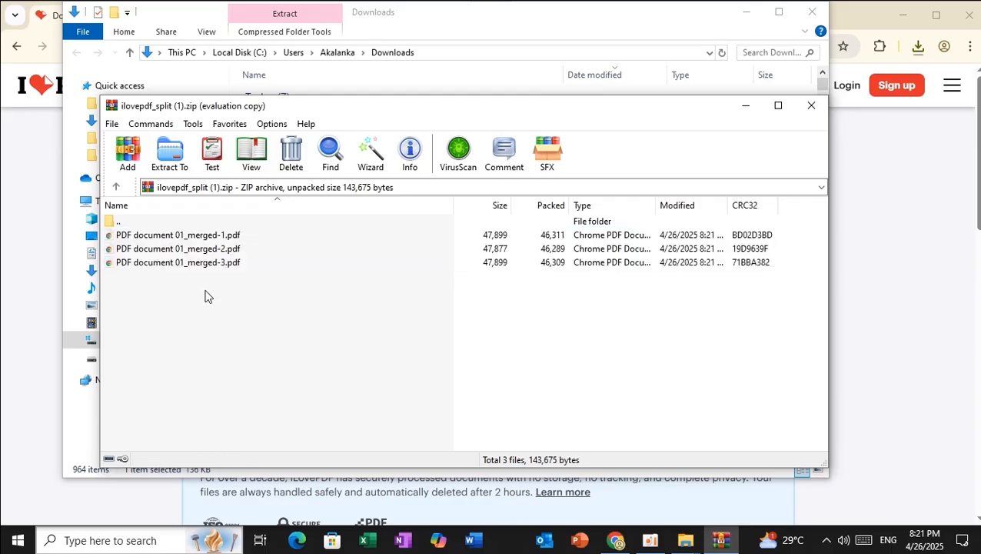
pyautogui.click(812, 105)
# Close the Downloads folder window and go back to the iLovePDF home page
pyautogui.click(812, 12)
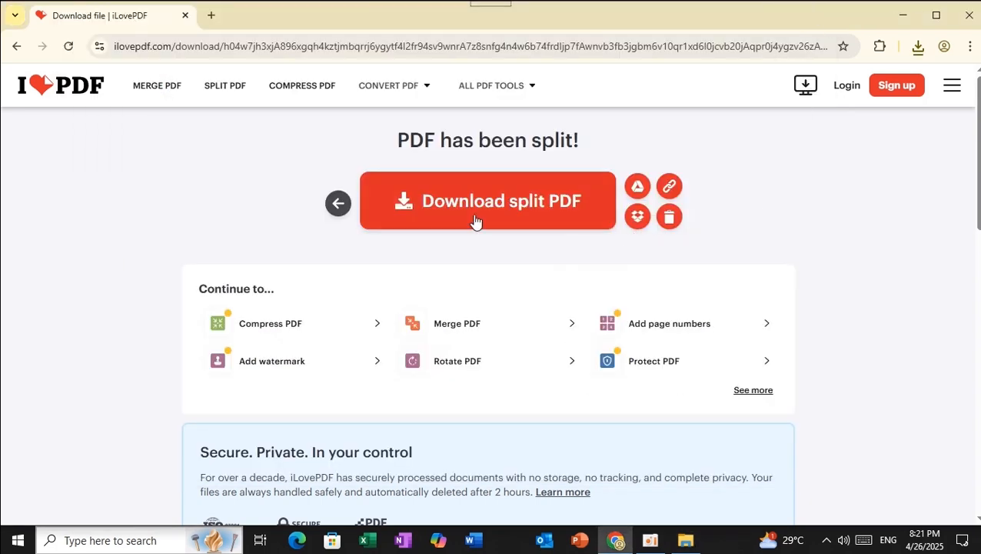
pyautogui.click(79, 89)
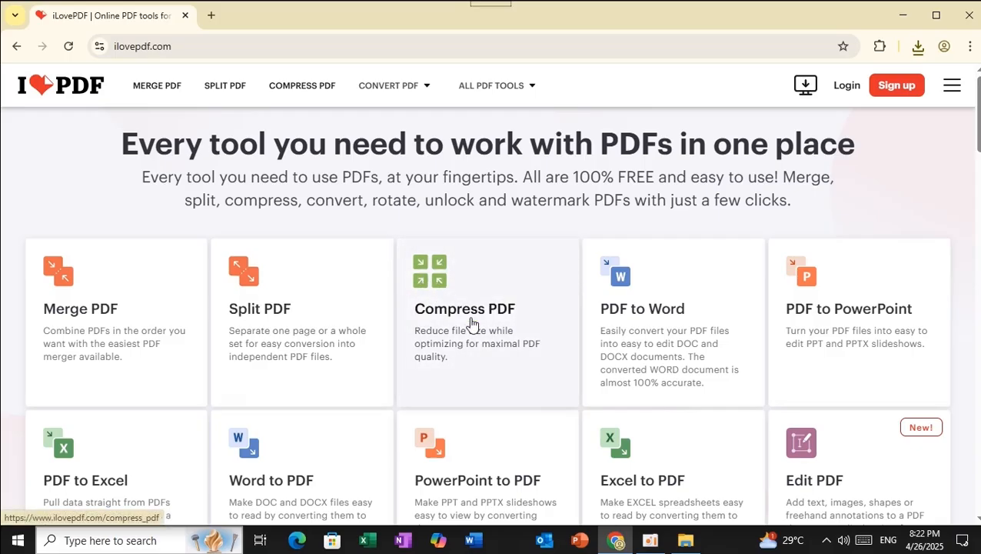
# In Compress PDF, pick PDF document 01.pdf from Desktop > PDF All > 3. Compress Pdf
pyautogui.click(439, 283)
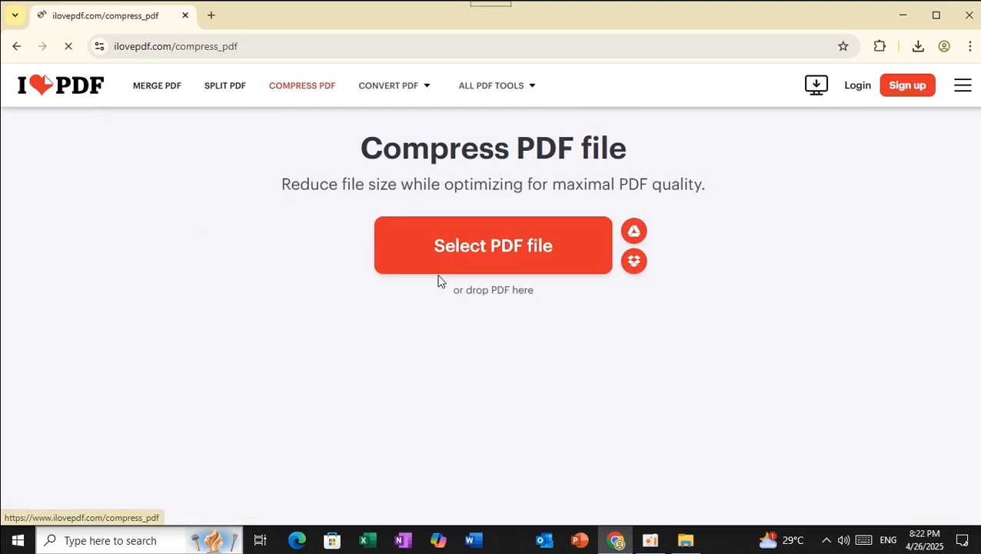
pyautogui.click(481, 248)
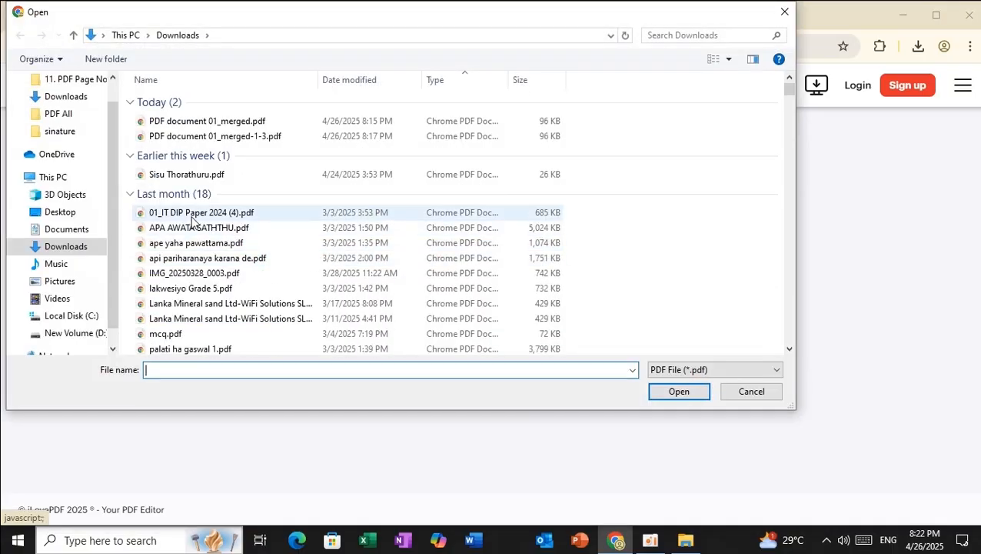
pyautogui.click(73, 219)
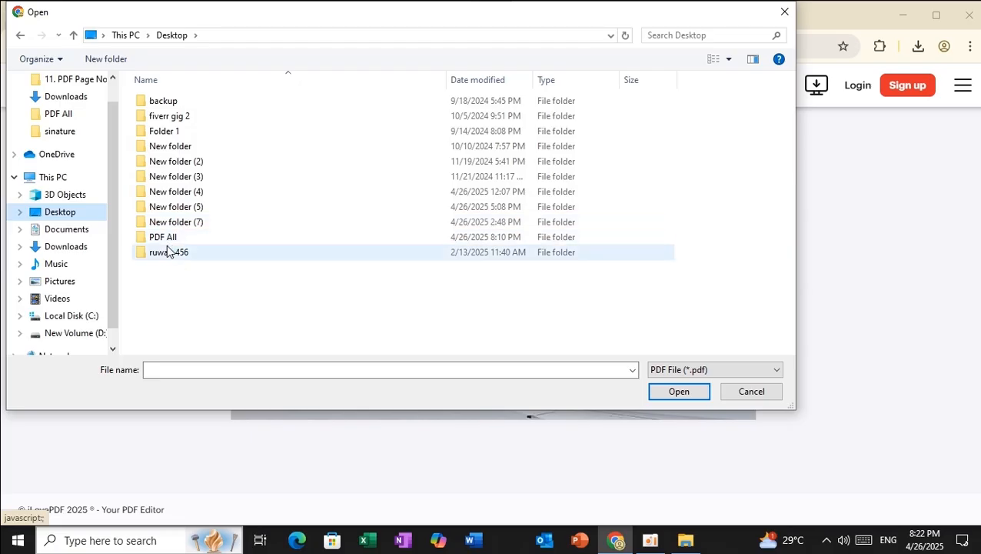
pyautogui.doubleClick(164, 239)
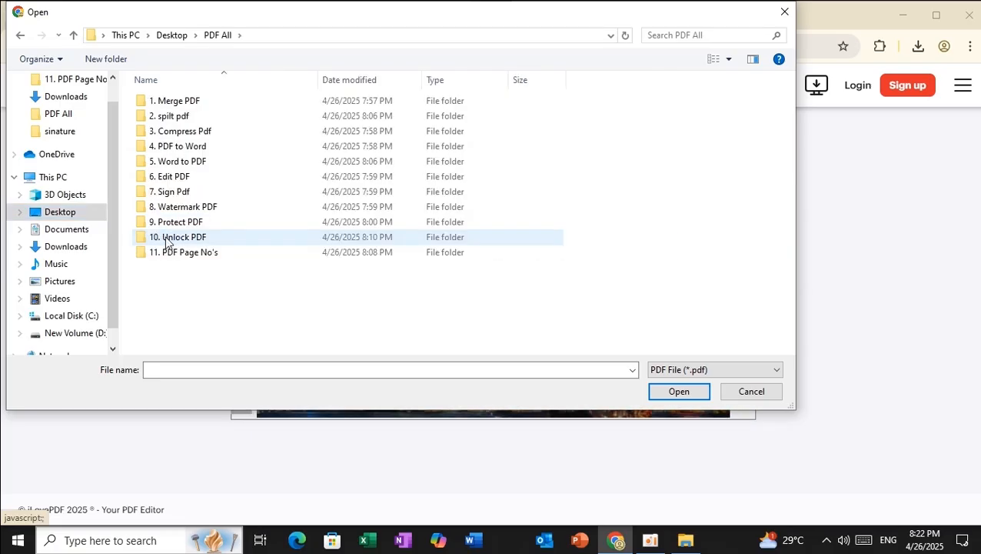
pyautogui.doubleClick(190, 140)
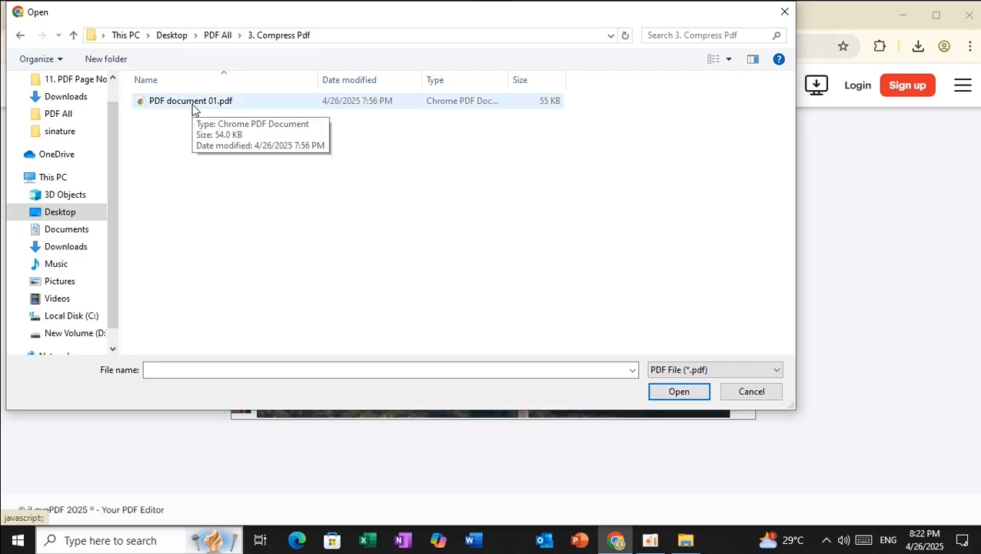
pyautogui.click(193, 108)
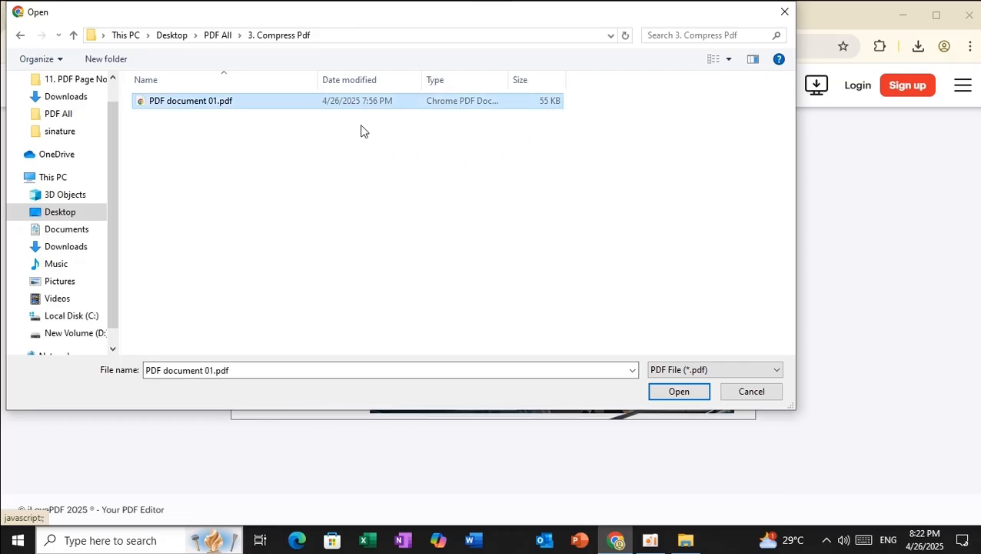
# Upload and compress the PDF to 30.88 KB, then show PDF document 01_compressed.pdf in its folder
pyautogui.click(671, 394)
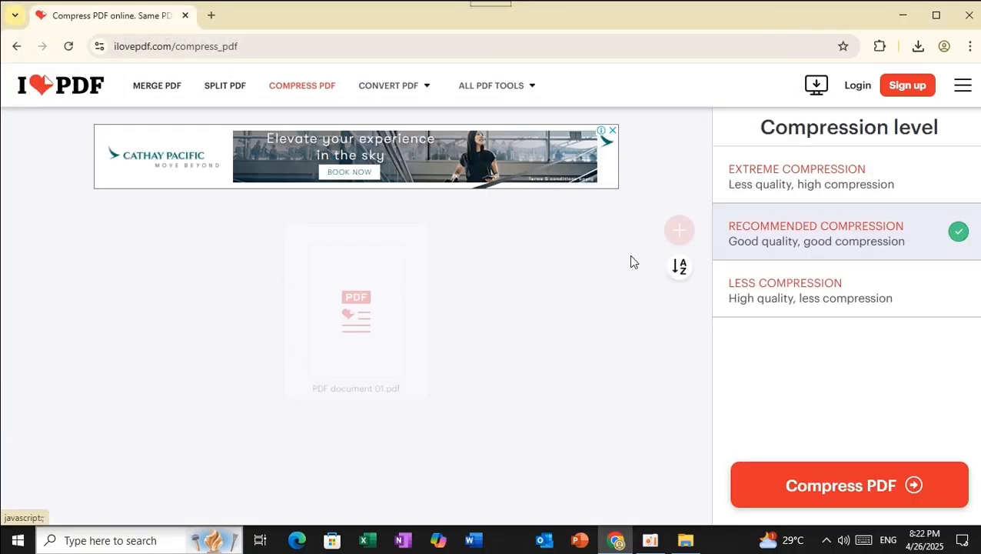
pyautogui.click(847, 490)
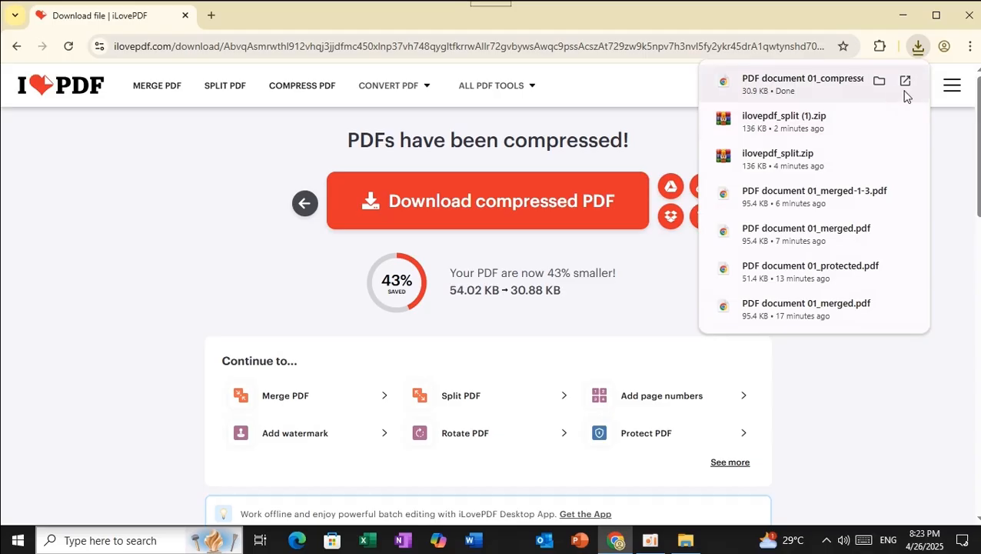
pyautogui.click(880, 82)
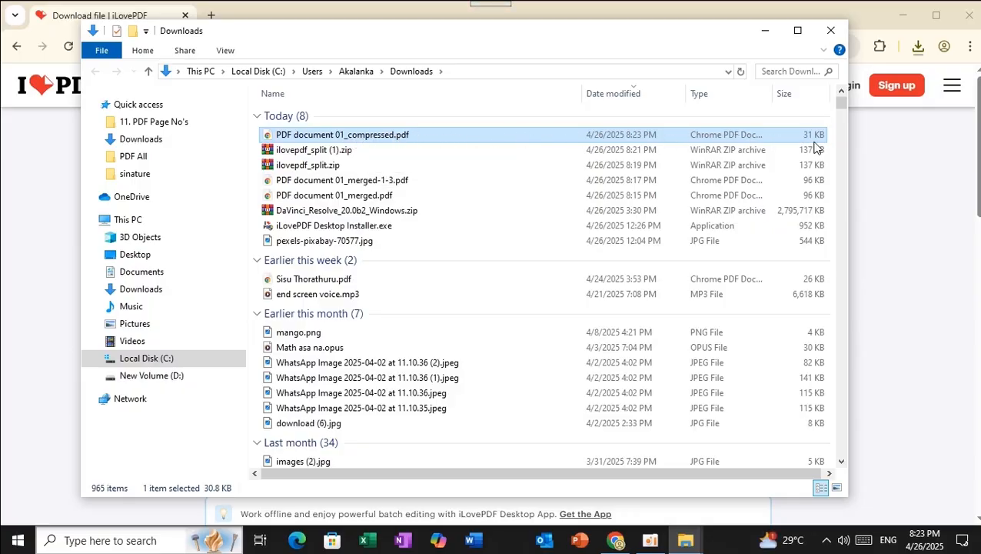
# Check the original 55 KB PDF document 01.pdf in 3. Compress Pdf, then return to the compression results
pyautogui.click(765, 30)
pyautogui.click(903, 23)
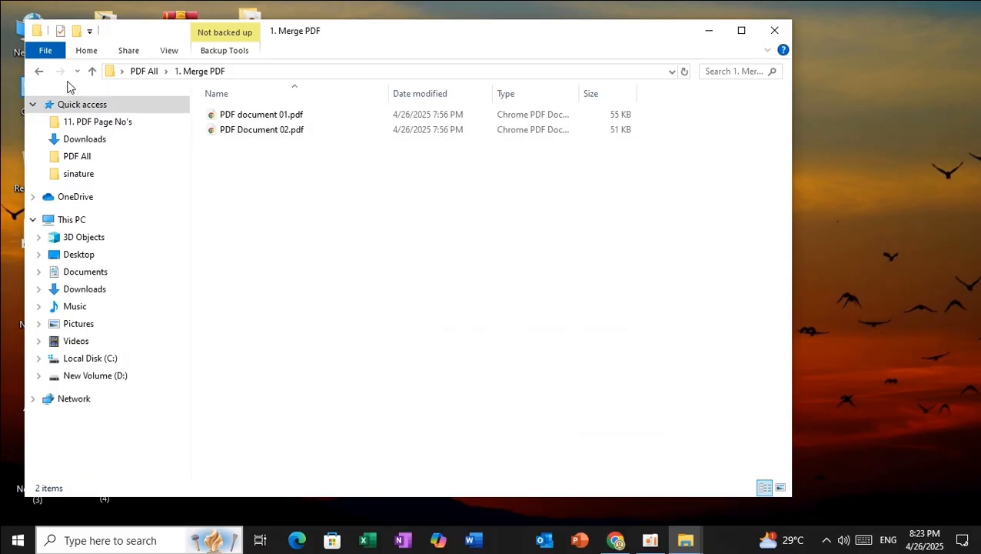
pyautogui.click(39, 71)
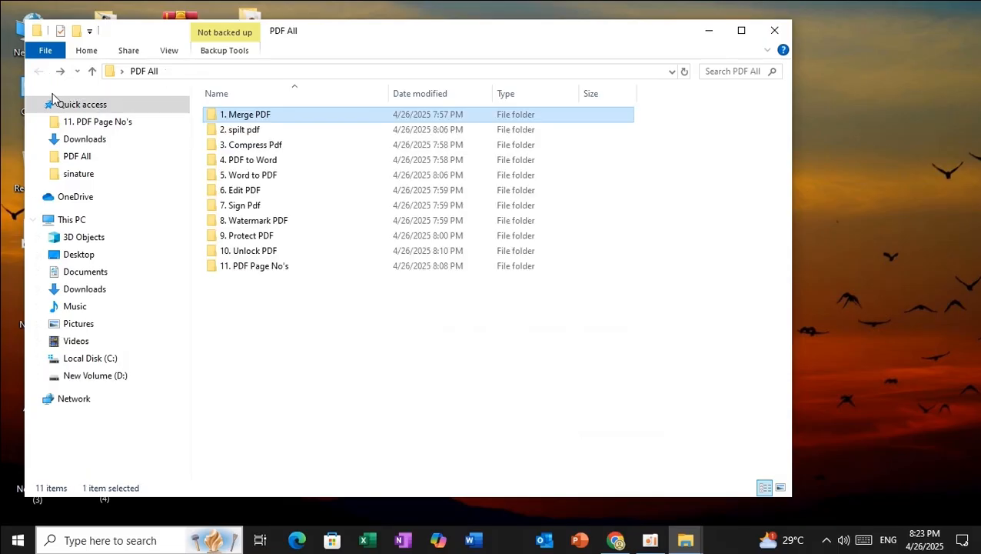
pyautogui.doubleClick(239, 145)
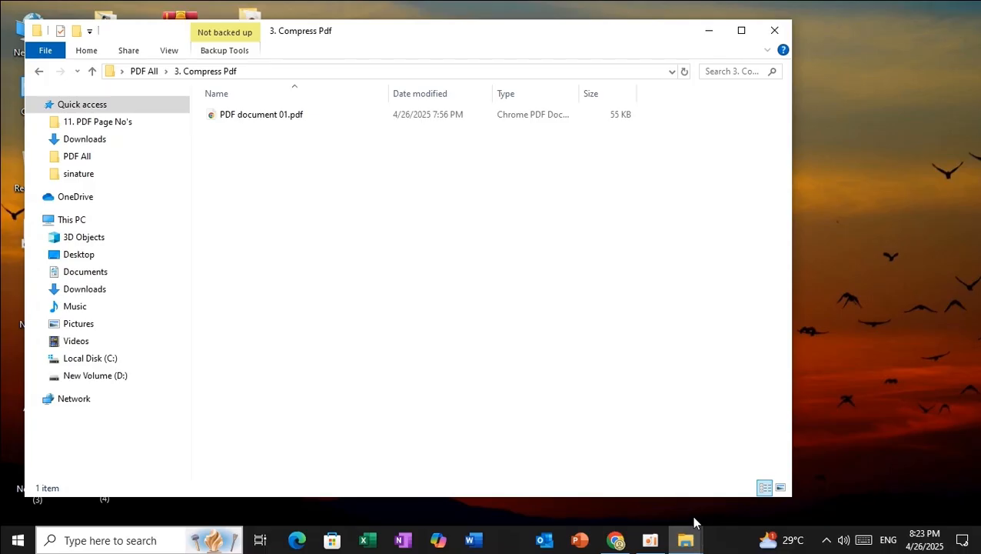
pyautogui.click(38, 71)
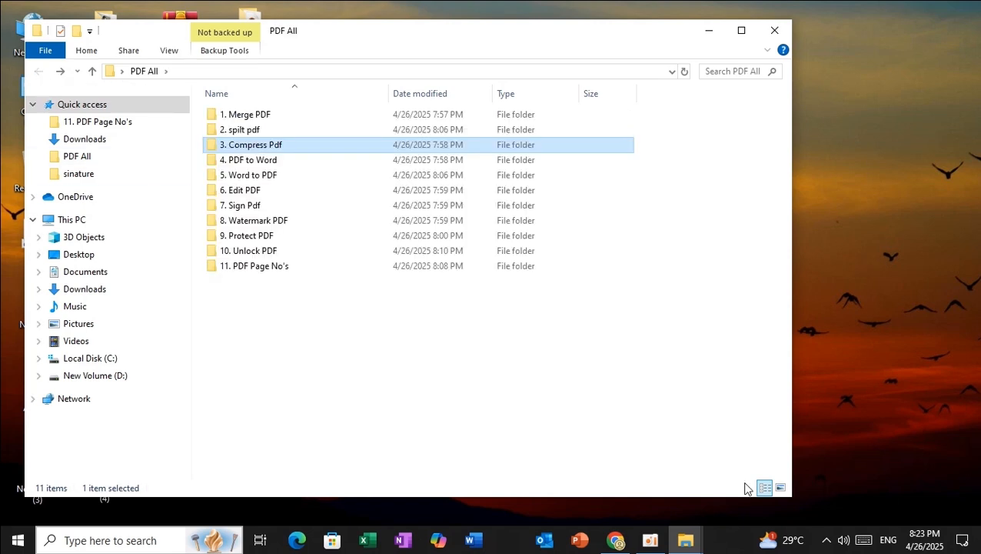
pyautogui.click(615, 540)
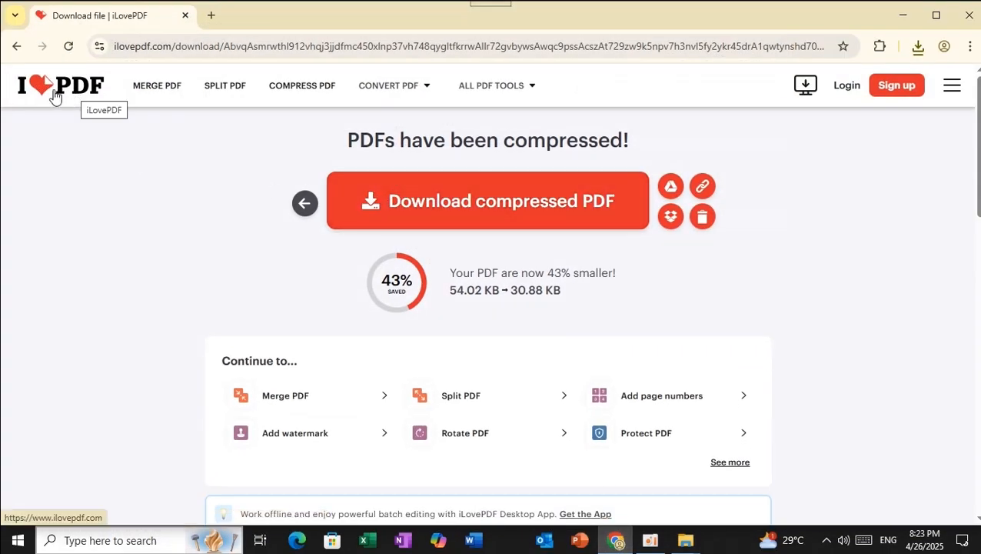
# Upload PDF document 01.pdf from PDF All > 4. PDF to Word into iLovePDF's PDF to Word tool
pyautogui.click(79, 96)
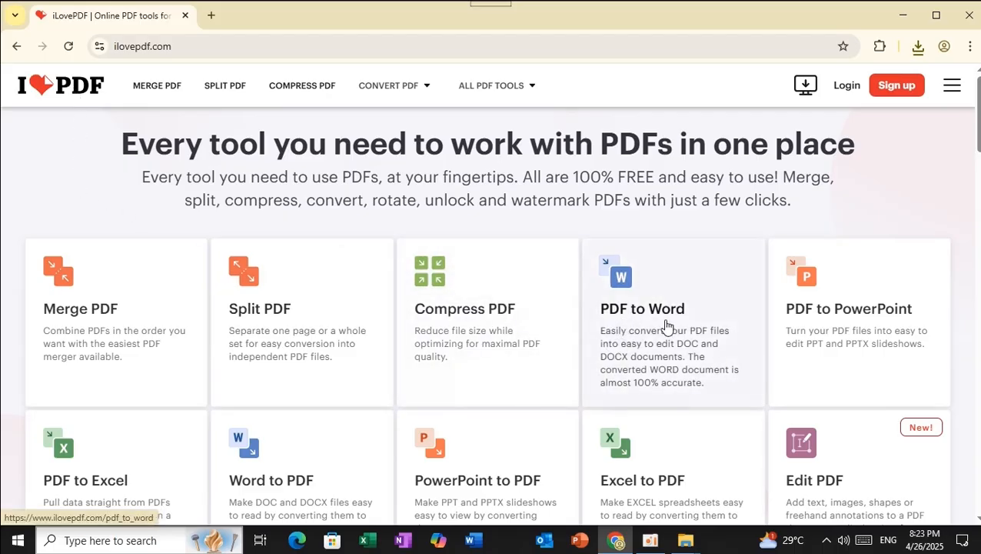
pyautogui.click(627, 283)
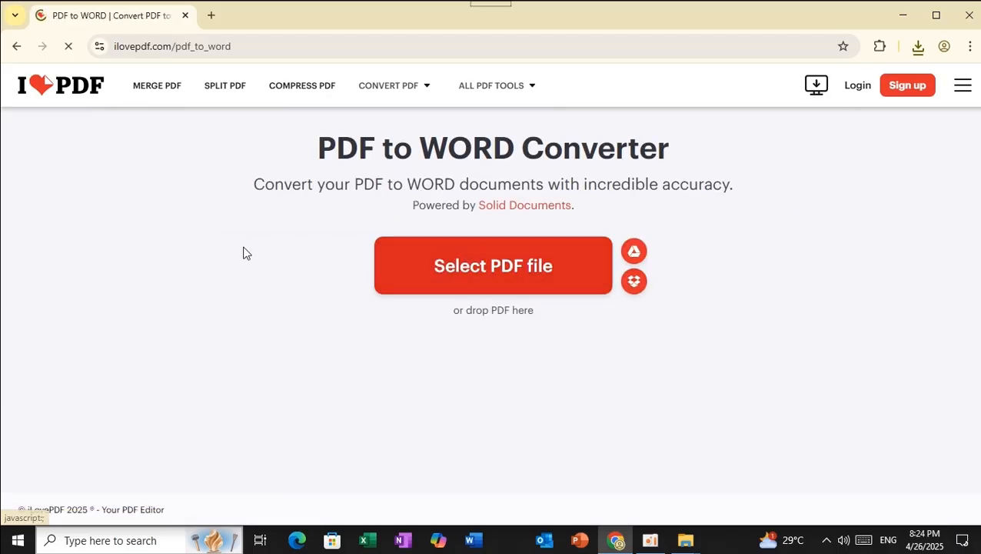
pyautogui.click(497, 275)
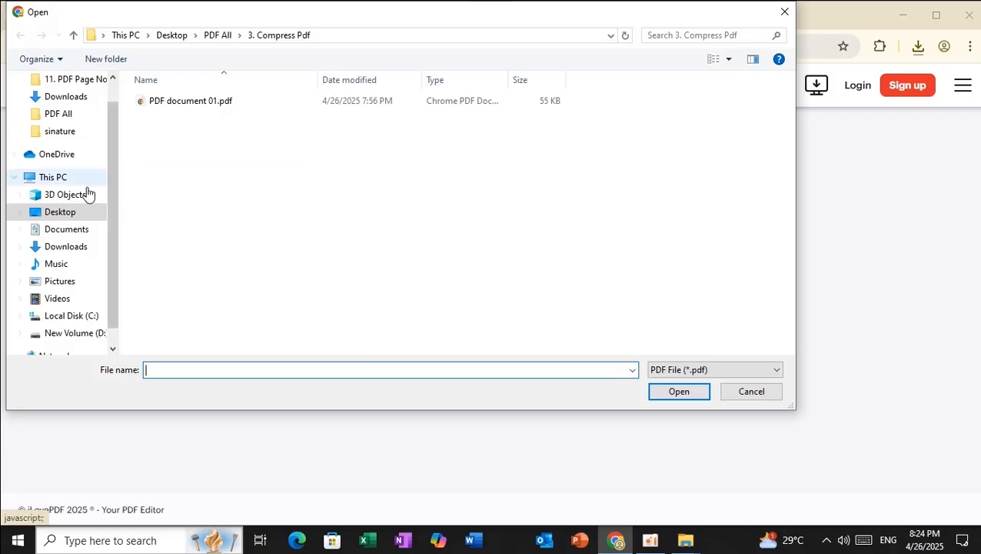
pyautogui.click(223, 36)
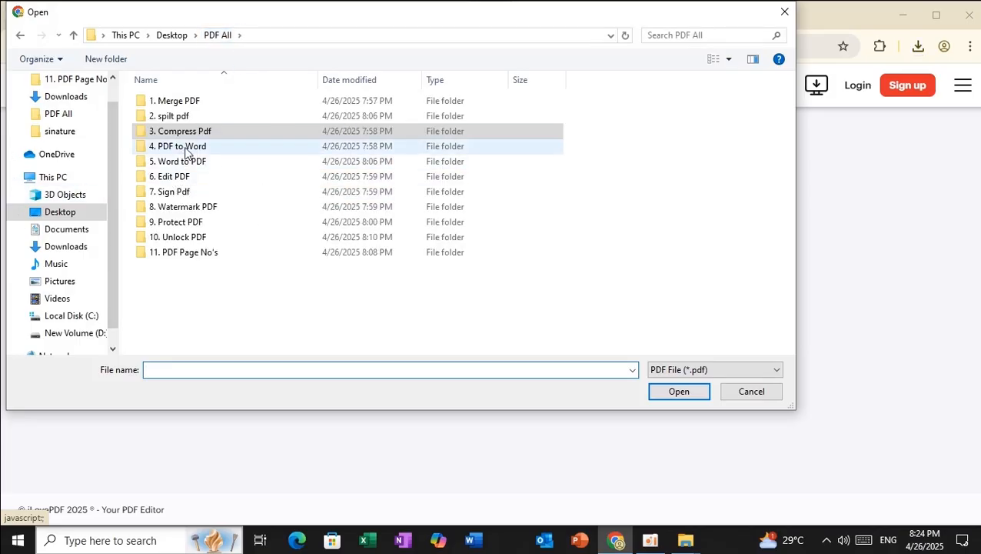
pyautogui.doubleClick(185, 148)
pyautogui.click(175, 109)
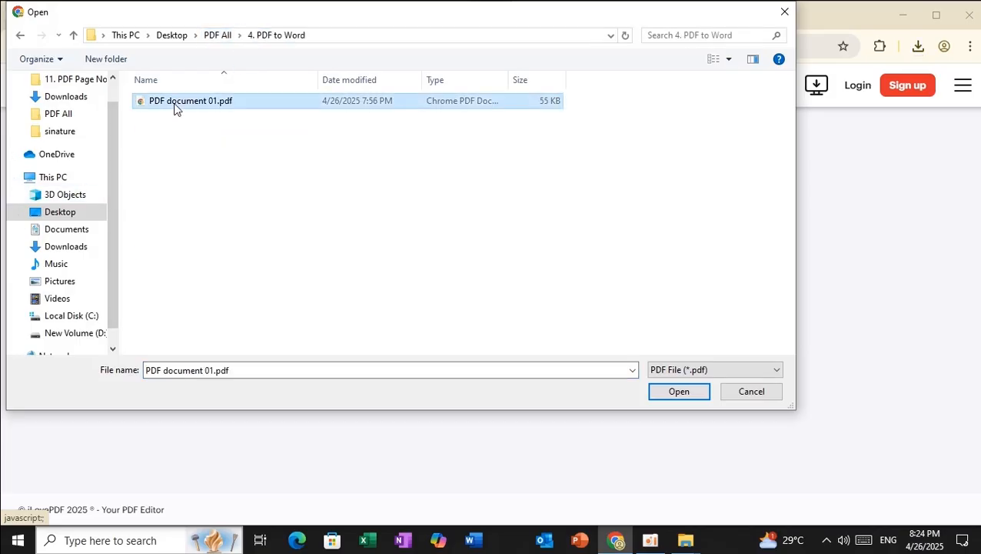
pyautogui.click(678, 394)
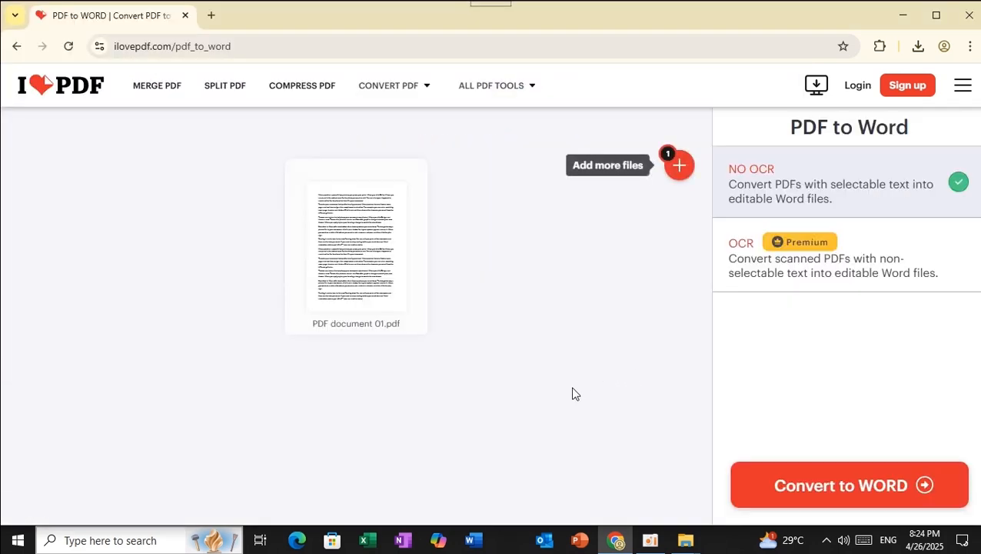
# Convert PDF document 01.pdf to Word and show PDF document 01.docx in the Downloads folder
pyautogui.moveTo(356, 286)
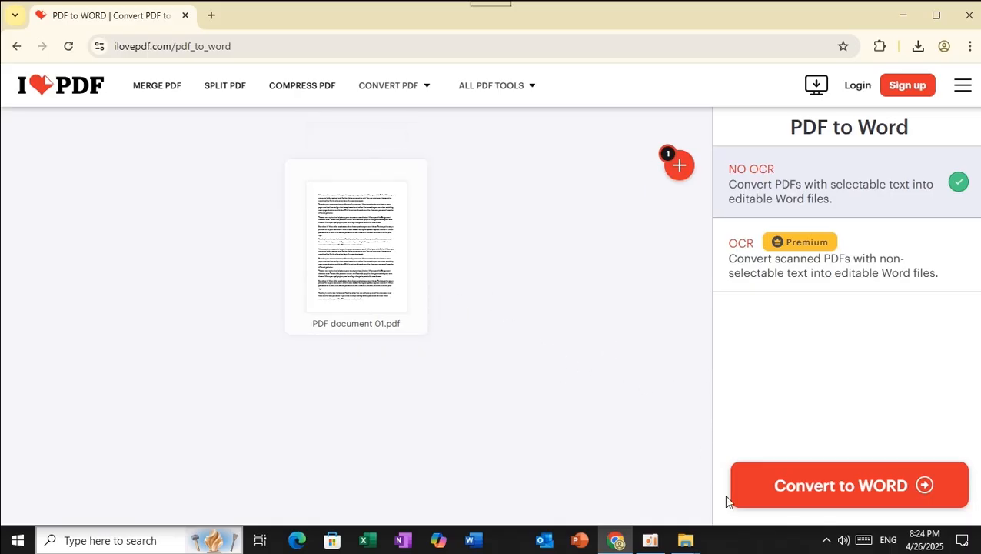
pyautogui.click(843, 497)
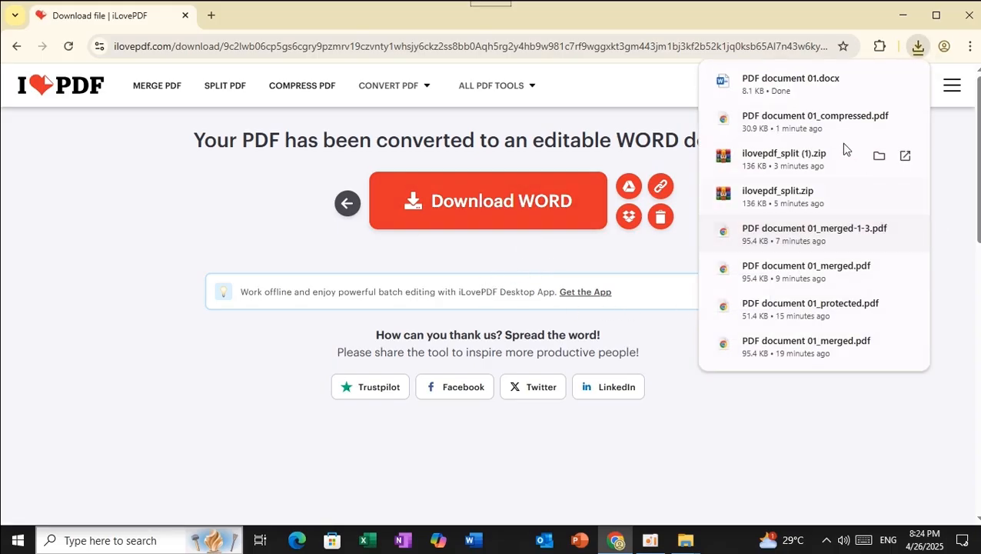
pyautogui.click(879, 80)
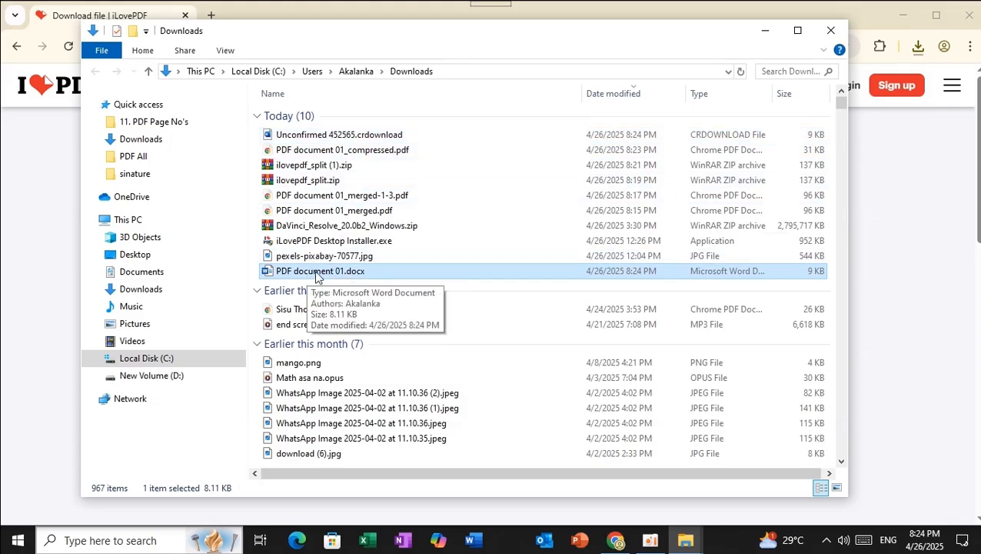
# Open PDF document 01.docx from the Downloads folder in Word
pyautogui.doubleClick(316, 273)
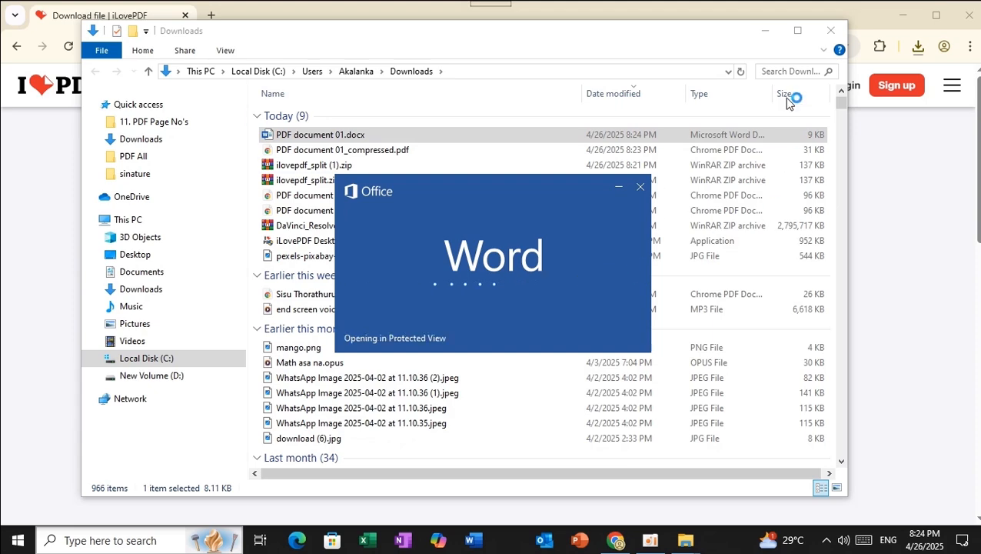
# Close the Downloads window, enable editing of PDF document 01.docx in Word, then close Word
pyautogui.click(830, 30)
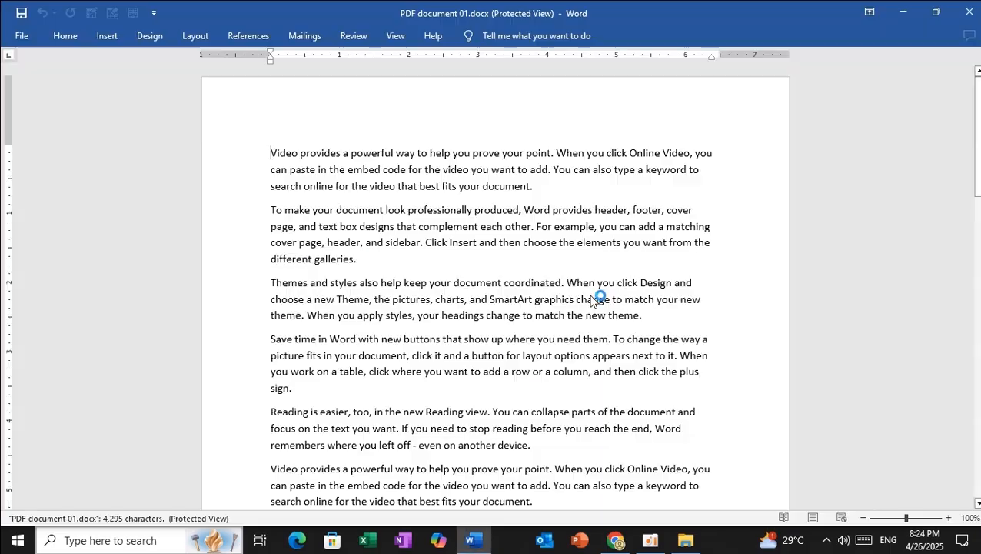
pyautogui.click(596, 62)
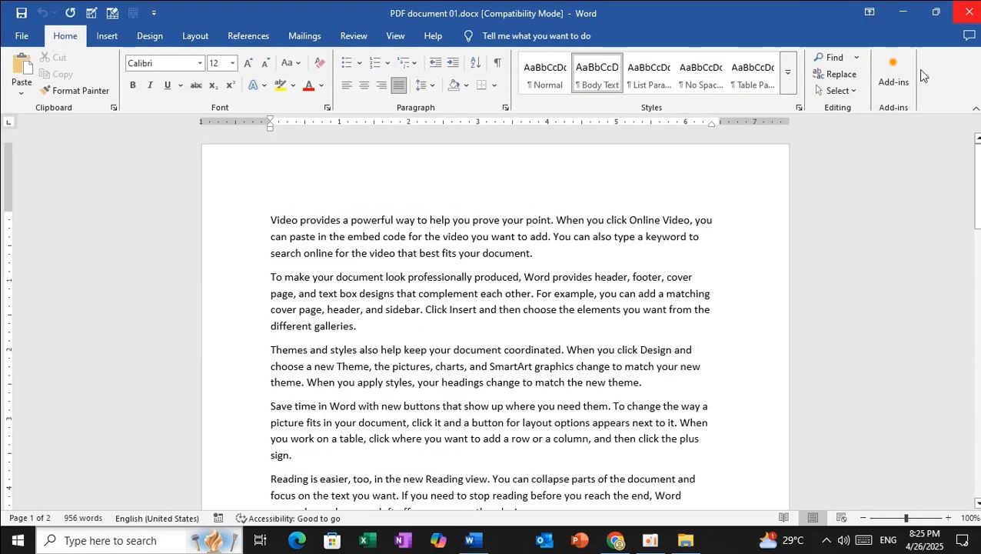
pyautogui.click(961, 16)
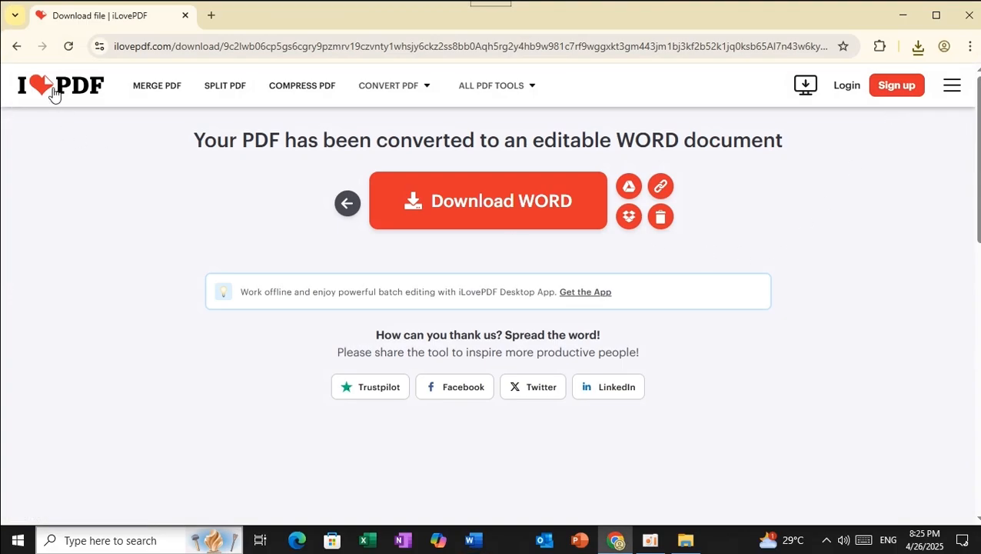
# Upload New Microsoft Word Document (2).docx from PDF All > 5. Word to PDF into the Word to PDF tool
pyautogui.click(54, 90)
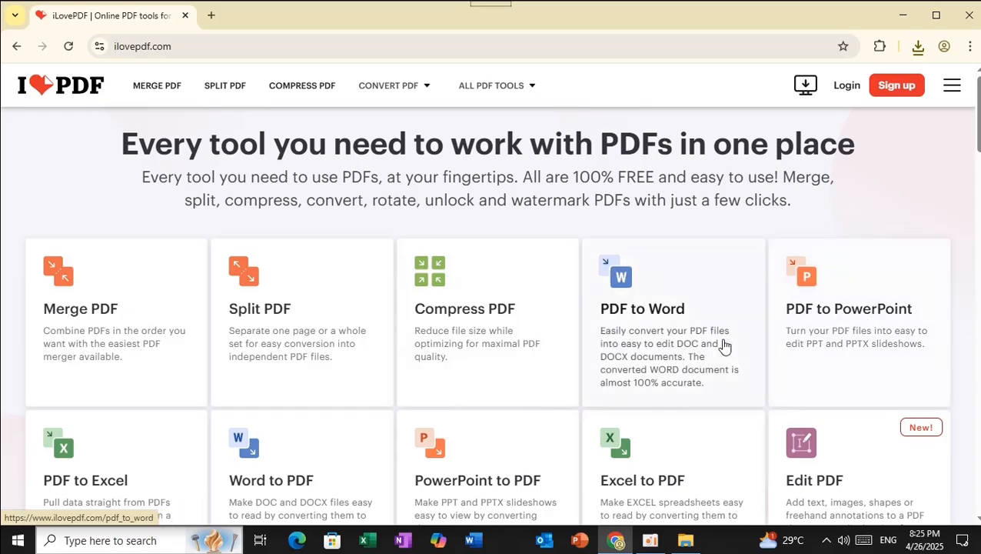
pyautogui.scroll(-2, 643, 329)
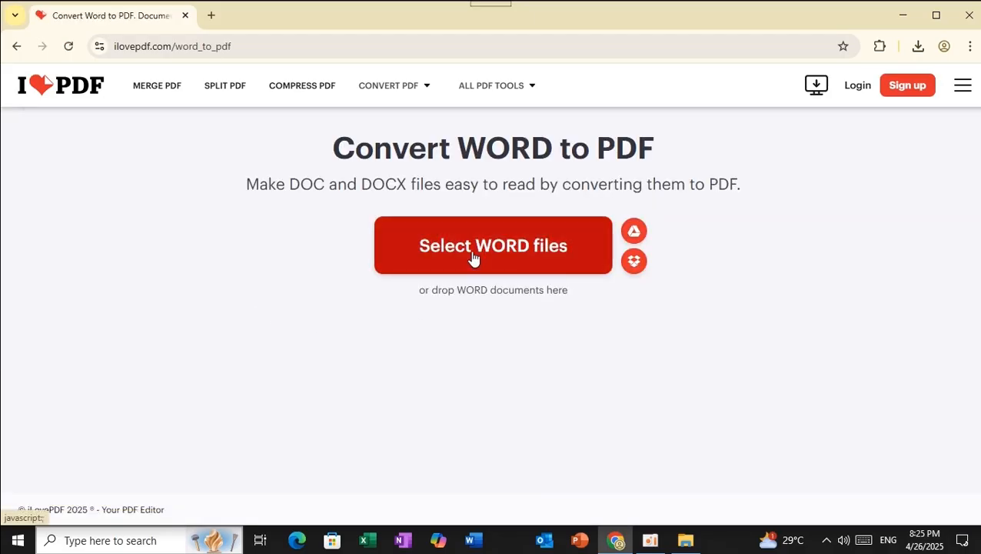
pyautogui.click(475, 272)
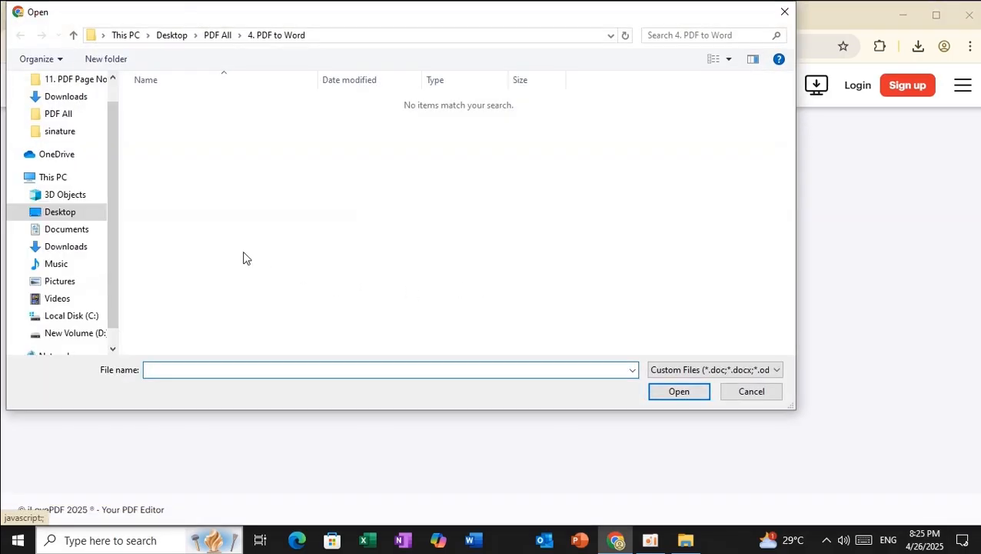
pyautogui.click(216, 36)
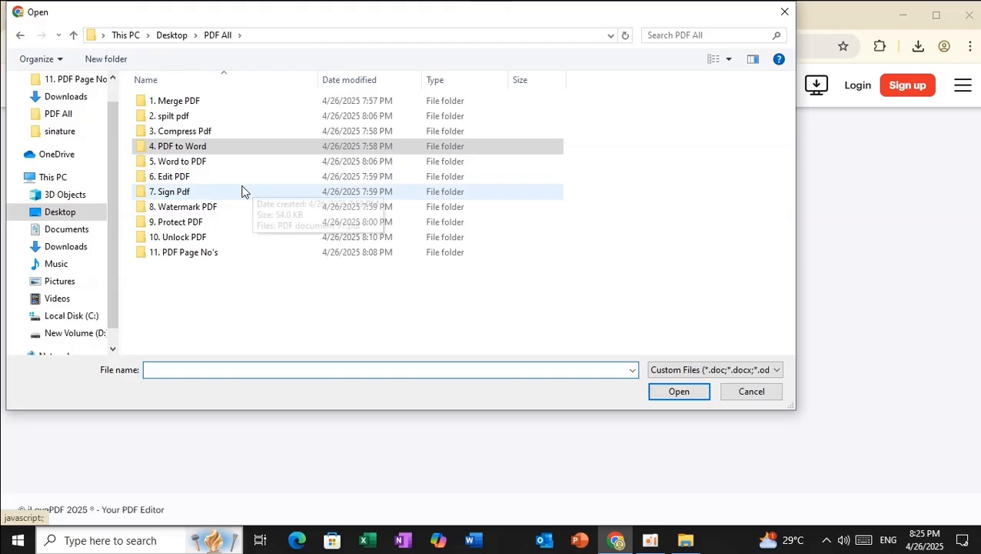
pyautogui.doubleClick(200, 162)
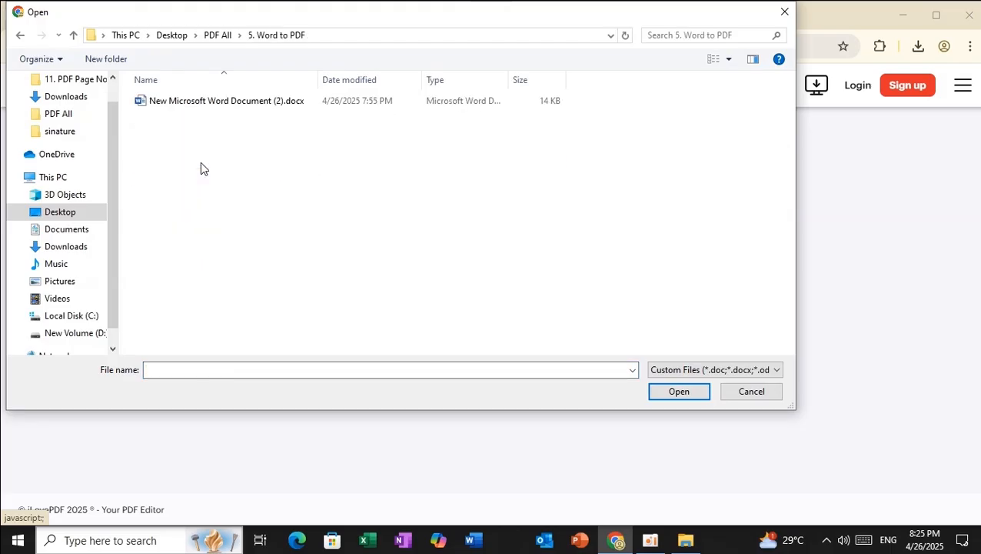
pyautogui.click(191, 106)
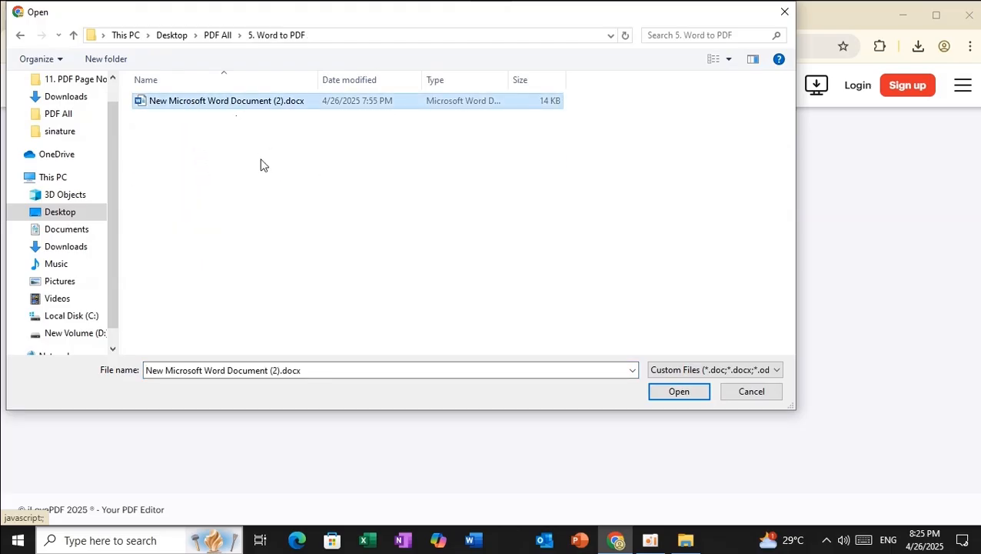
pyautogui.click(677, 391)
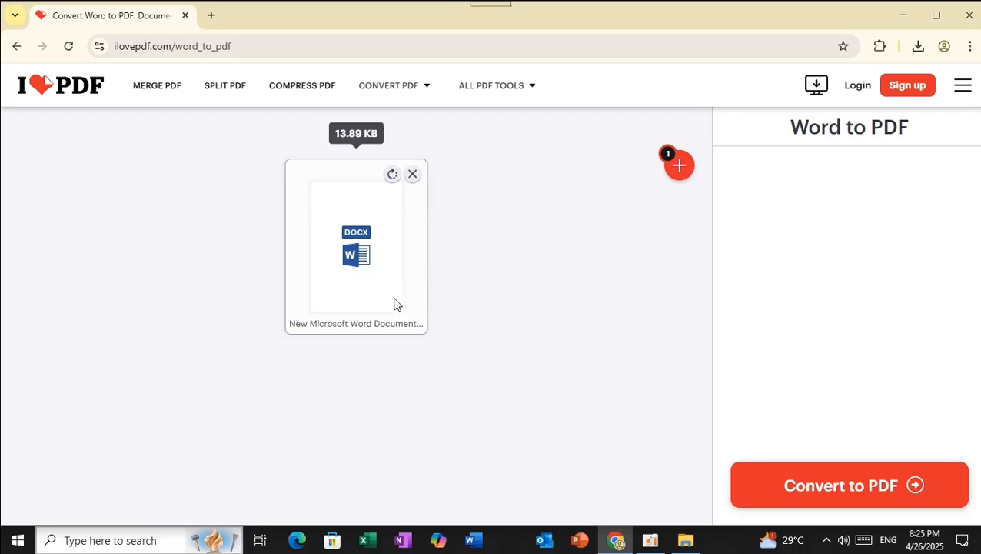
# Convert the Word file to PDF and download New Microsoft Word Document (2).pdf, showing it in Downloads
pyautogui.click(849, 486)
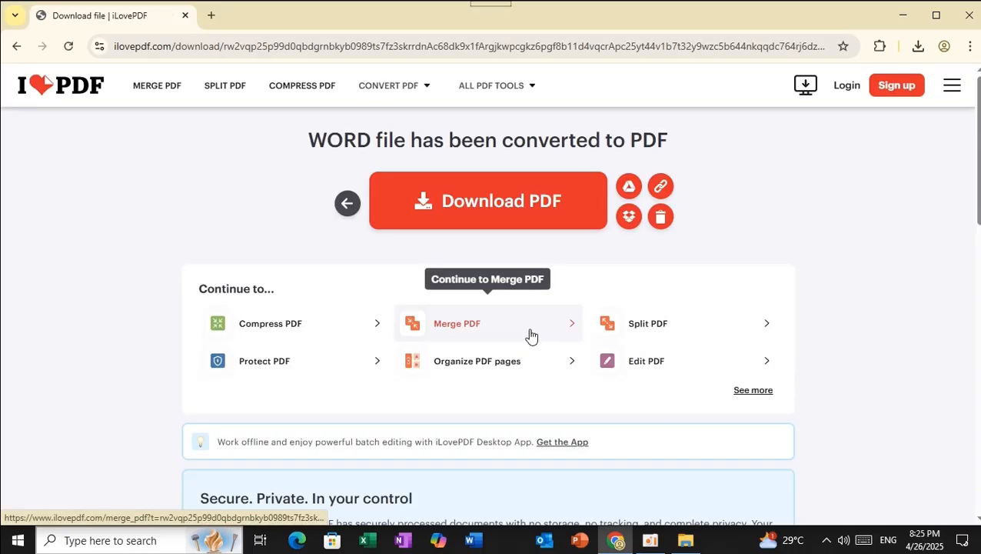
pyautogui.click(508, 210)
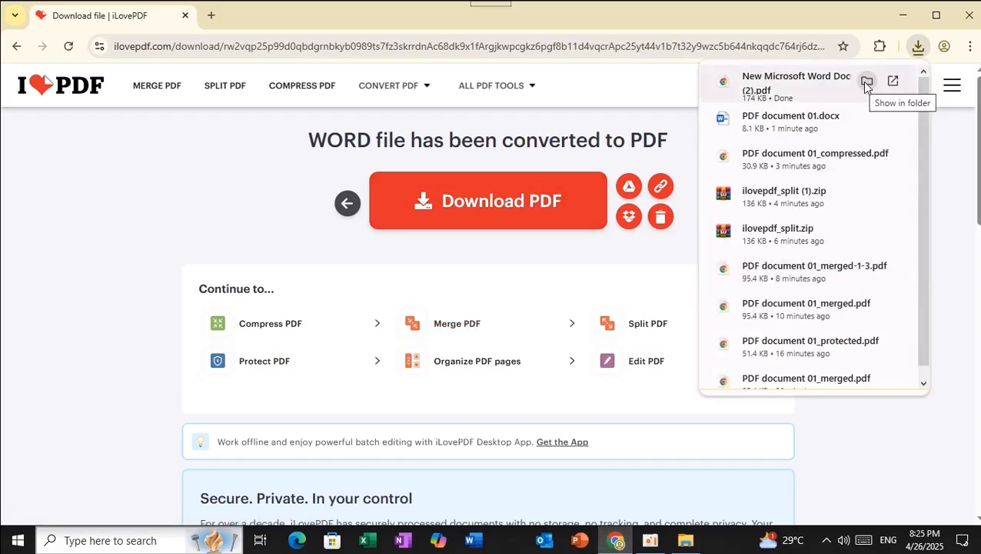
pyautogui.click(866, 82)
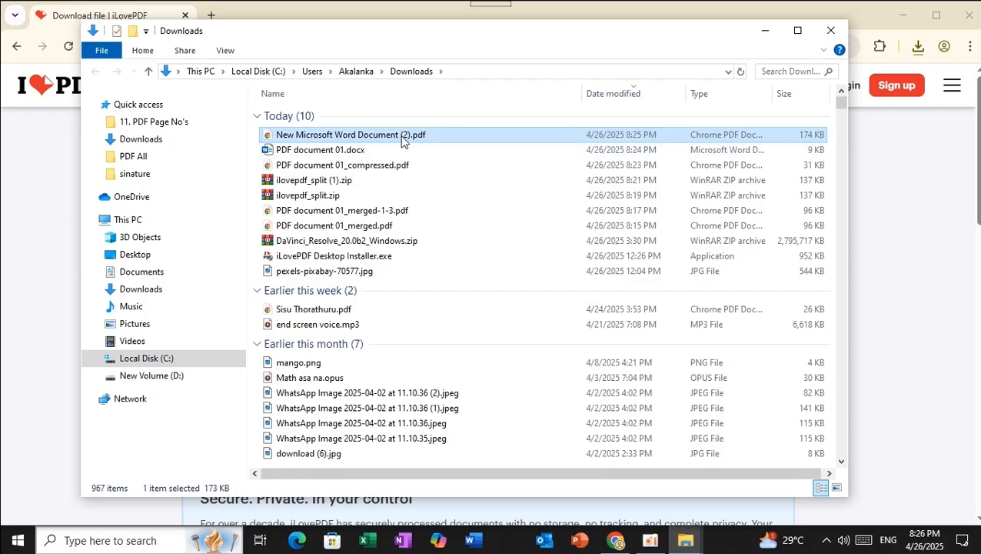
# Close the Downloads Explorer window to return to iLovePDF's converted-to-PDF page
pyautogui.click(830, 32)
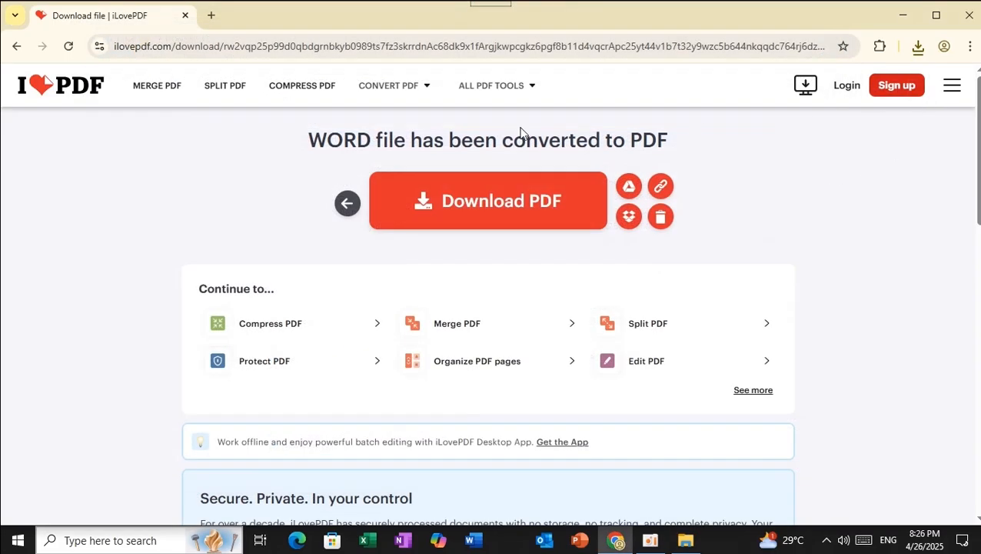
# Go from the iLovePDF home page to the Edit PDF tool and bring up its Select PDF file picker
pyautogui.click(60, 88)
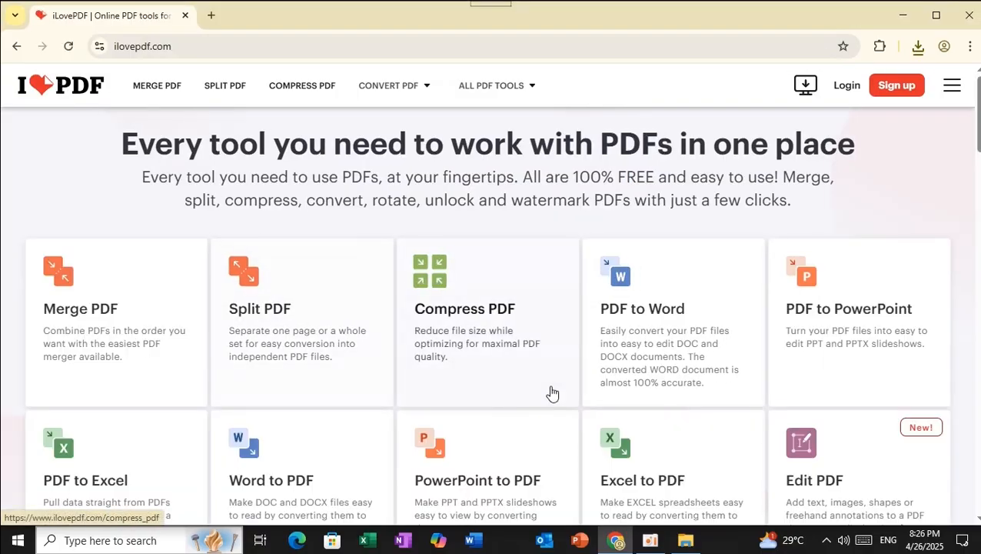
pyautogui.scroll(-3, 507, 329)
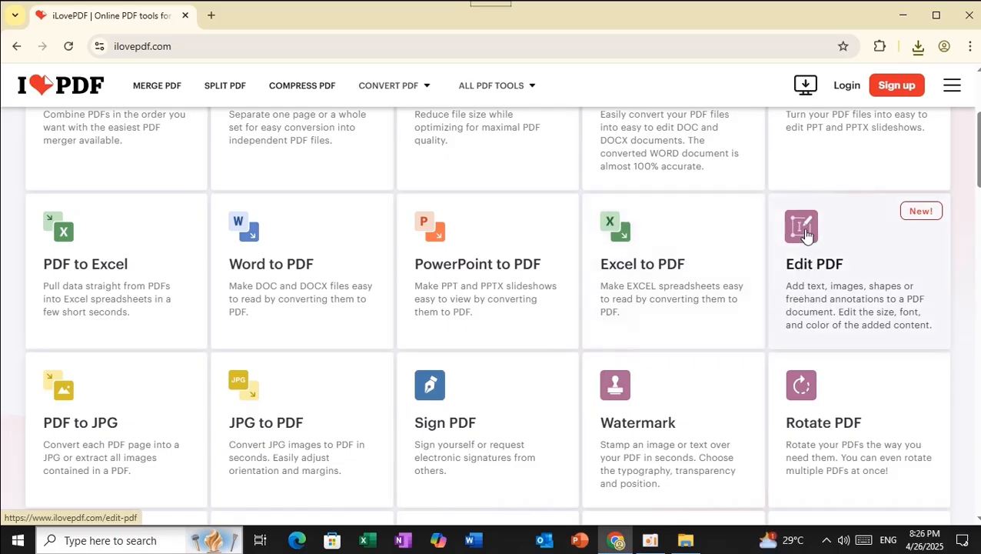
pyautogui.click(805, 234)
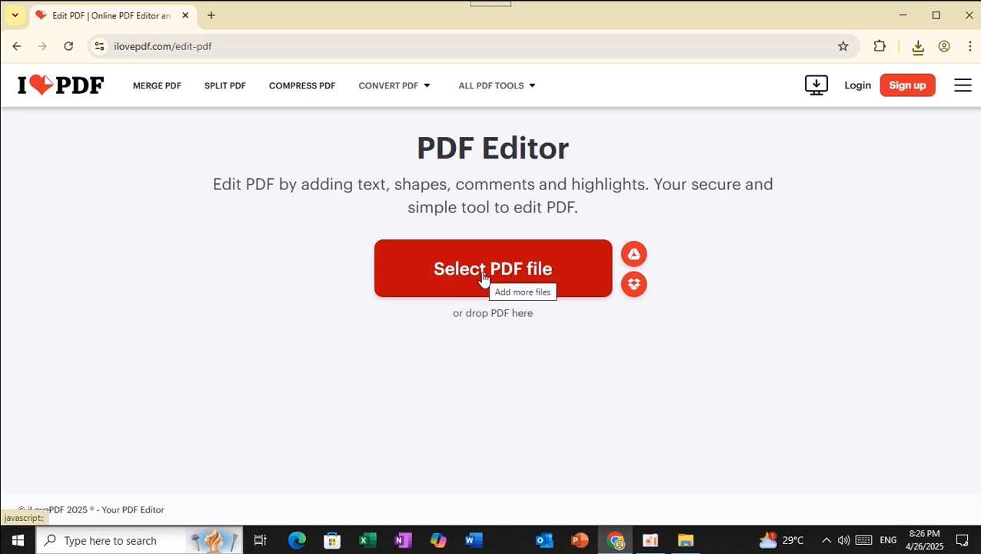
pyautogui.click(481, 276)
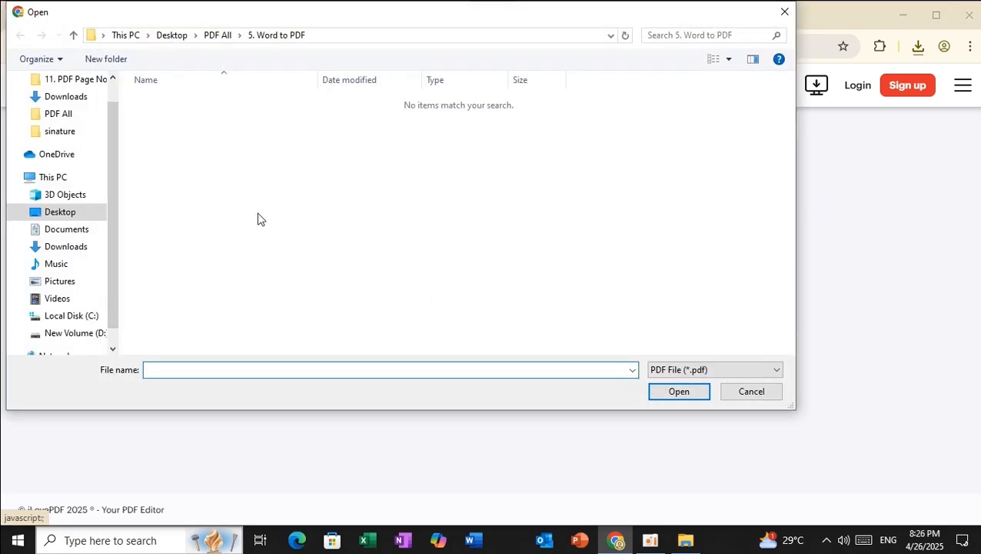
# Load PDF document 01.pdf from PDF All > 6. Edit PDF into the PDF editor
pyautogui.click(226, 38)
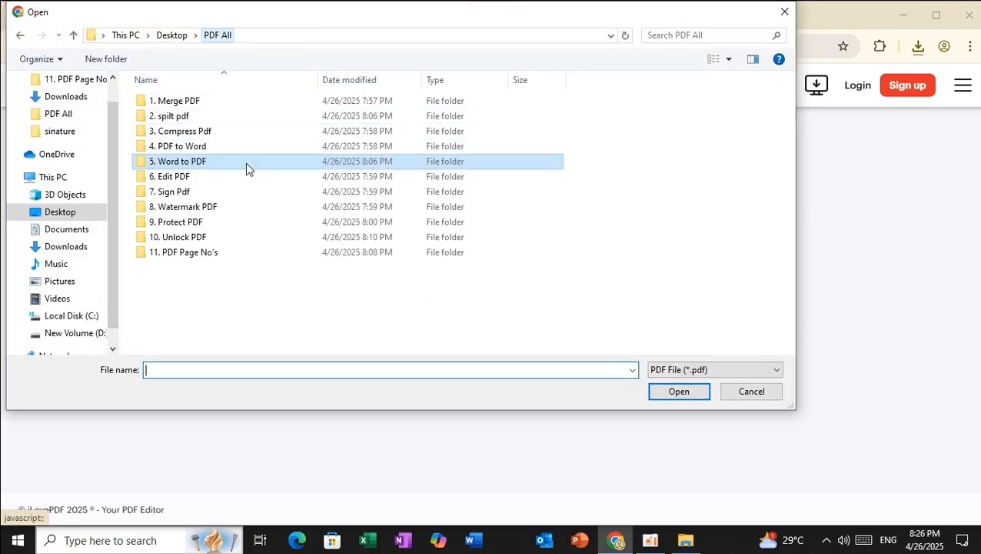
pyautogui.click(193, 182)
pyautogui.doubleClick(192, 181)
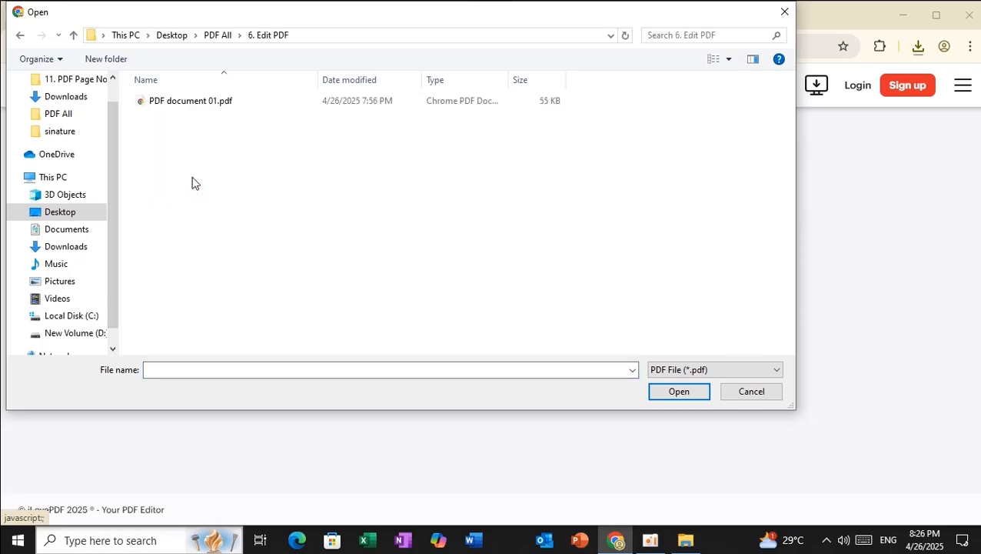
pyautogui.click(191, 101)
pyautogui.click(655, 391)
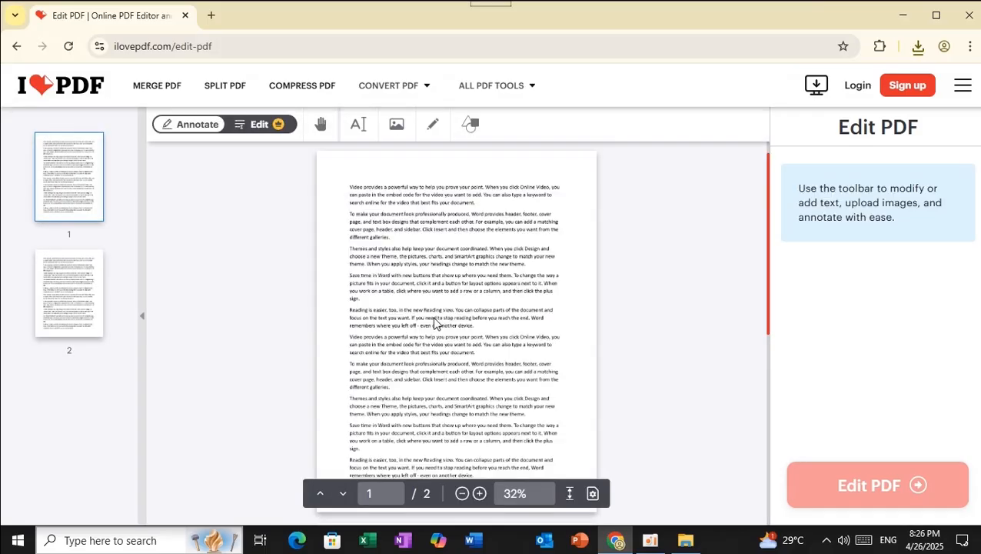
# Review both pages, return to page 1, and turn on editing of the existing text
pyautogui.scroll(-2, 435, 321)
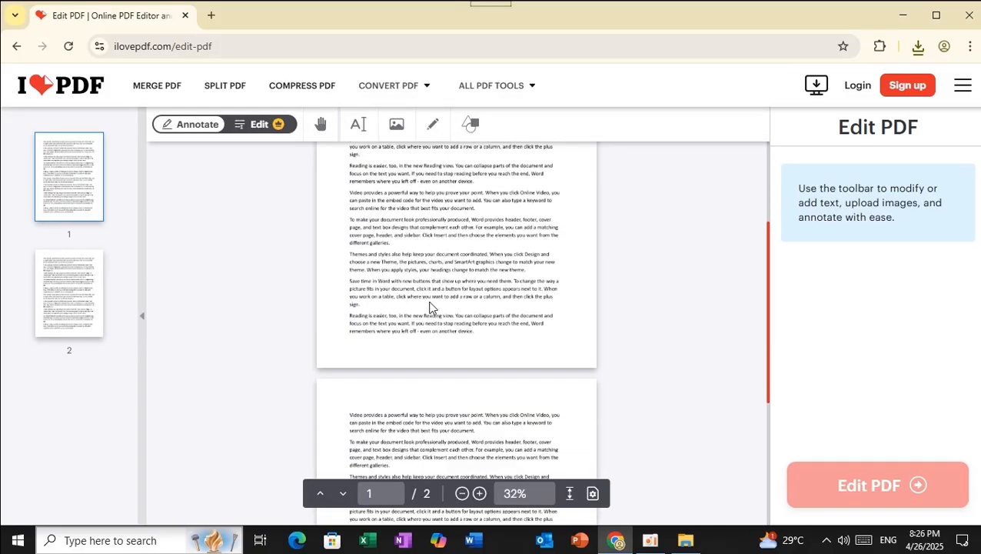
pyautogui.scroll(2, 415, 294)
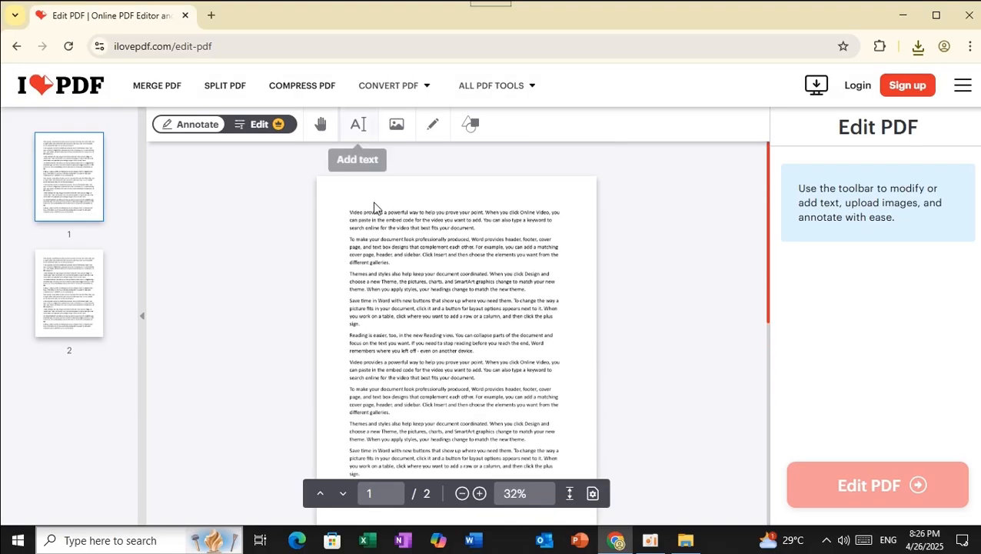
pyautogui.scroll(-5, 449, 313)
pyautogui.scroll(4, 438, 389)
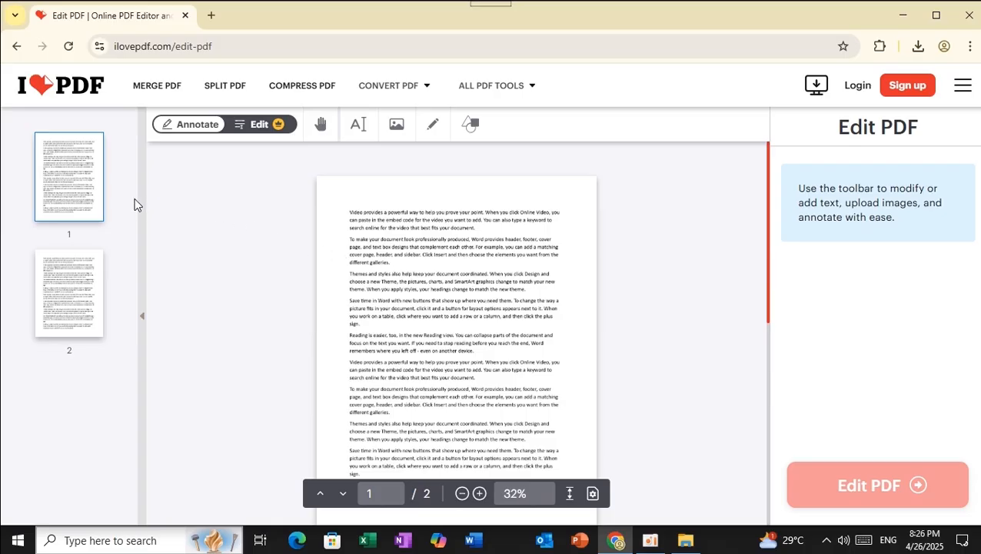
pyautogui.click(72, 208)
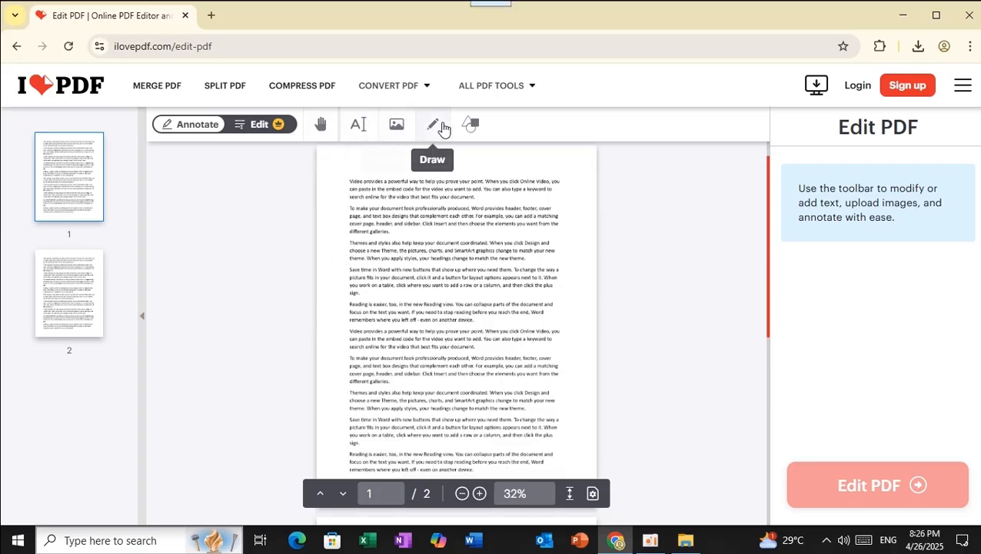
pyautogui.click(262, 125)
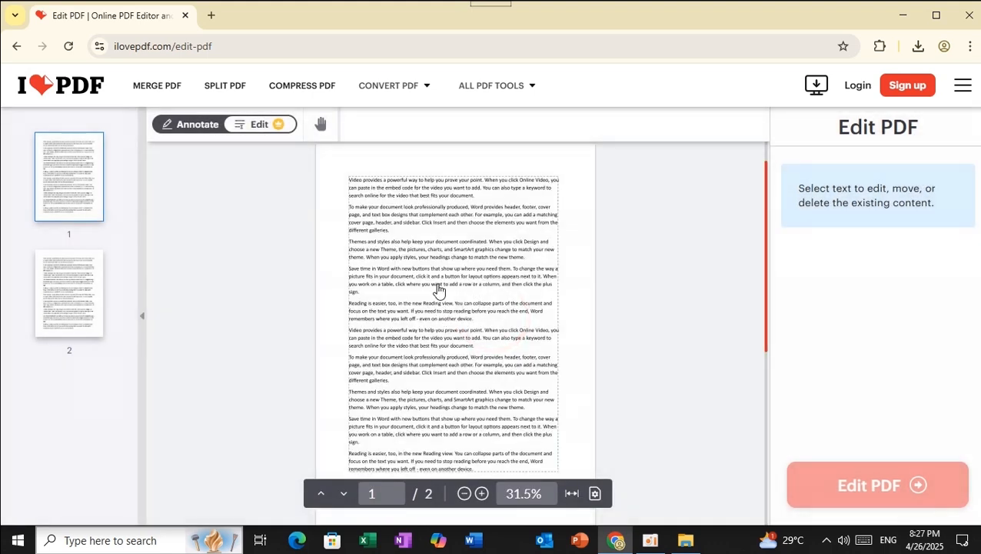
# Open page 1's top Calibri 12 text block for editing and zoom in on the page
pyautogui.click(425, 242)
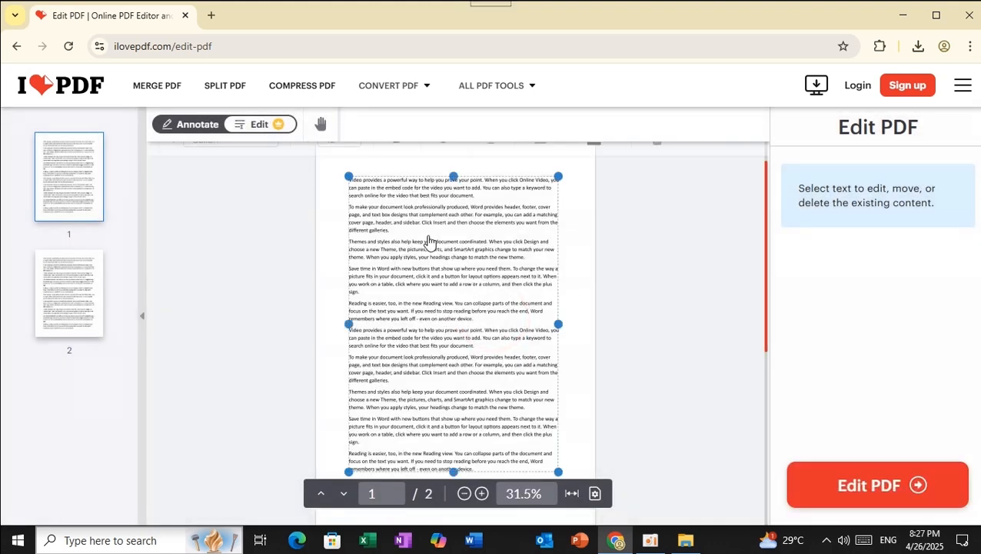
pyautogui.click(398, 292)
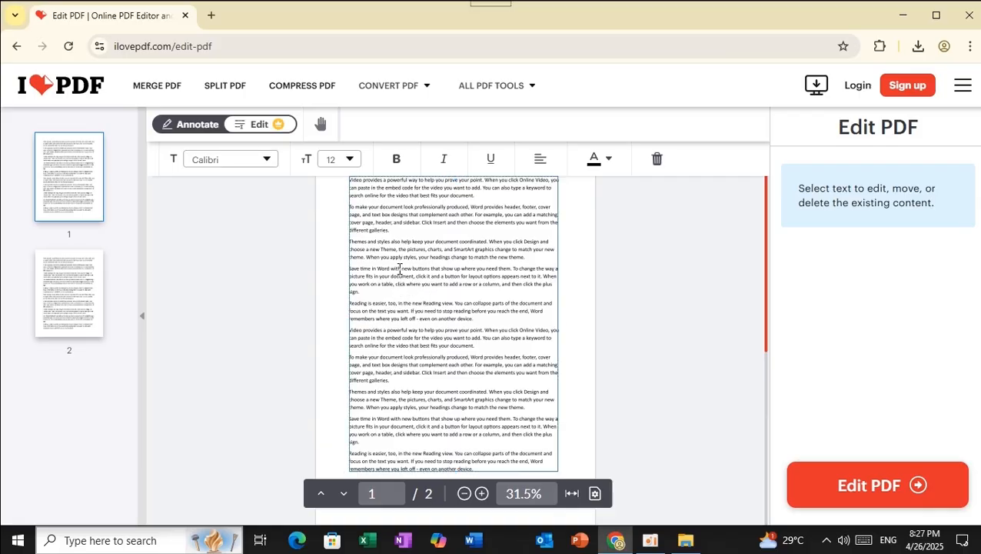
pyautogui.moveTo(405, 263); pyautogui.dragTo(432, 267)
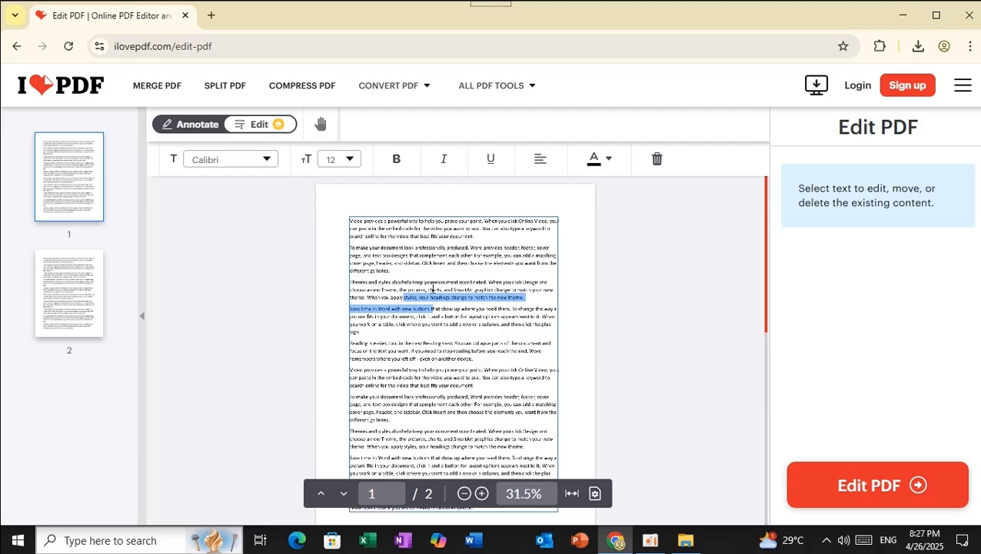
pyautogui.click(431, 308)
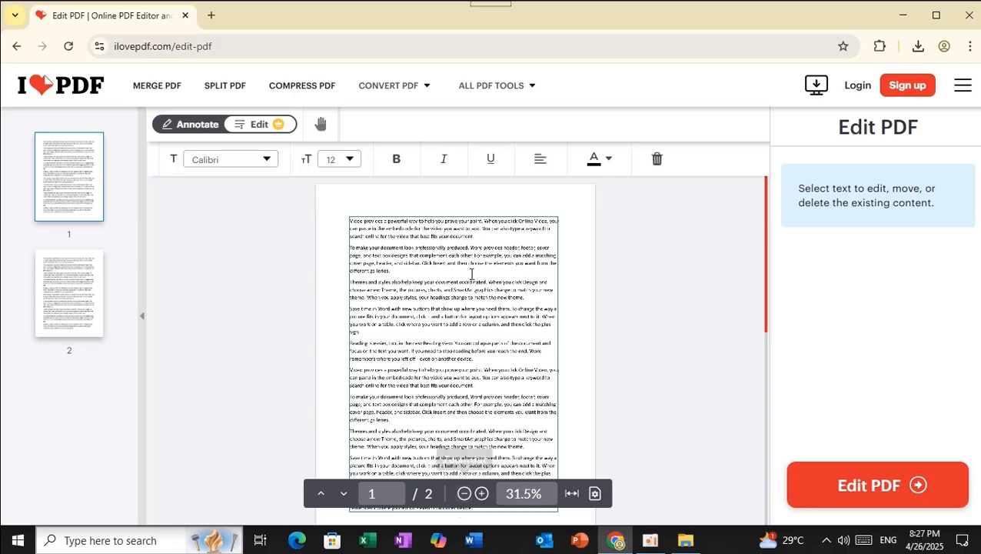
pyautogui.click(481, 494)
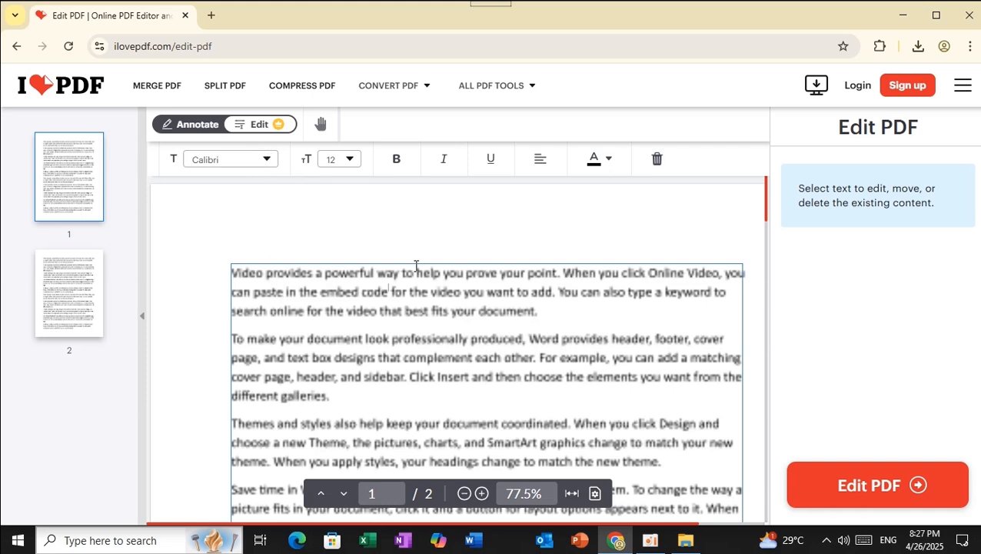
# Replace the last letters of 'Reading' in the third paragraph with test letters, making it 'Readdfdf'
pyautogui.scroll(-5, 416, 266)
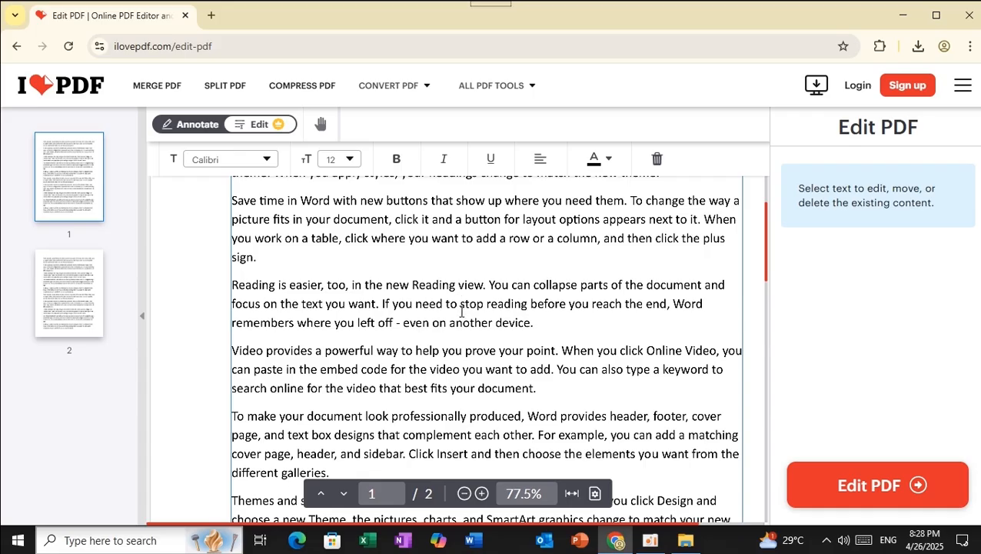
pyautogui.press('BackSpace')
pyautogui.press('BackSpace')
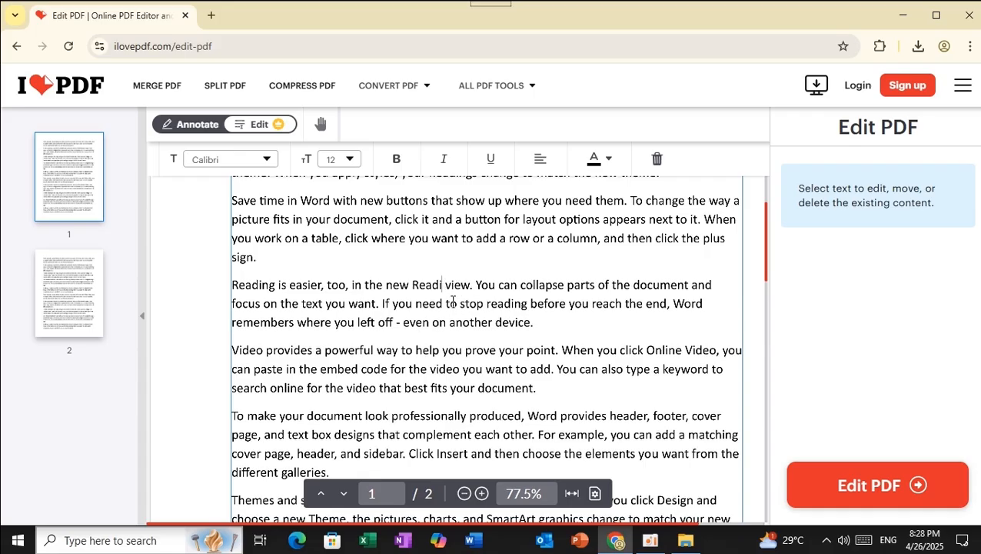
pyautogui.press('BackSpace')
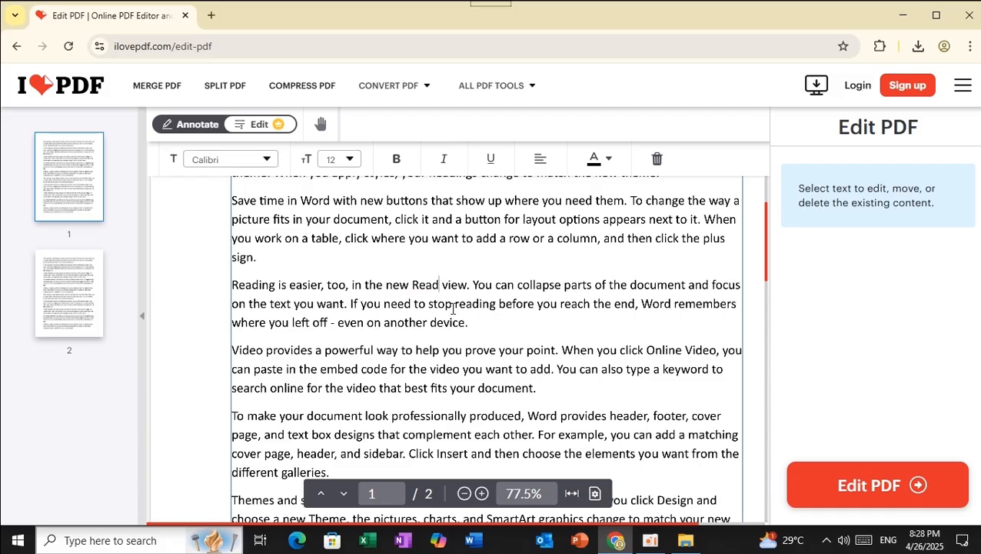
pyautogui.write('dfdf')
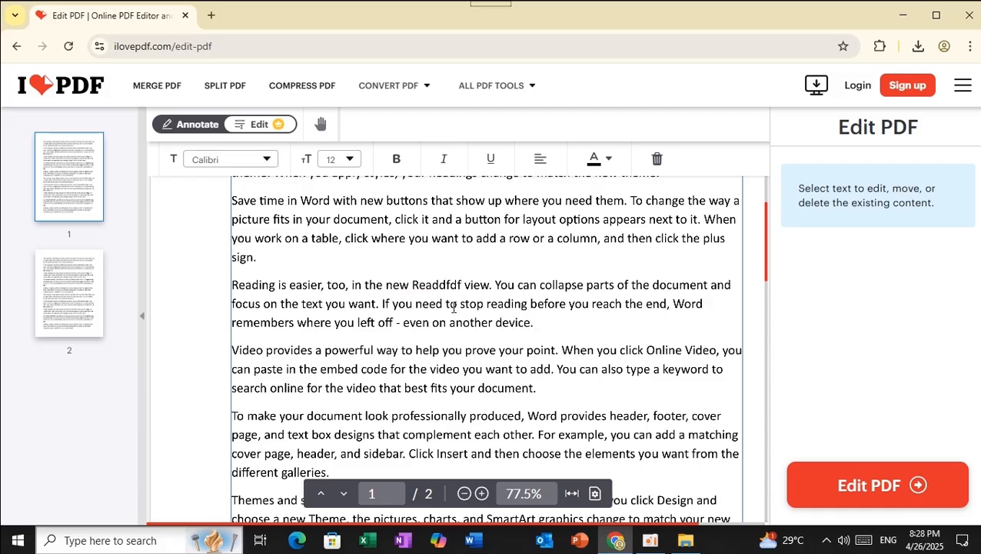
pyautogui.write('htu')
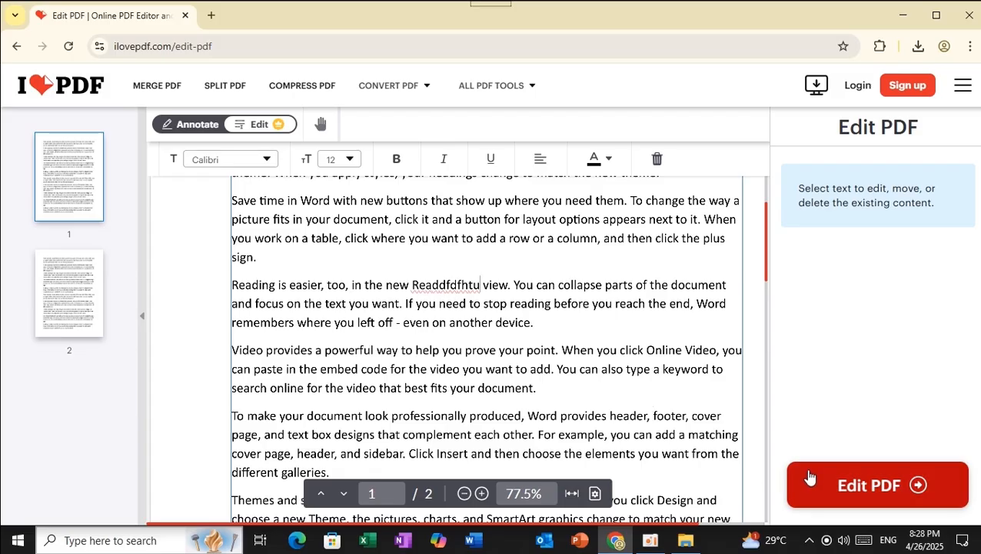
# Apply the text edits, download PDF document 01.pdf (54.1 KB), and return to the iLovePDF home page
pyautogui.click(859, 492)
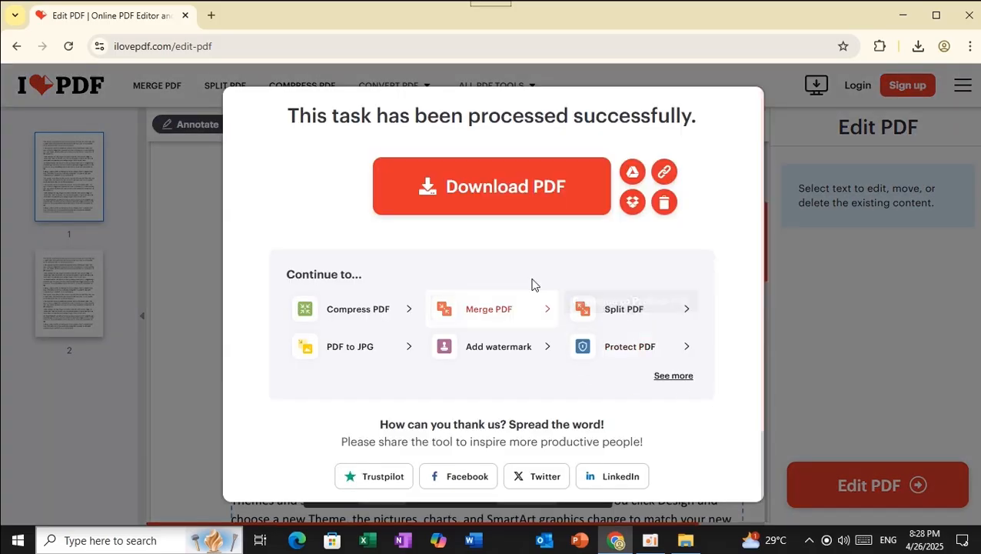
pyautogui.click(497, 192)
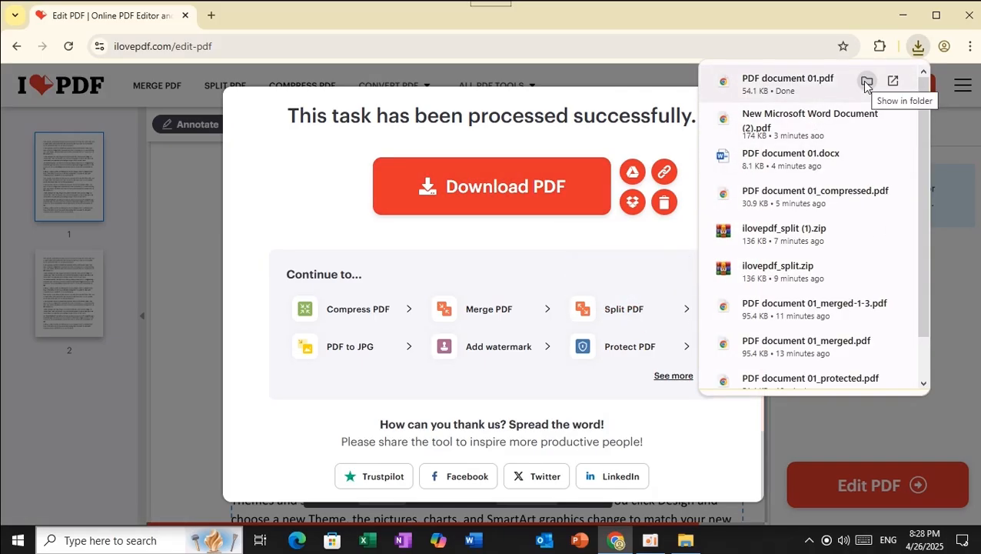
pyautogui.click(867, 83)
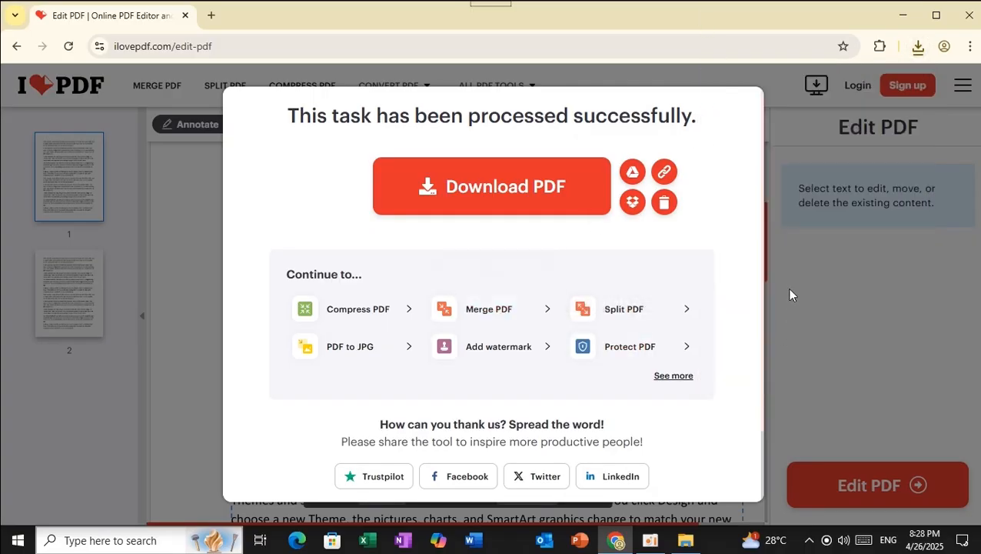
pyautogui.click(859, 373)
pyautogui.click(44, 92)
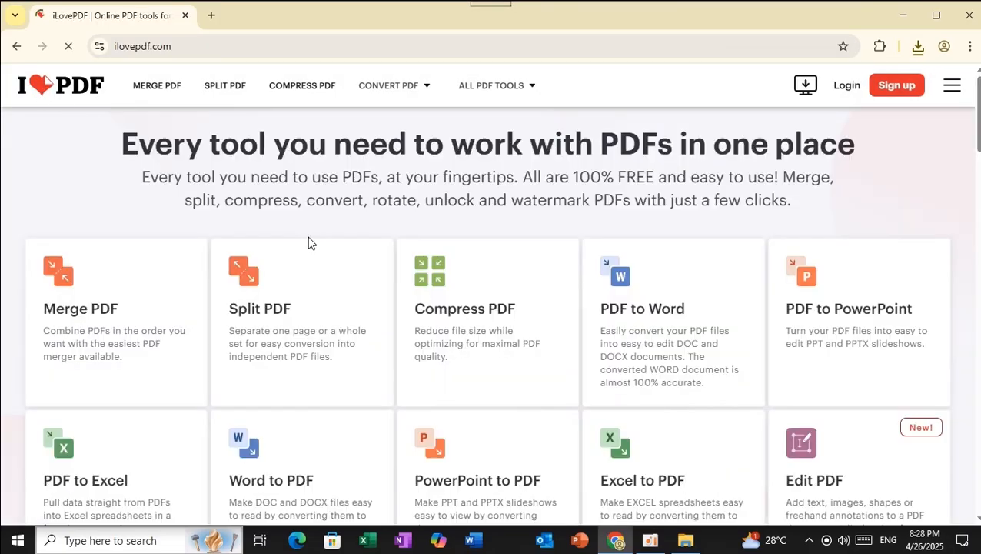
# Scroll down the home page tool grid and open the Sign PDF card
pyautogui.scroll(-3, 559, 322)
pyautogui.scroll(-1, 479, 343)
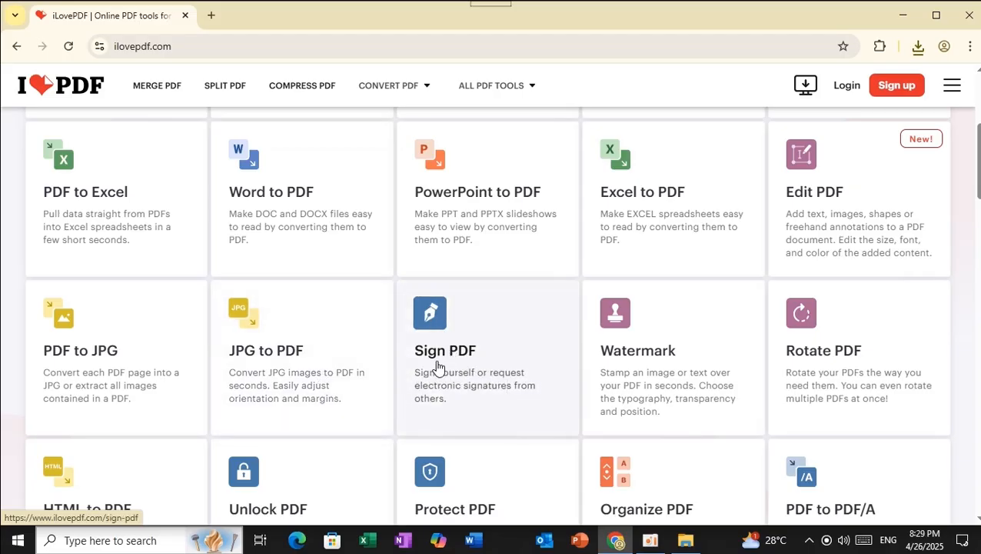
pyautogui.click(430, 321)
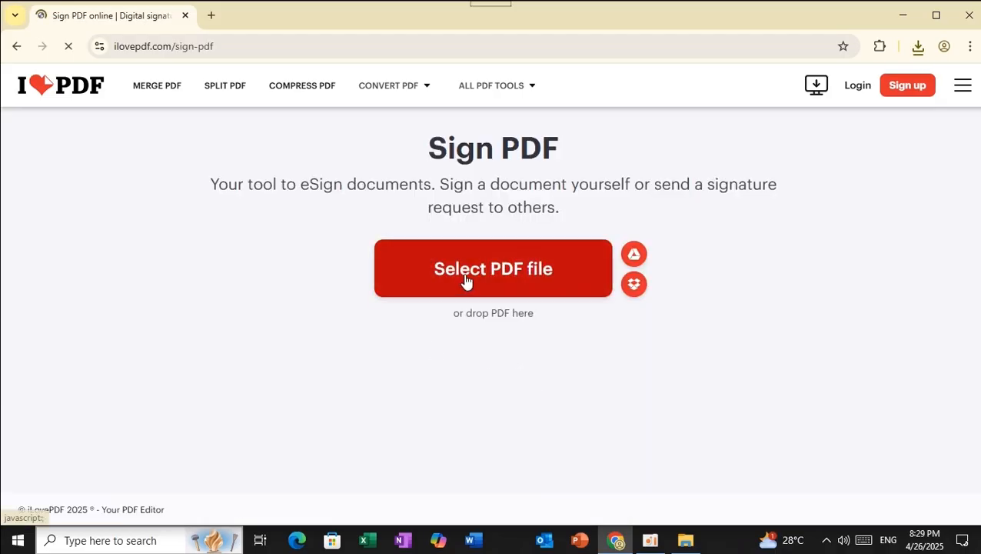
# Upload PDF document 01.pdf from the PDF All > 7. Sign Pdf folder for signing
pyautogui.click(304, 277)
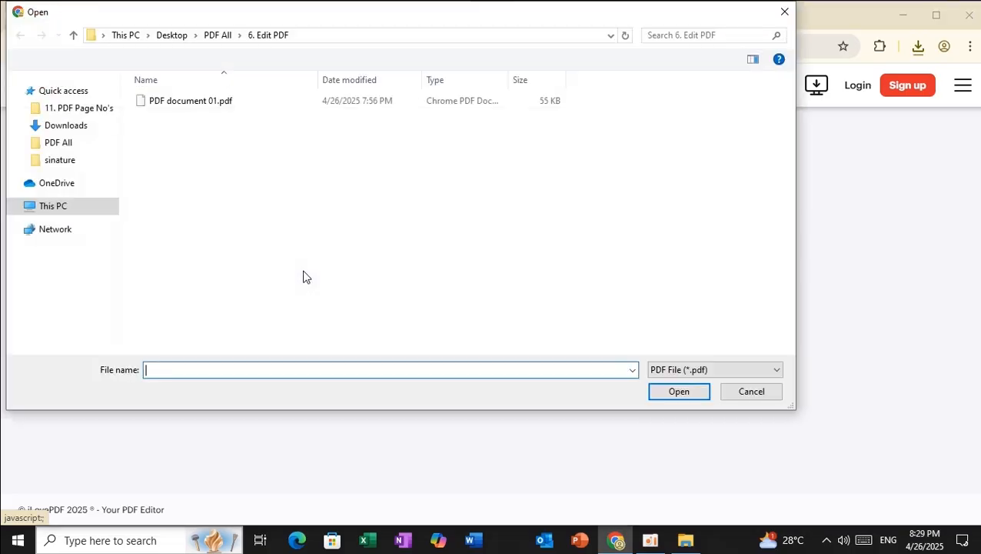
pyautogui.click(219, 36)
pyautogui.doubleClick(183, 192)
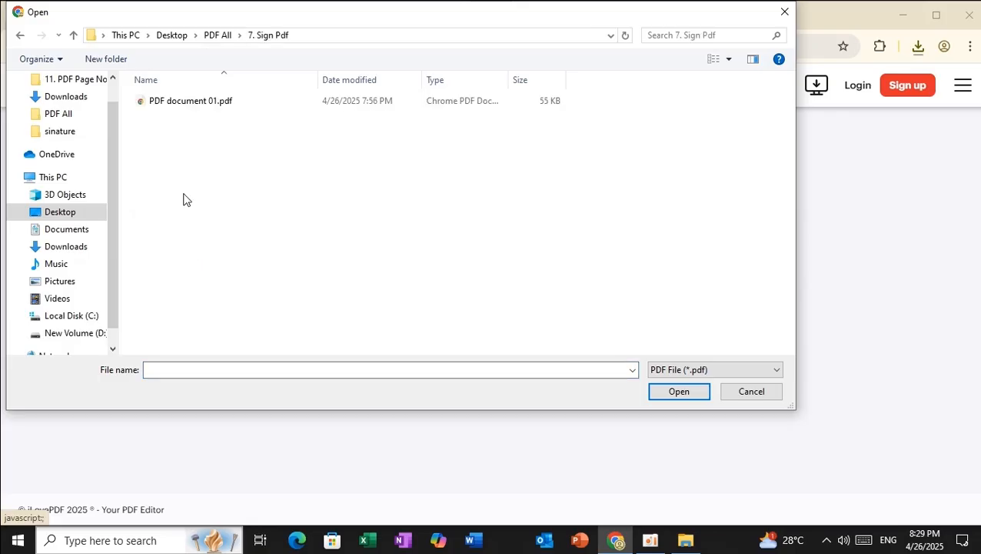
pyautogui.click(183, 103)
pyautogui.click(665, 395)
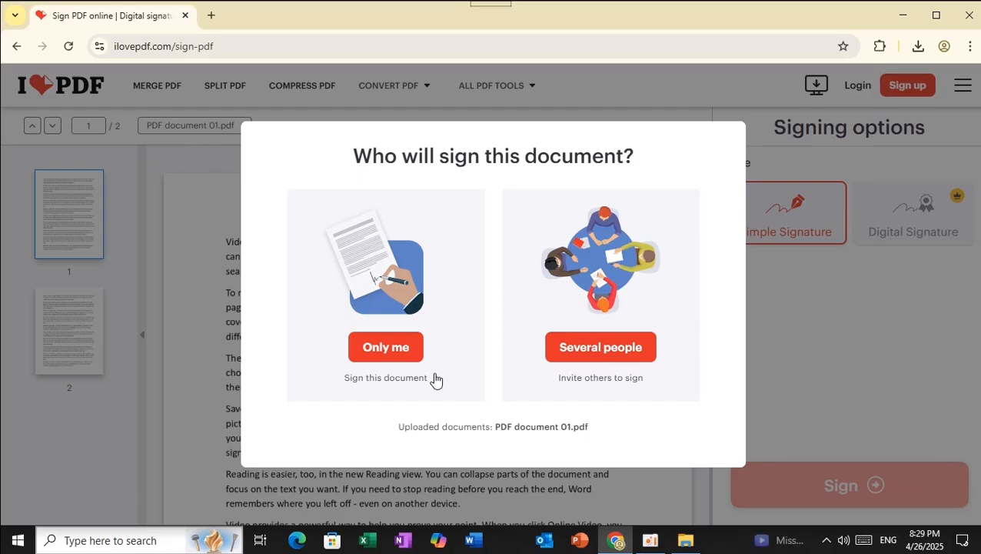
# Choose Only me as signer, enter the signer's full name, and apply the first script signature style
pyautogui.click(409, 357)
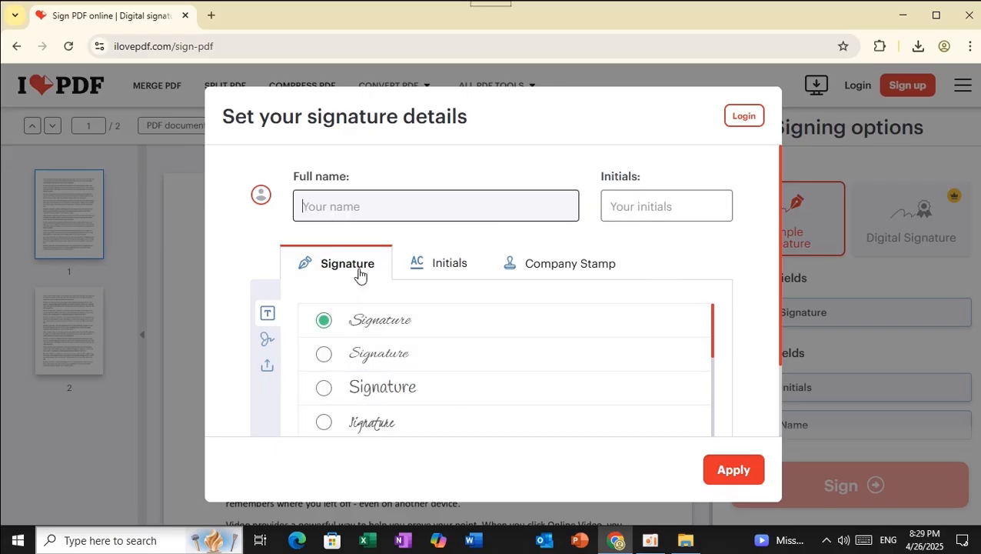
pyautogui.scroll(-3, 396, 401)
pyautogui.scroll(3, 396, 407)
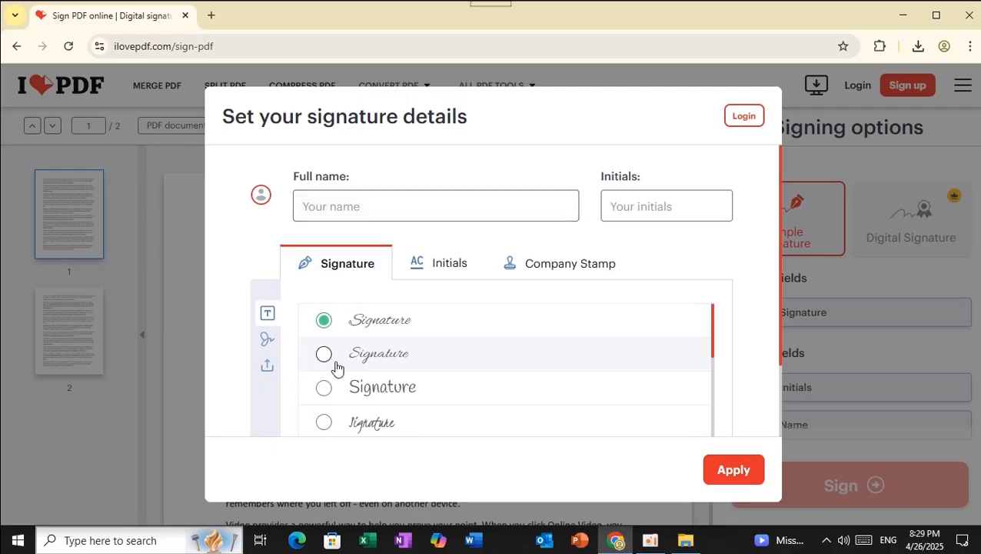
pyautogui.click(341, 206)
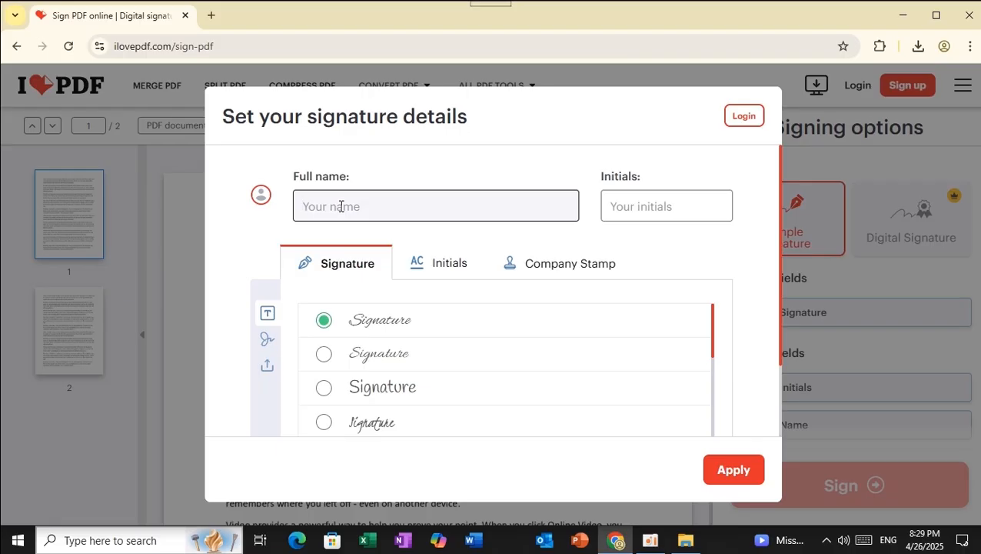
pyautogui.write('ruwan')
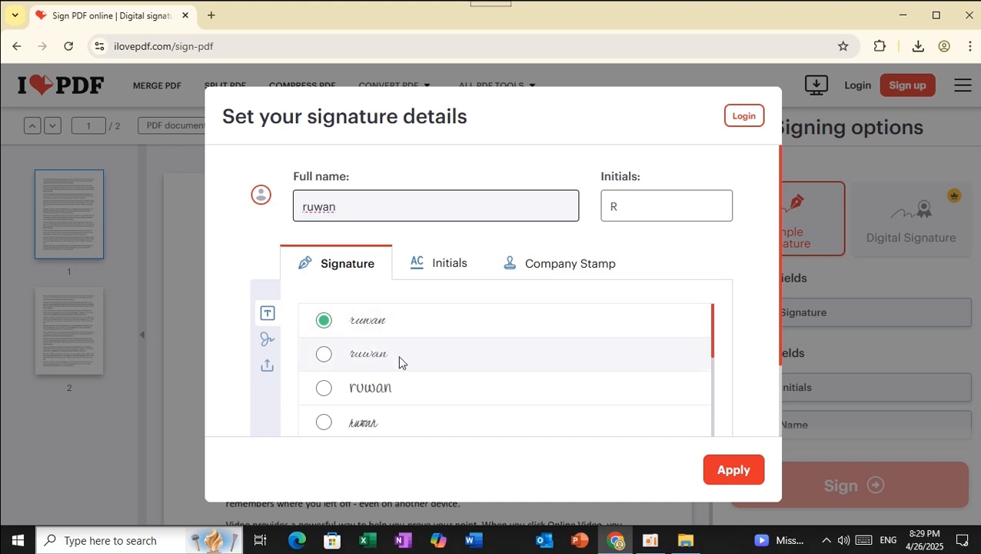
pyautogui.scroll(-8, 370, 366)
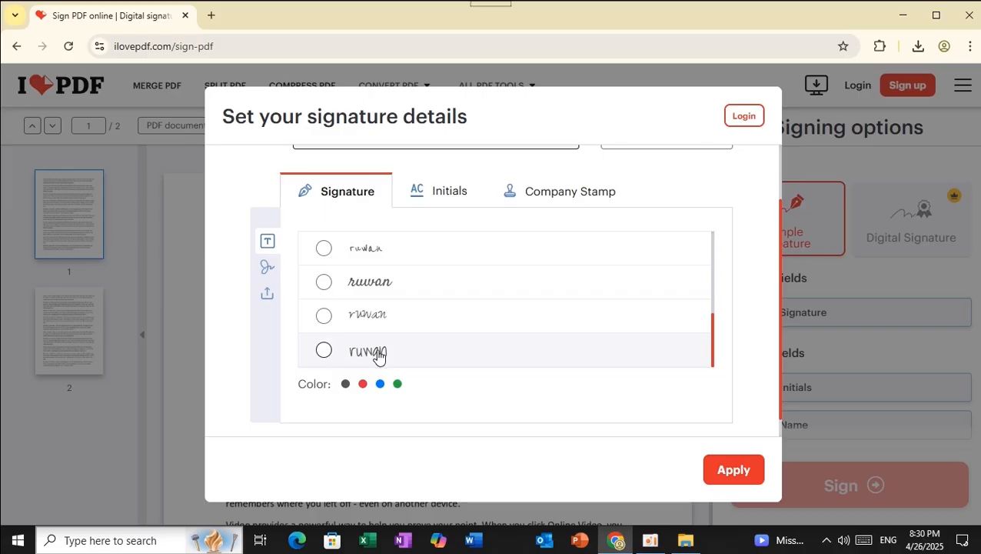
pyautogui.scroll(4, 377, 323)
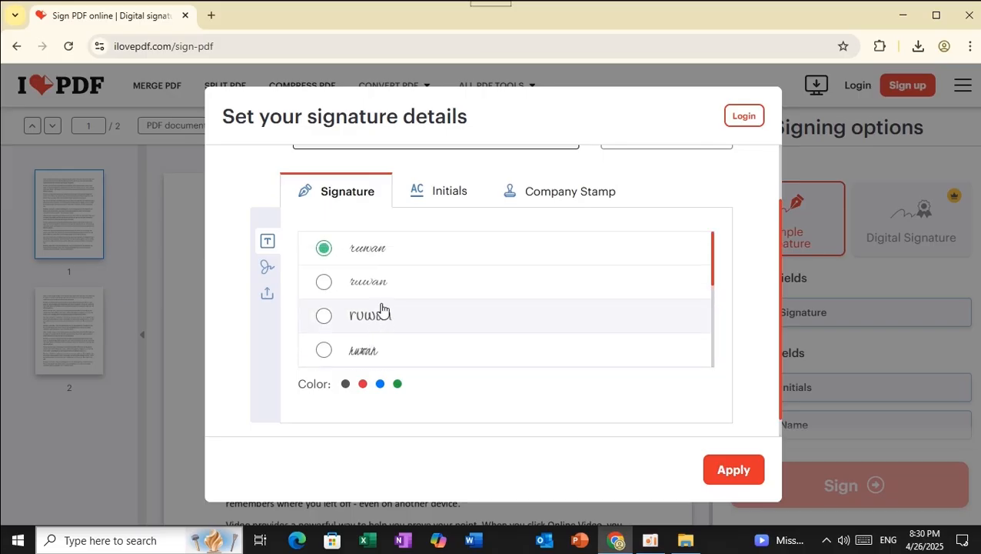
pyautogui.scroll(1, 383, 292)
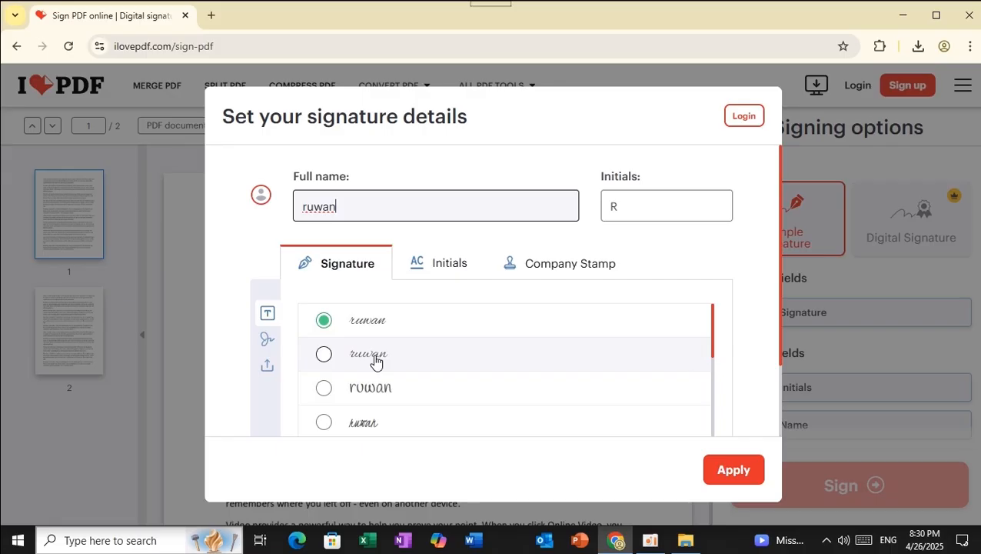
pyautogui.click(734, 470)
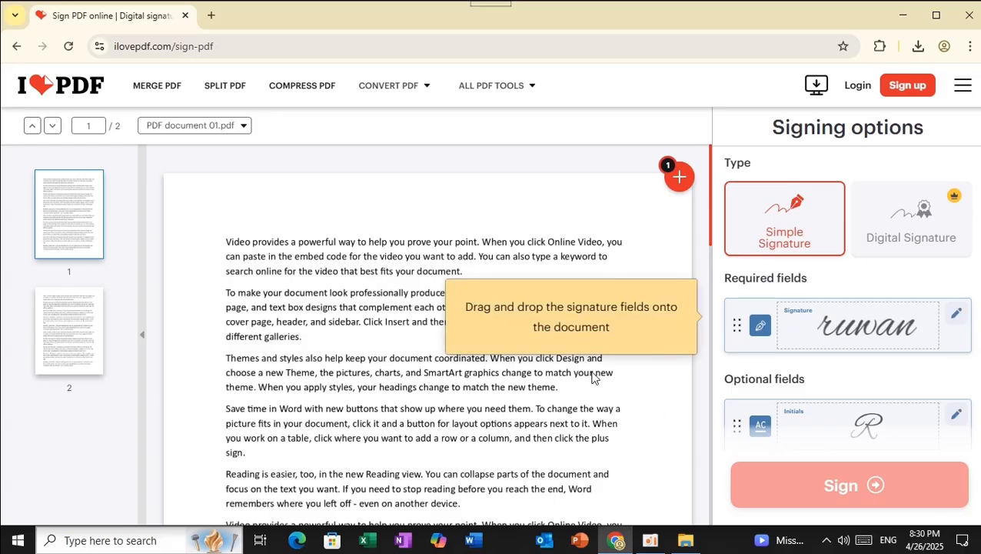
# Place the signature at the bottom of page 2, below the last paragraph near the left edge
pyautogui.scroll(-2, 596, 377)
pyautogui.scroll(-3, 793, 346)
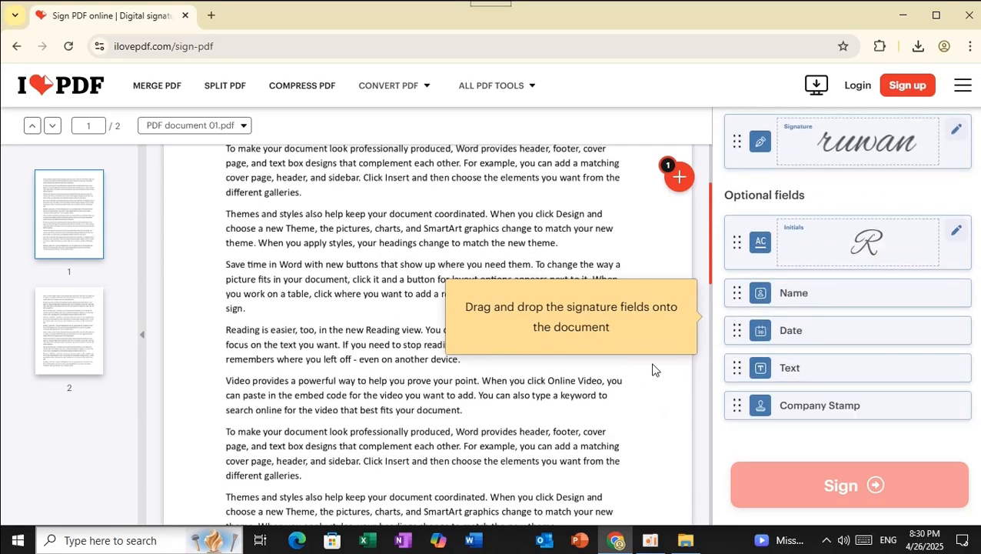
pyautogui.scroll(-6, 538, 422)
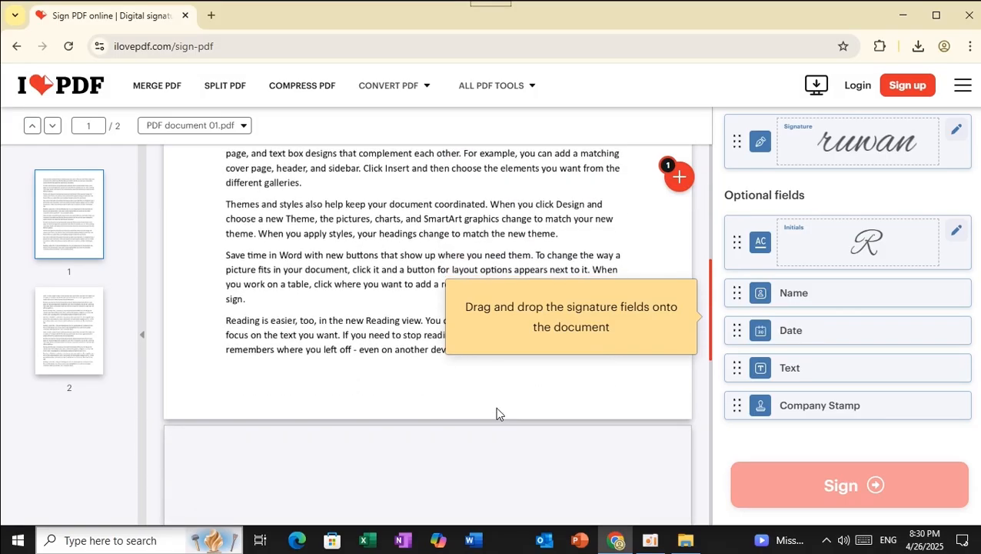
pyautogui.scroll(-3, 496, 413)
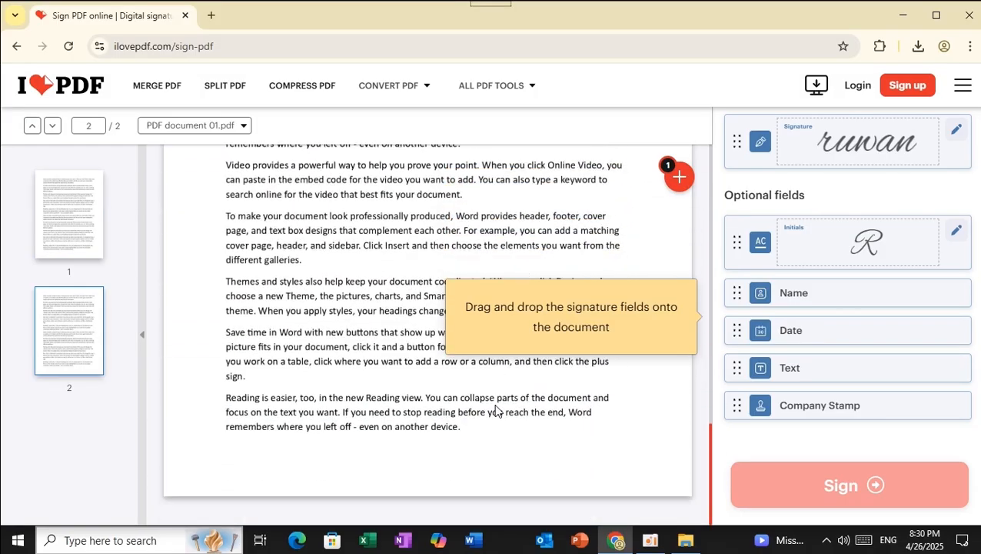
pyautogui.moveTo(849, 148)
pyautogui.mouseDown()
pyautogui.moveTo(784, 221)
pyautogui.moveTo(525, 390)
pyautogui.moveTo(306, 451)
pyautogui.mouseUp()
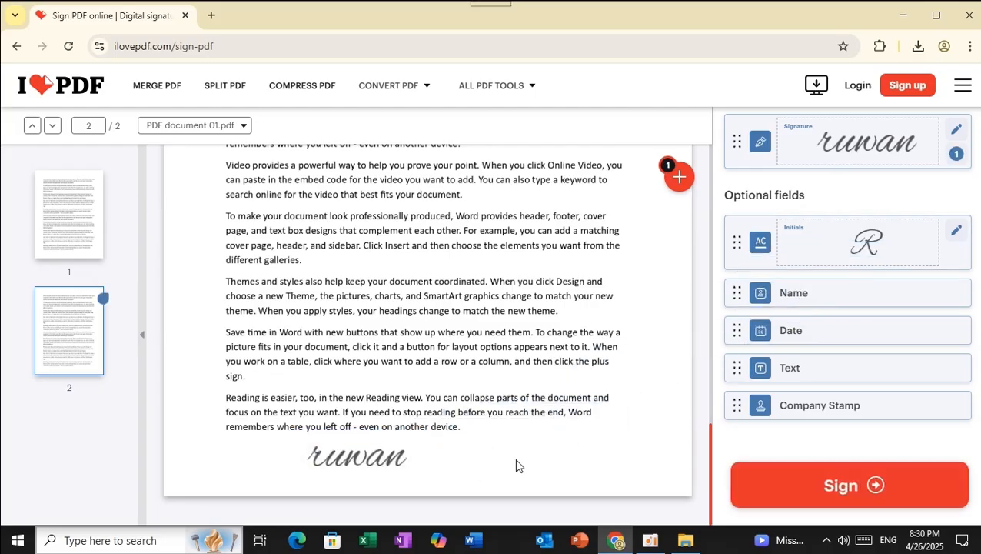
pyautogui.moveTo(392, 457); pyautogui.dragTo(311, 461)
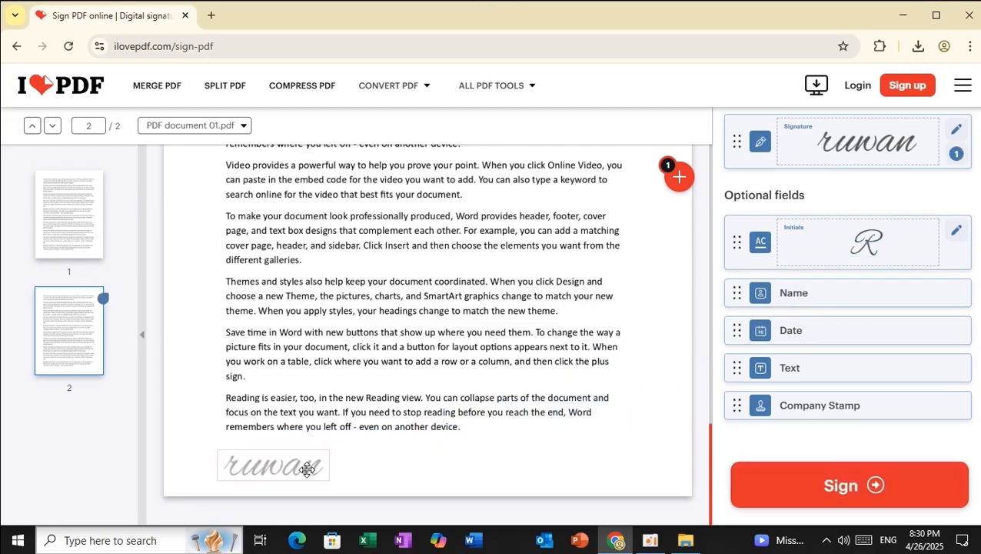
pyautogui.click(483, 468)
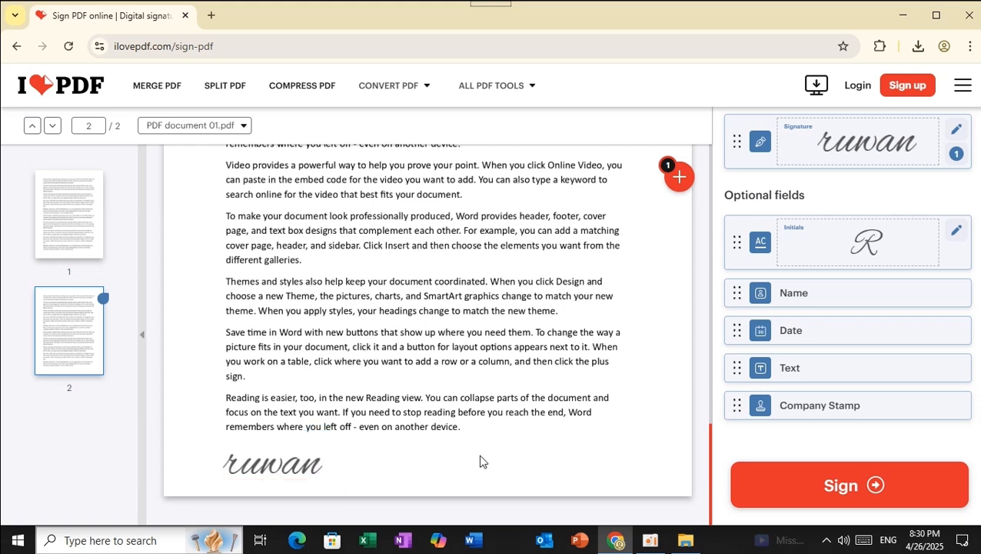
pyautogui.click(300, 457)
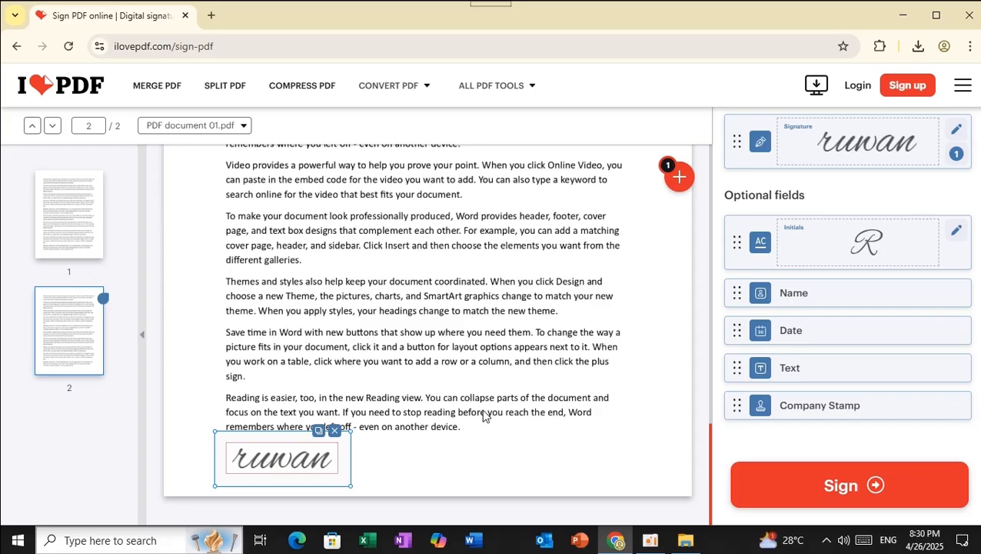
pyautogui.scroll(-1, 483, 415)
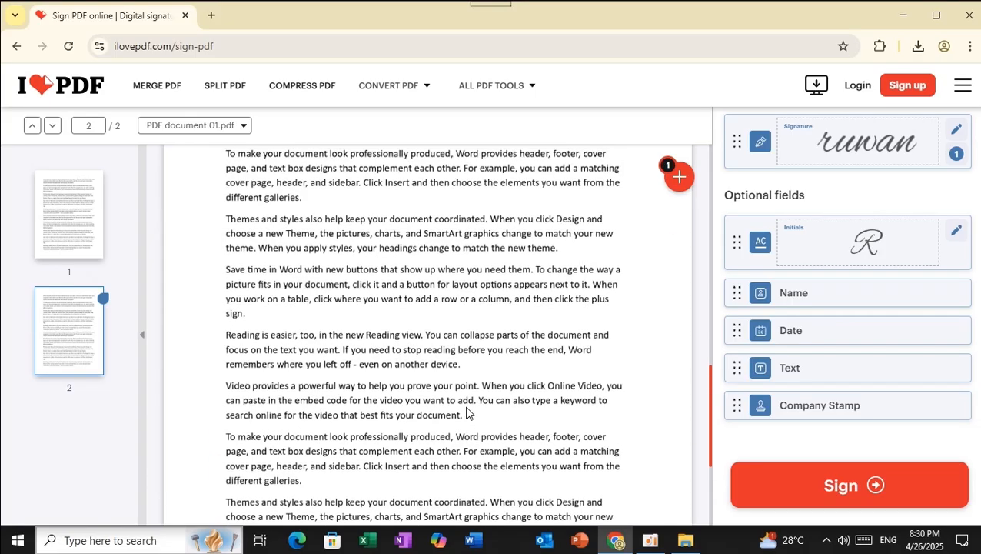
pyautogui.scroll(-1, 466, 413)
pyautogui.scroll(4, 466, 413)
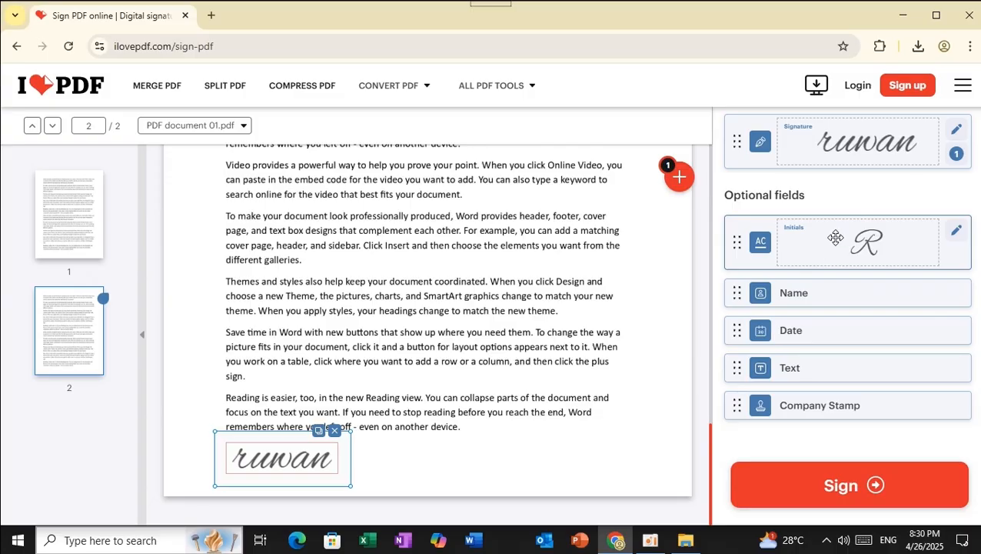
# Redraw the initials by hand on the Initials tab and place them on page 2 beside the signature
pyautogui.click(957, 132)
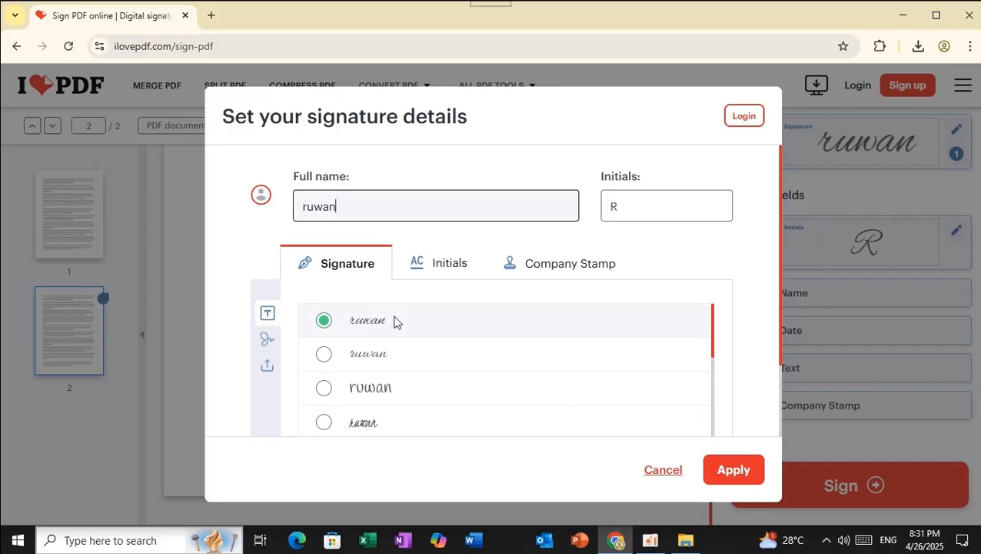
pyautogui.click(459, 276)
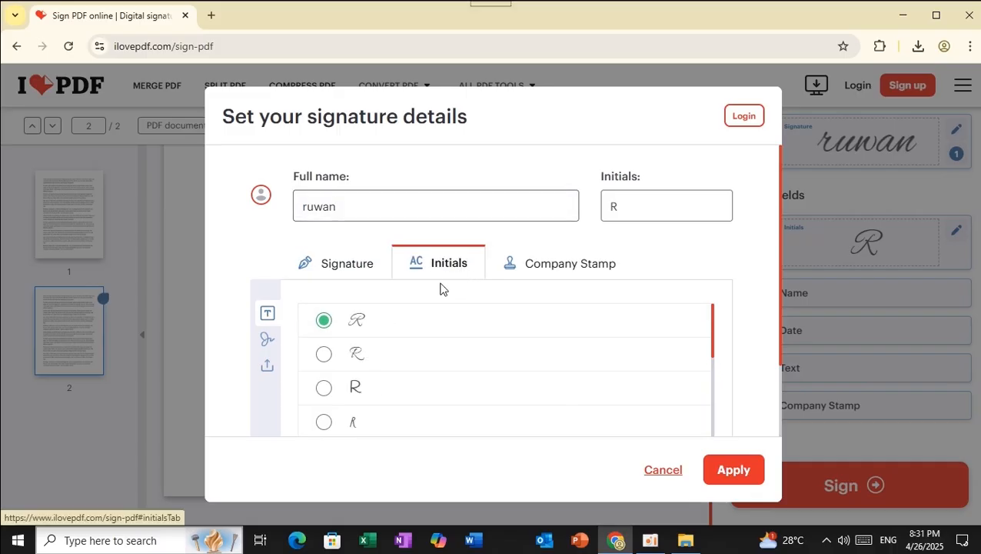
pyautogui.click(267, 341)
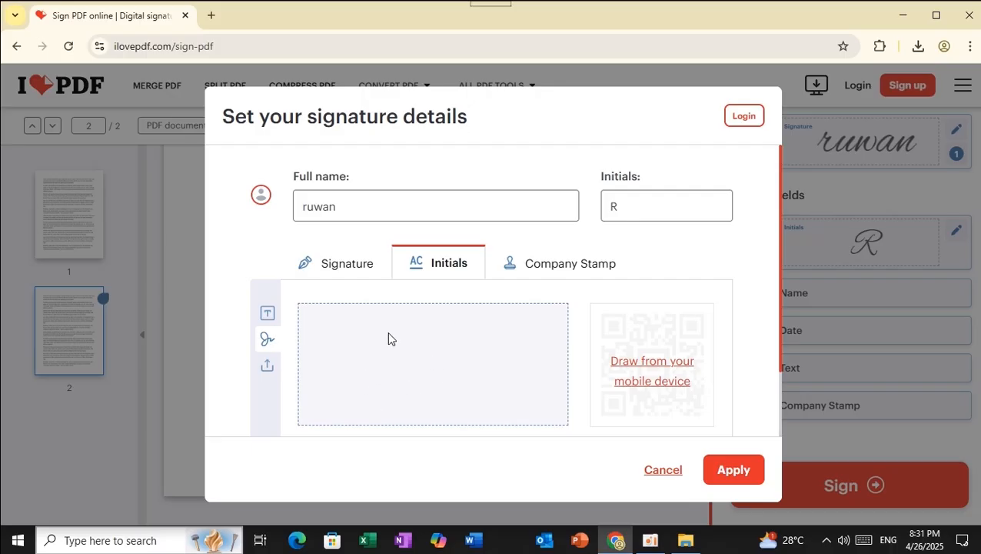
pyautogui.moveTo(351, 383)
pyautogui.mouseDown()
pyautogui.moveTo(385, 336)
pyautogui.moveTo(396, 343)
pyautogui.moveTo(368, 362)
pyautogui.mouseUp()
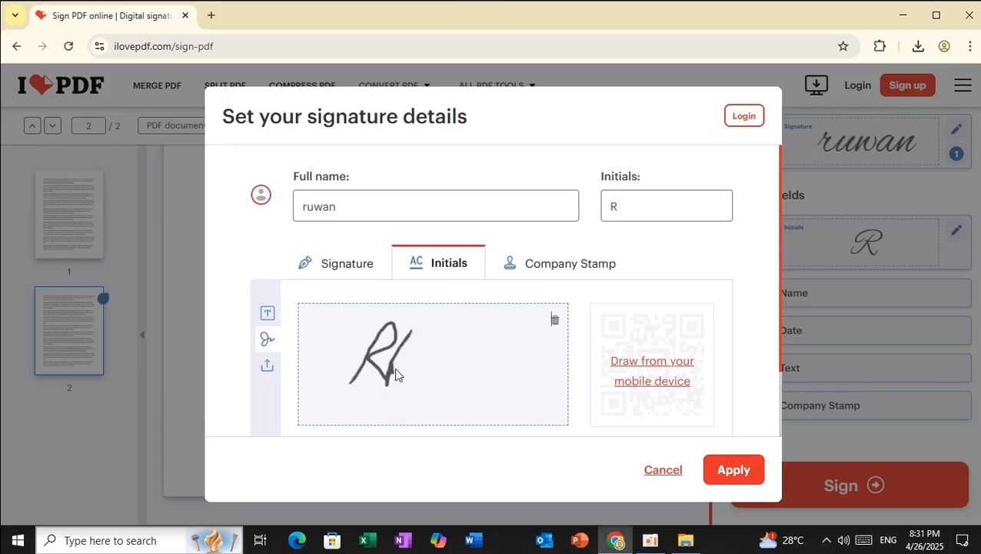
pyautogui.moveTo(395, 371); pyautogui.dragTo(421, 335)
pyautogui.click(737, 469)
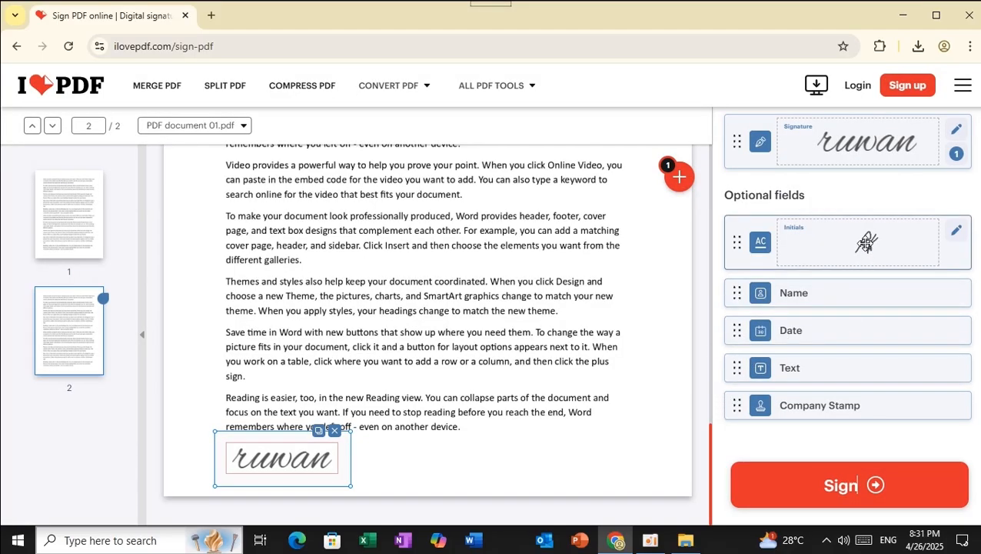
pyautogui.moveTo(866, 243); pyautogui.dragTo(416, 463)
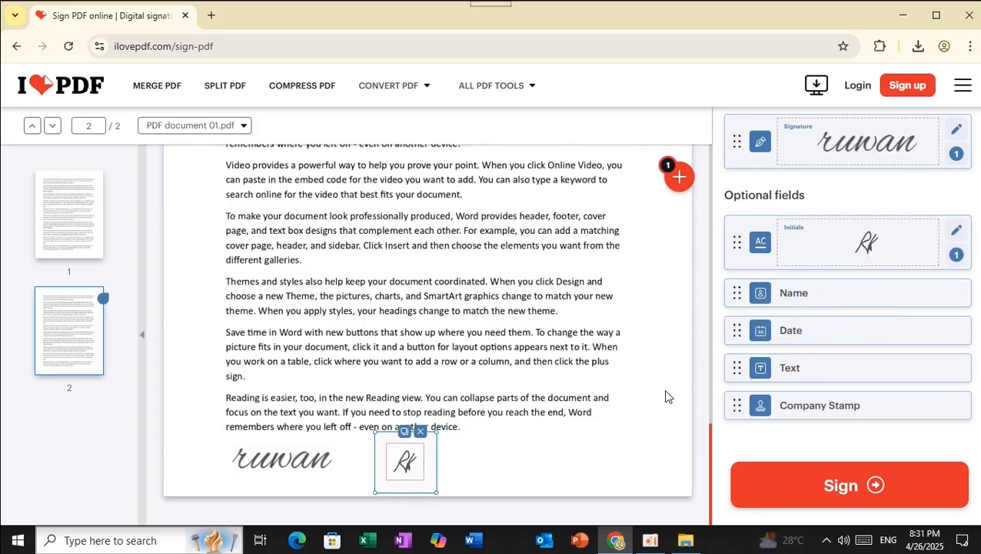
# Sign the PDF, download PDF document 01_signed.pdf (147 KB), and open it in Chrome from its folder
pyautogui.click(854, 495)
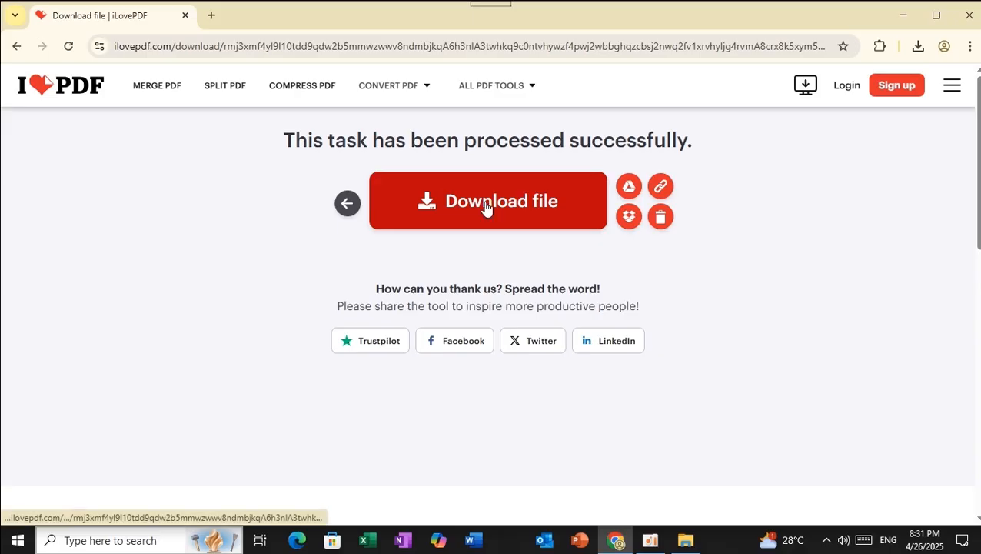
pyautogui.click(486, 205)
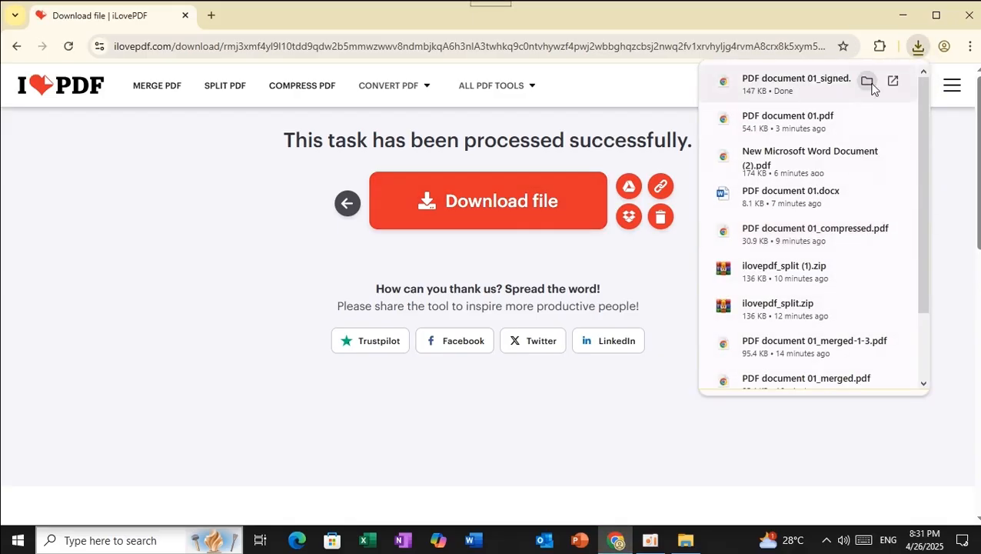
pyautogui.click(868, 82)
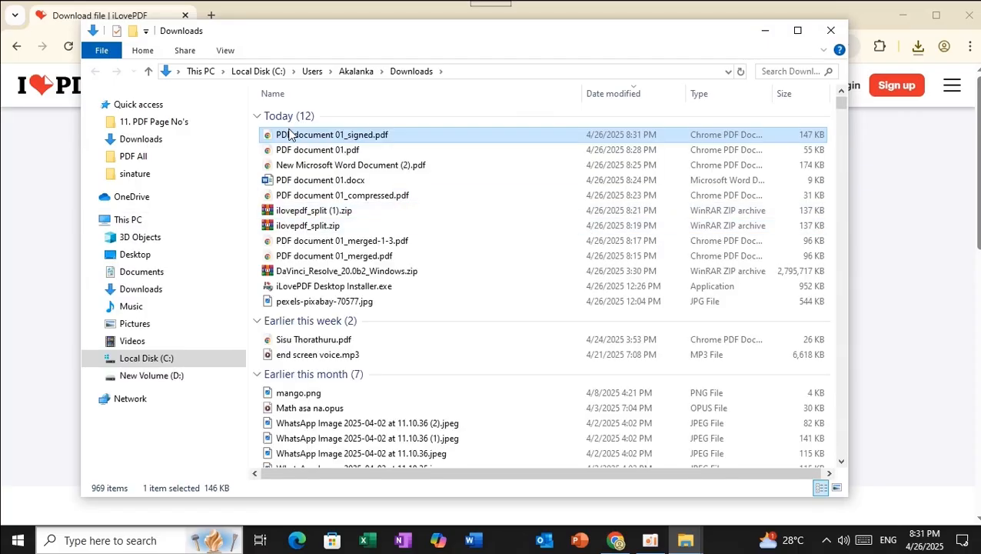
pyautogui.doubleClick(292, 135)
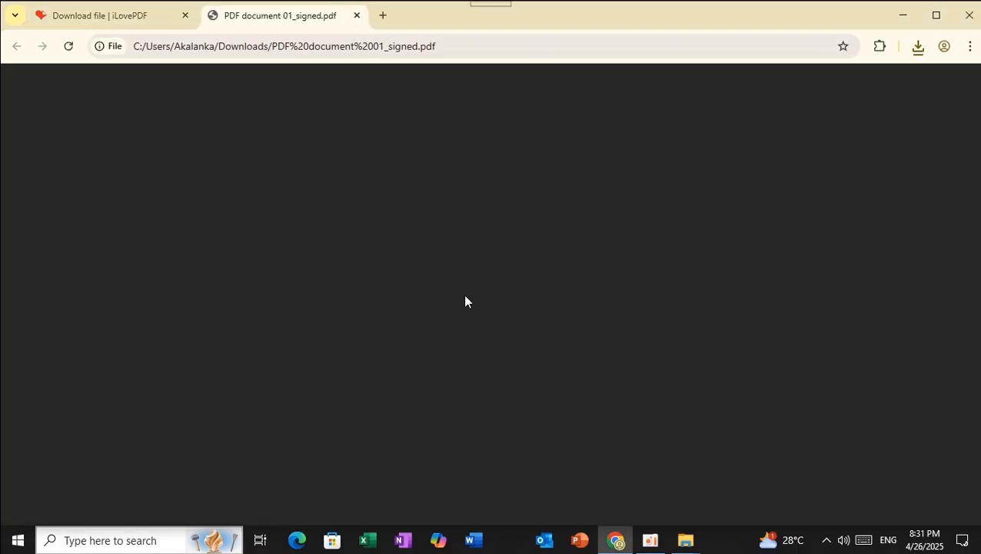
# Scroll to the bottom of page 2 to verify the signature and initials in the signed PDF
pyautogui.scroll(-15, 461, 280)
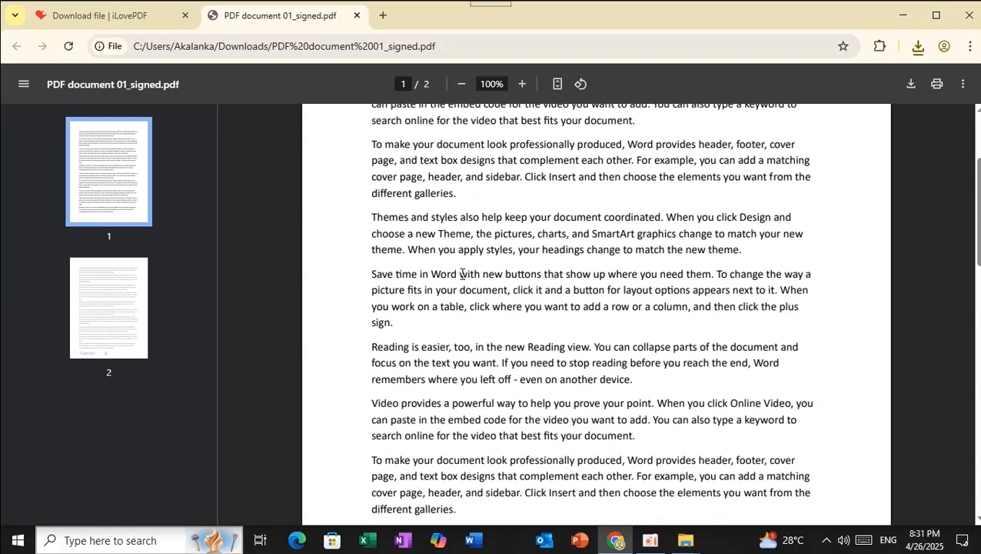
pyautogui.scroll(-1, 461, 280)
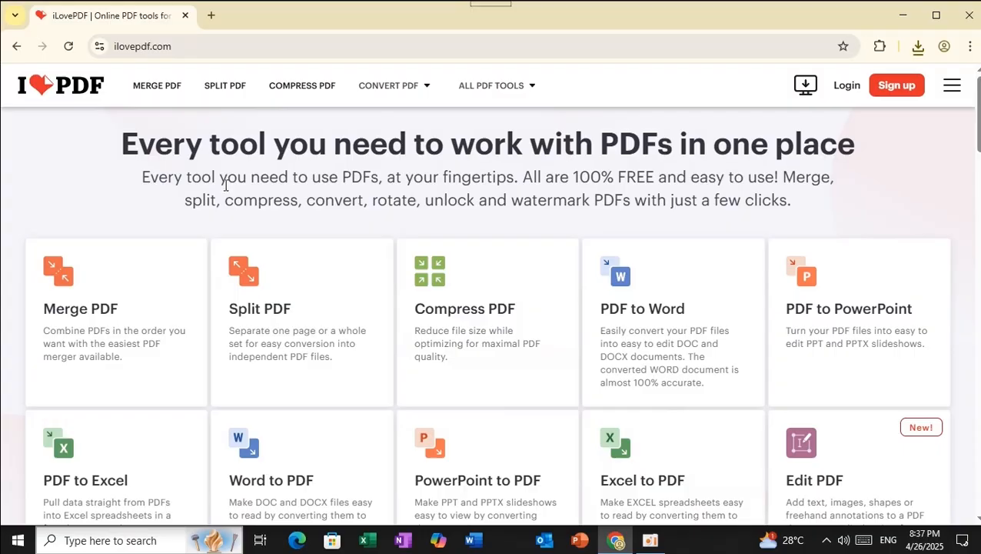
# Open the Watermark tool and upload PDF document 01.pdf
pyautogui.scroll(-2, 478, 256)
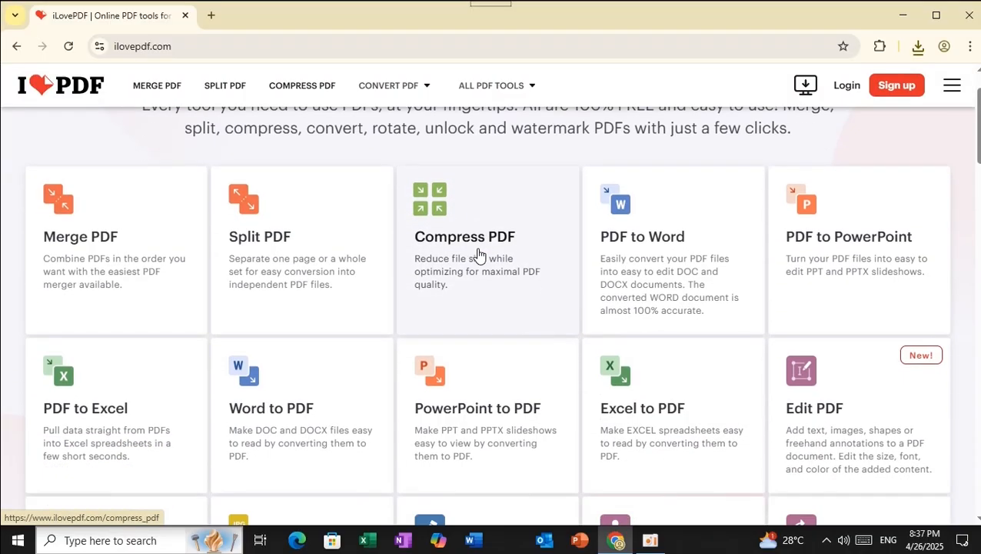
pyautogui.scroll(-3, 479, 255)
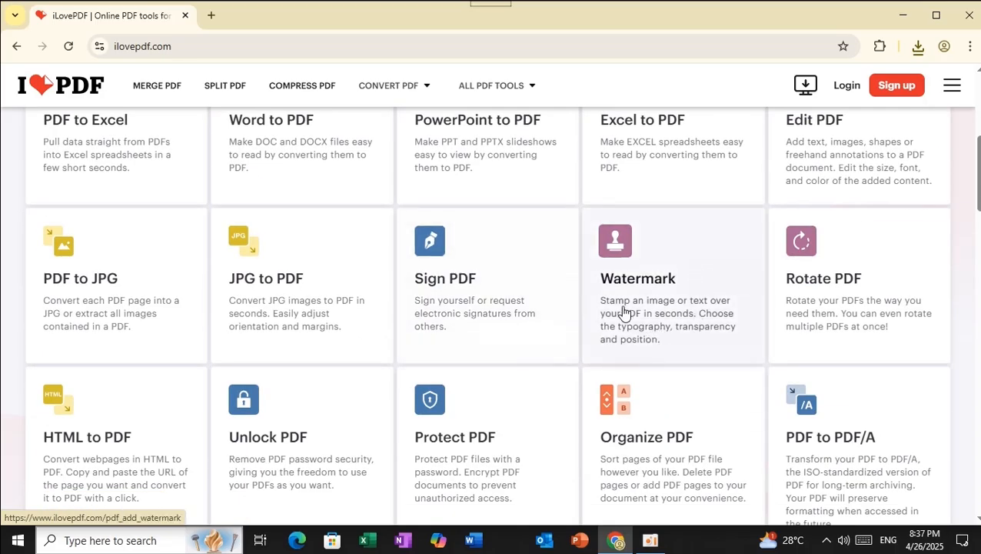
pyautogui.scroll(4, 470, 280)
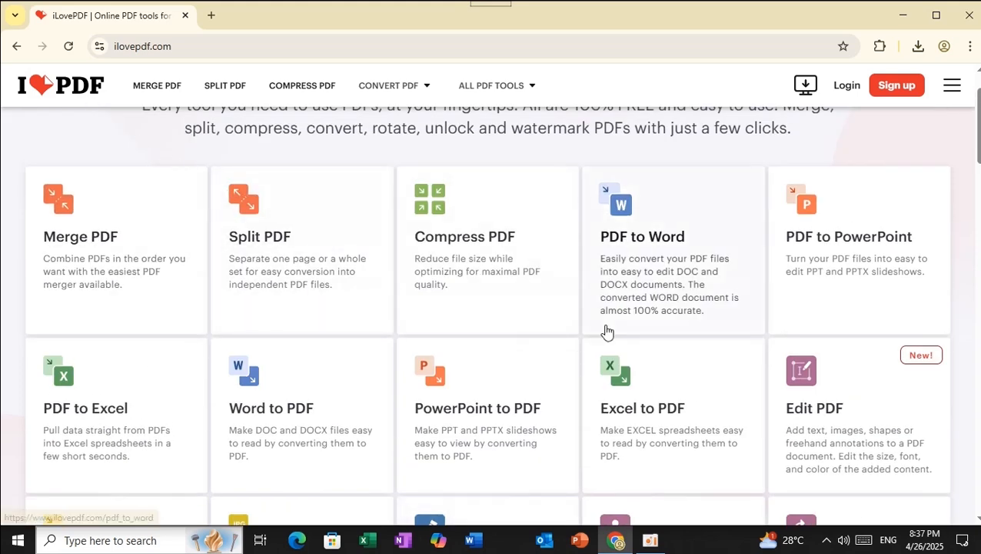
pyautogui.scroll(-3, 606, 331)
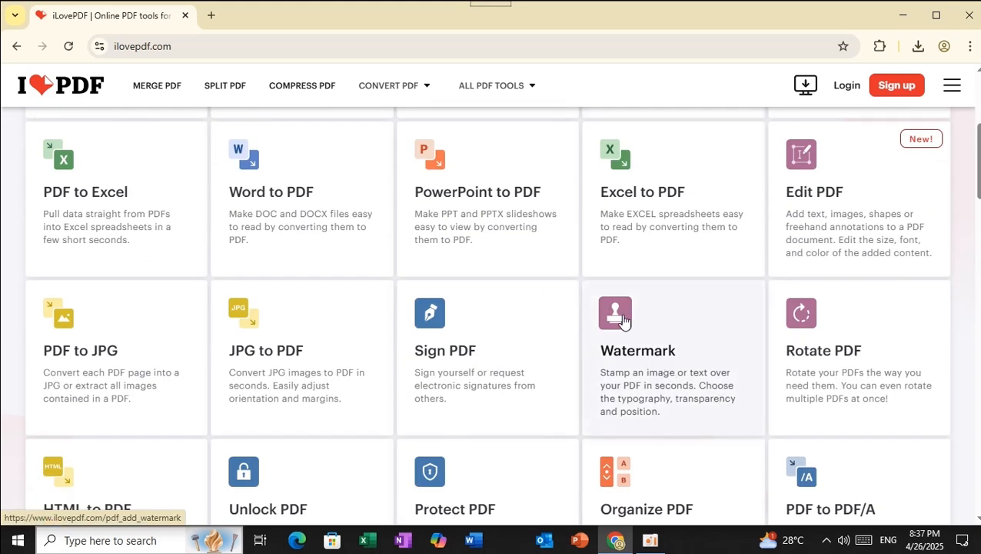
pyautogui.click(623, 321)
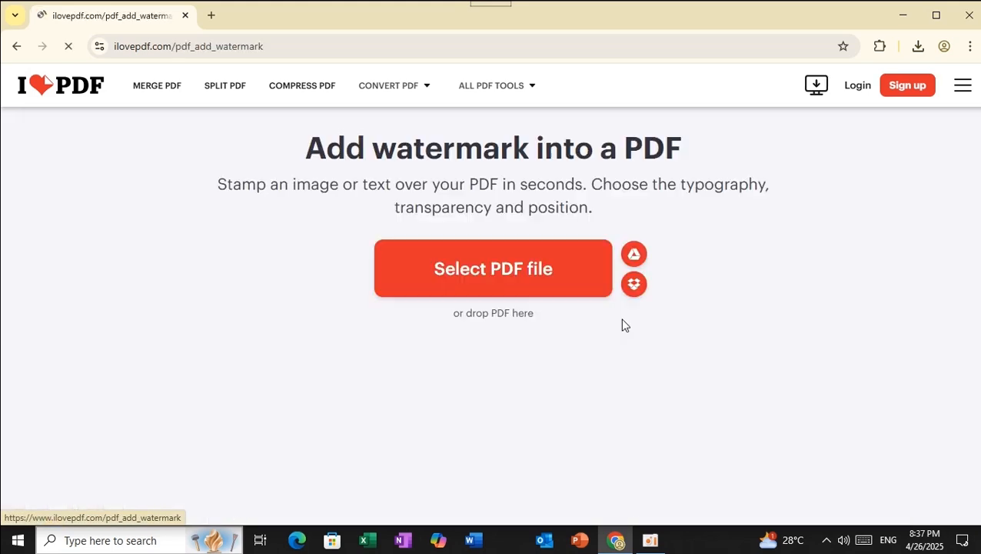
pyautogui.click(510, 278)
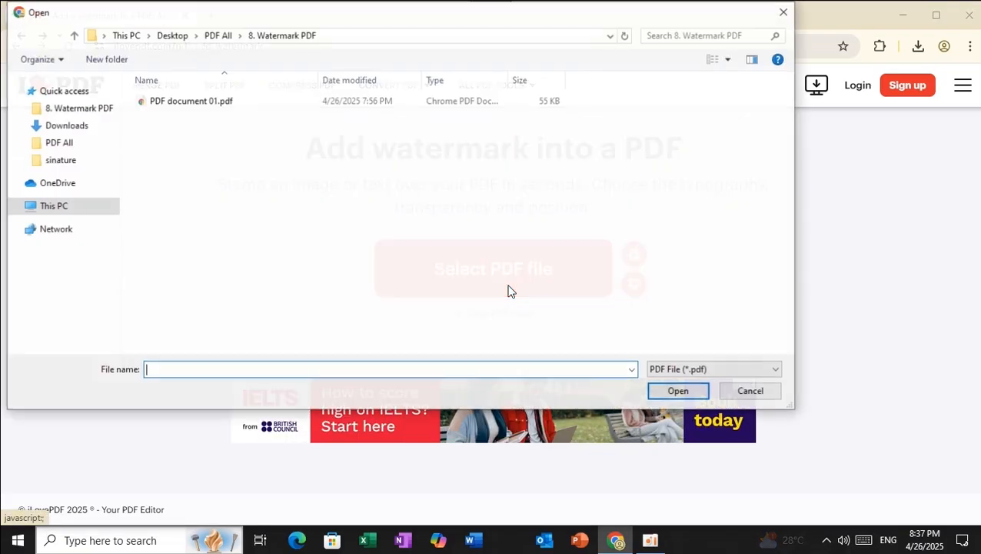
pyautogui.click(177, 104)
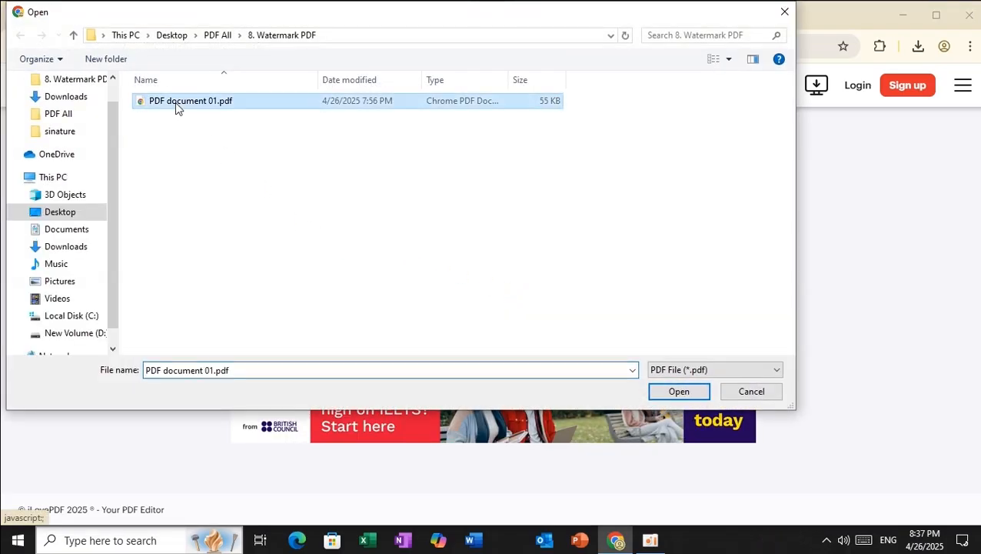
pyautogui.click(680, 392)
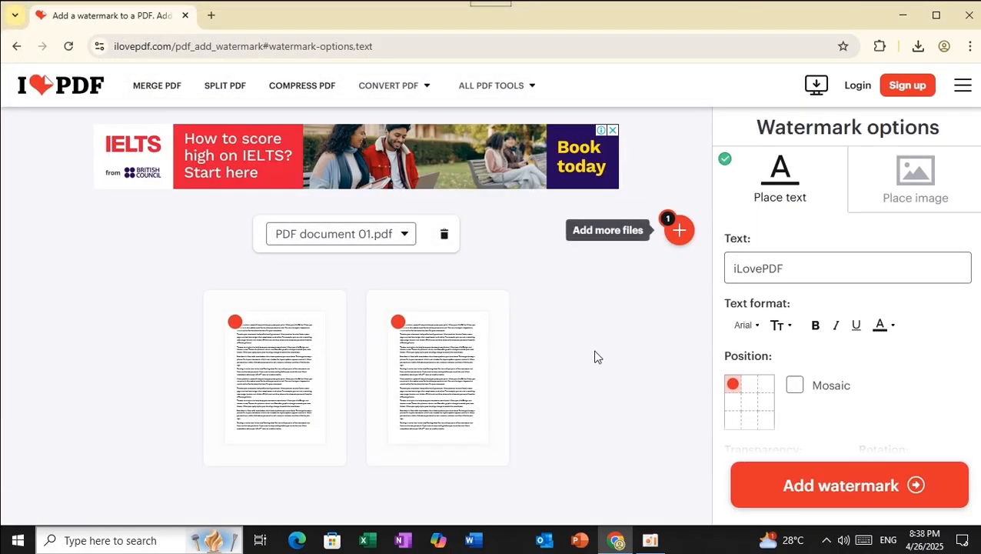
# Replace the default watermark text 'iLovePDF' with 'Company'
pyautogui.scroll(-1, 772, 339)
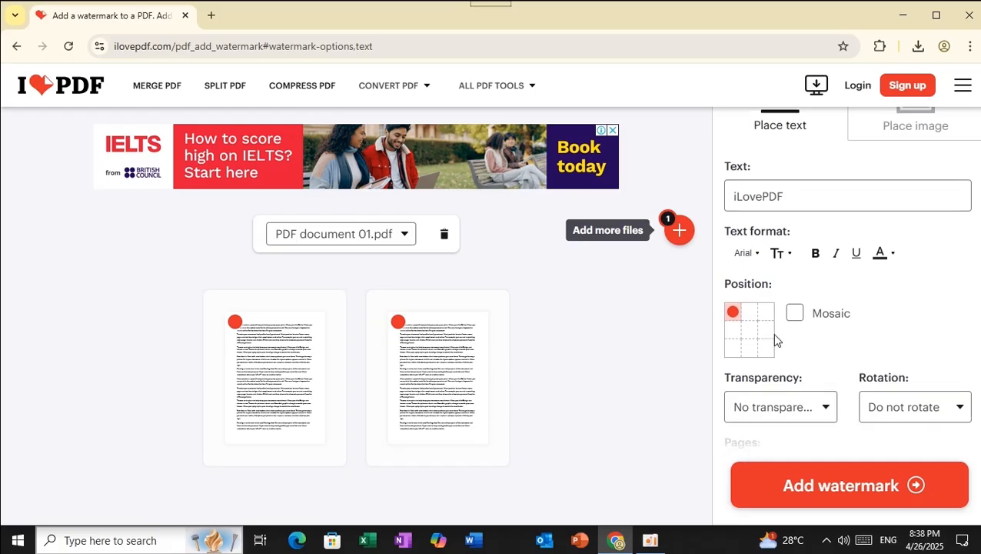
pyautogui.click(785, 196)
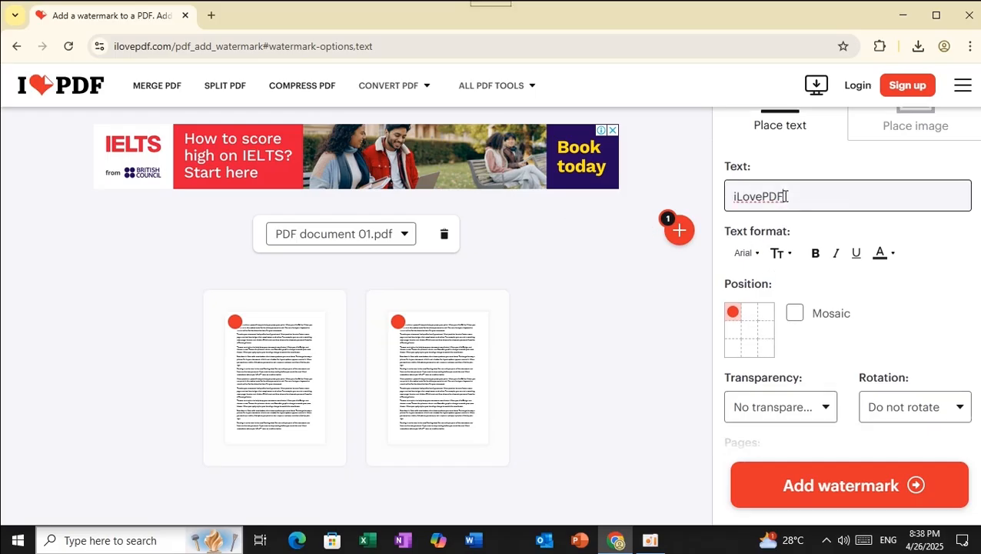
pyautogui.doubleClick(792, 196)
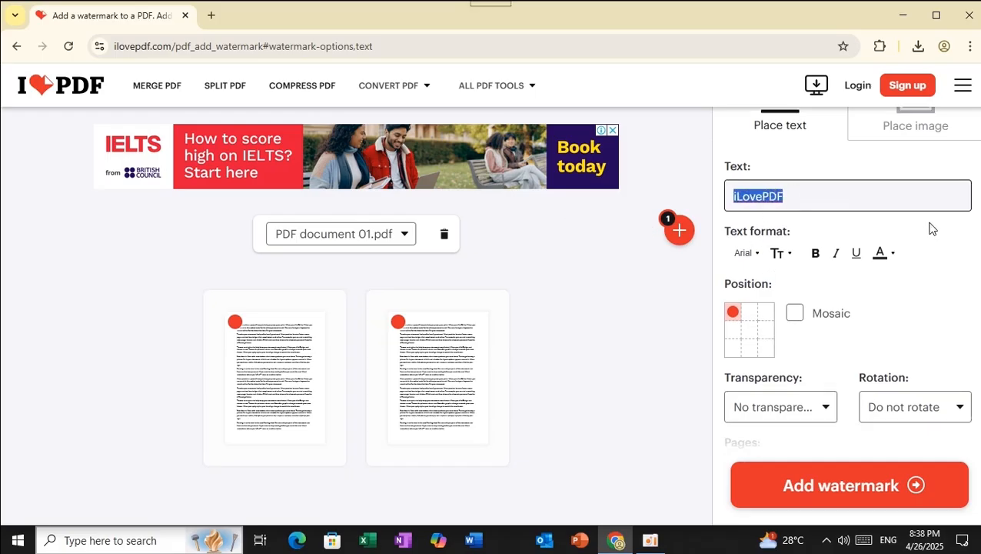
pyautogui.press('BackSpace')
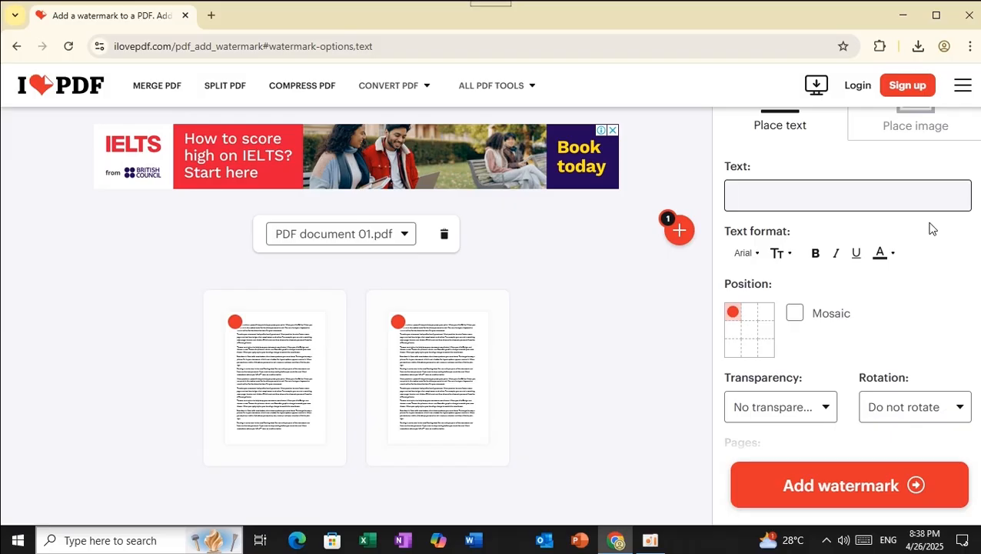
pyautogui.write('C')
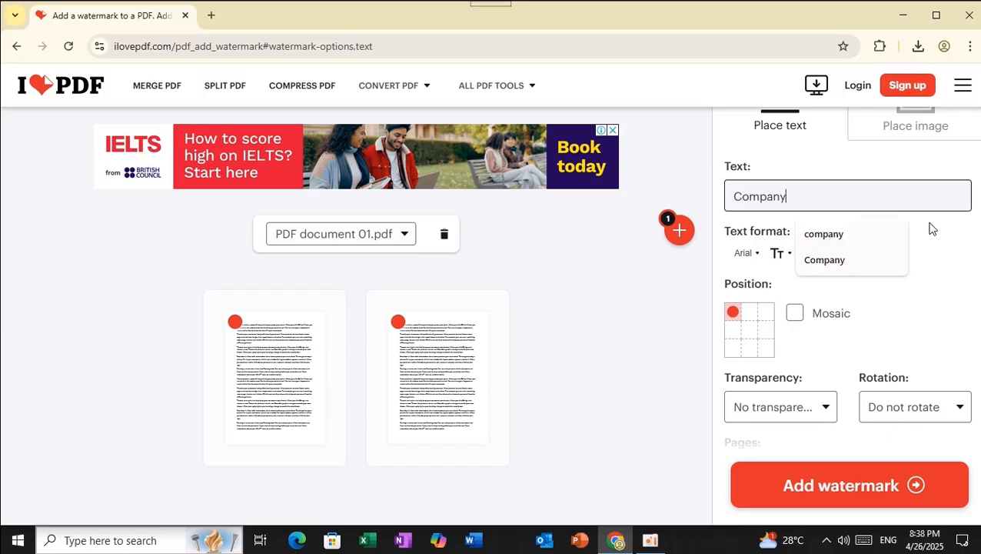
pyautogui.write('ompany')
pyautogui.click(835, 260)
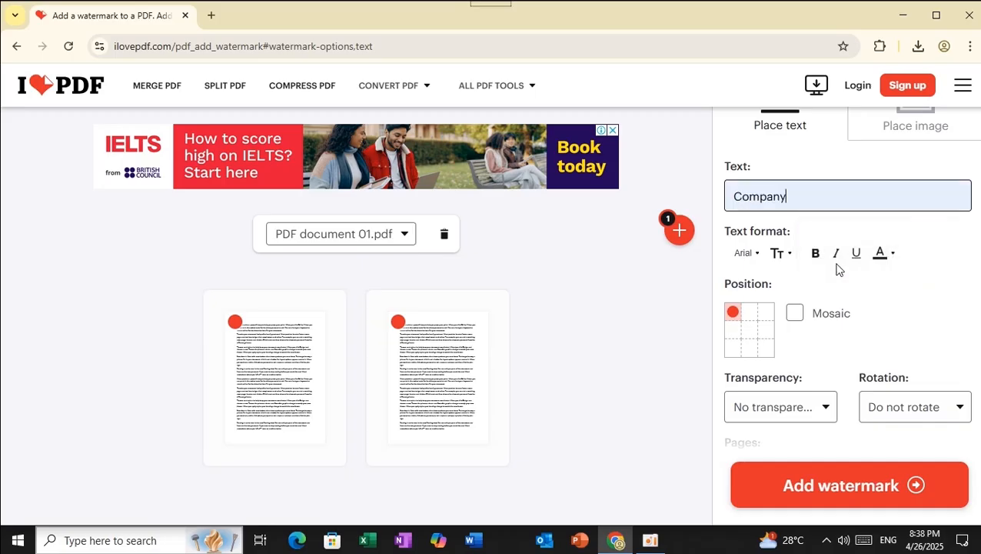
# Make the Company watermark text bold and red
pyautogui.click(815, 254)
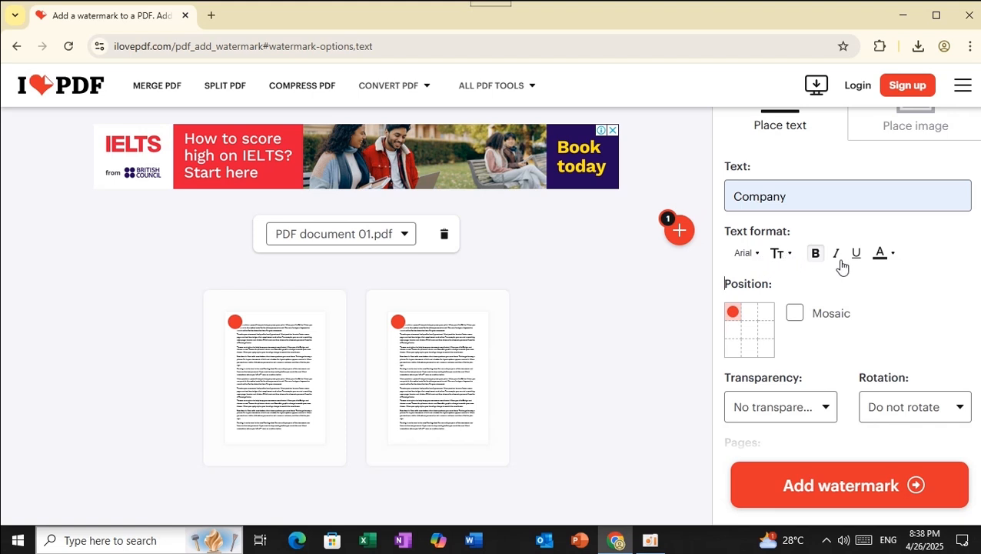
pyautogui.click(891, 257)
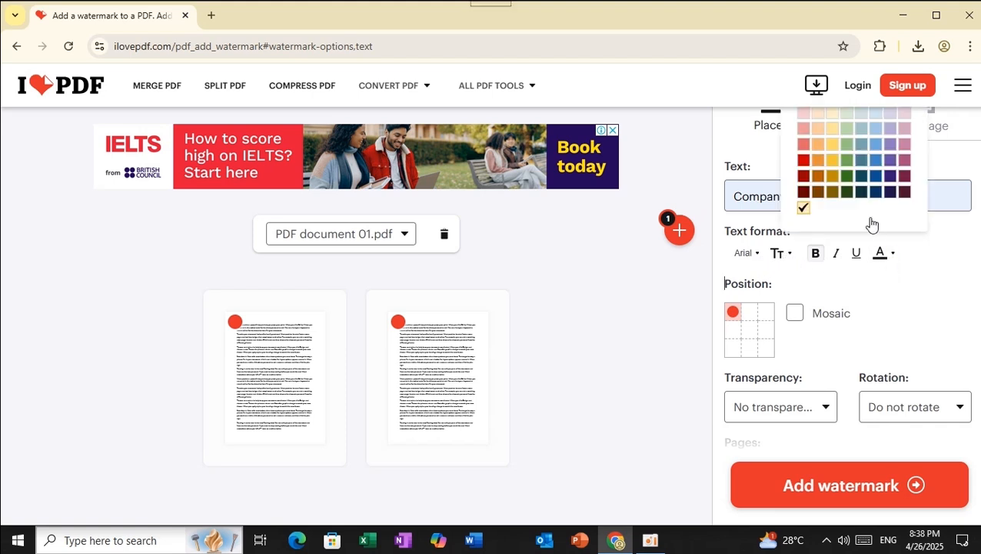
pyautogui.scroll(1, 870, 225)
pyautogui.click(804, 169)
pyautogui.click(956, 316)
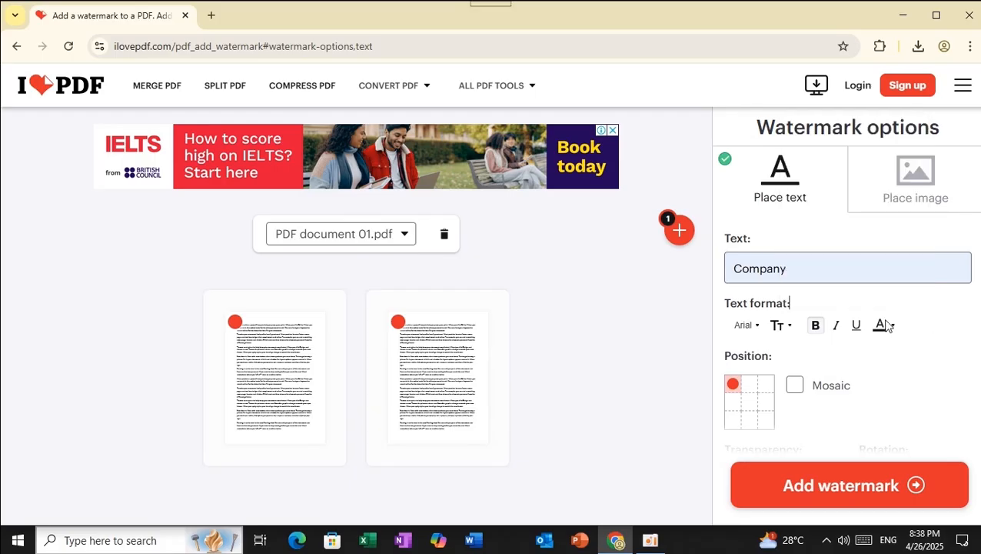
pyautogui.scroll(-1, 821, 330)
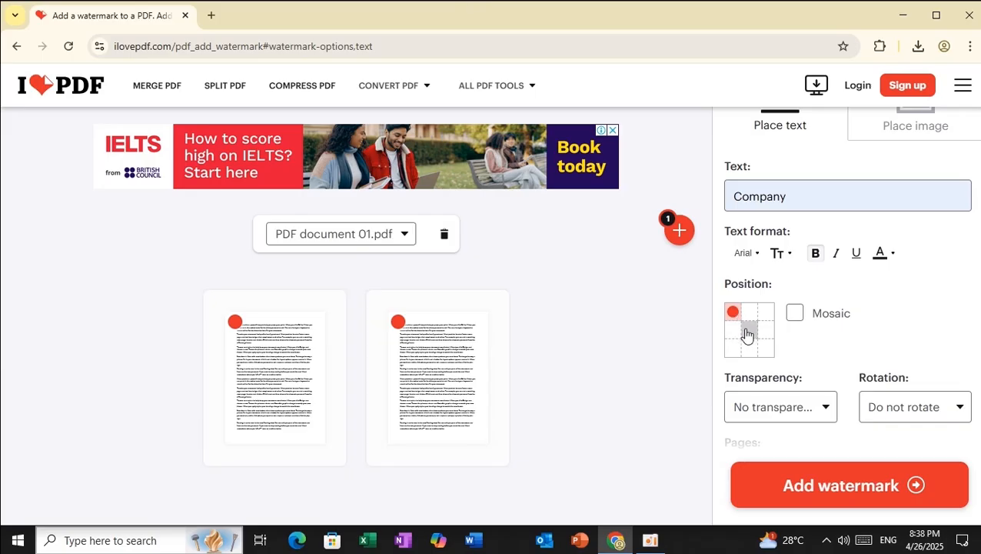
# Centre the watermark with 25% transparency and 45-degree rotation
pyautogui.click(746, 333)
pyautogui.scroll(-2, 839, 343)
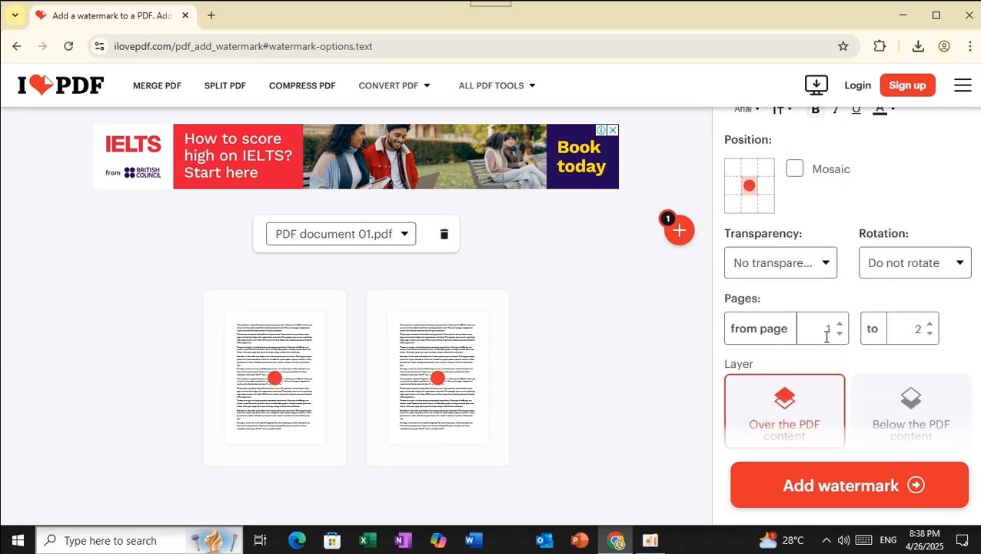
pyautogui.click(827, 266)
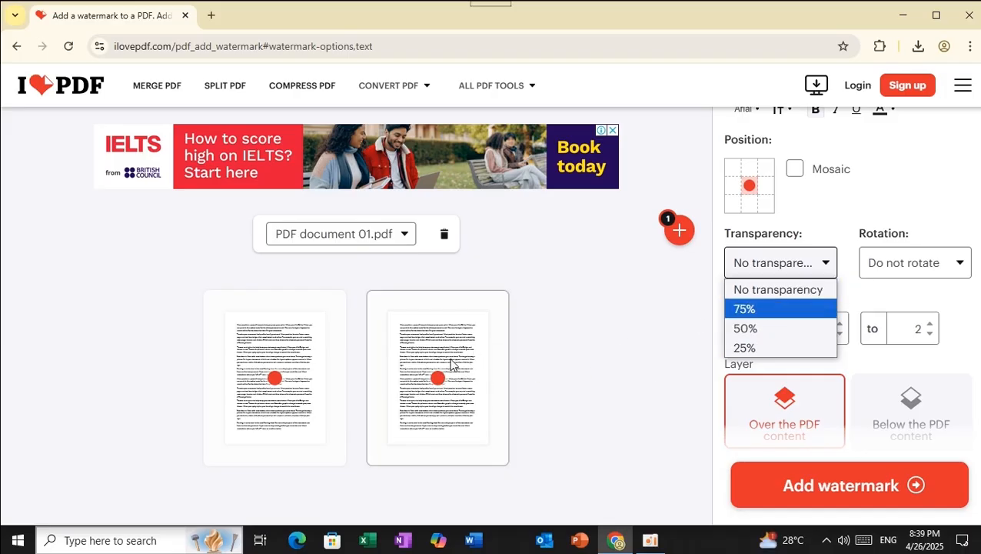
pyautogui.click(745, 348)
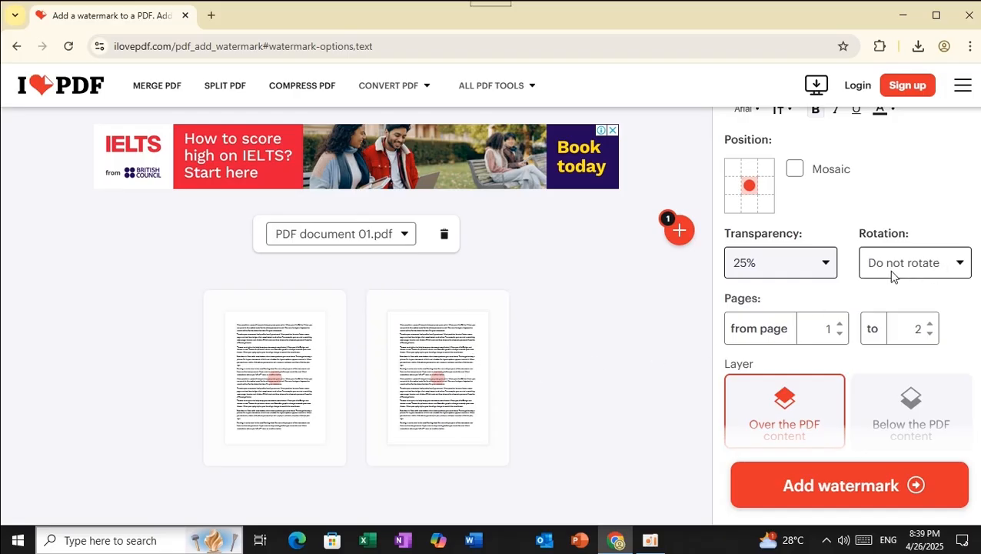
pyautogui.click(960, 265)
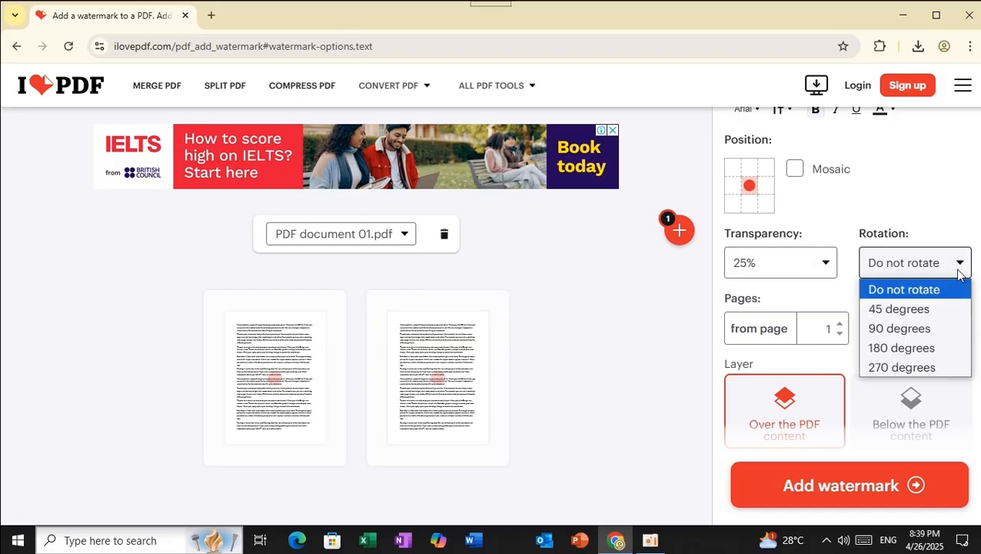
pyautogui.click(911, 311)
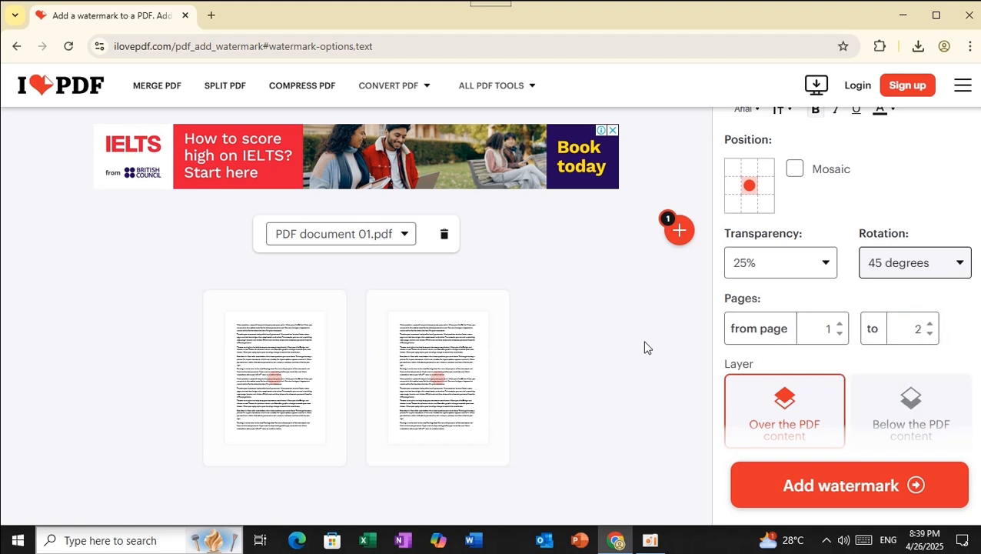
# Stamp the configured Company watermark onto the PDF
pyautogui.scroll(-1, 784, 367)
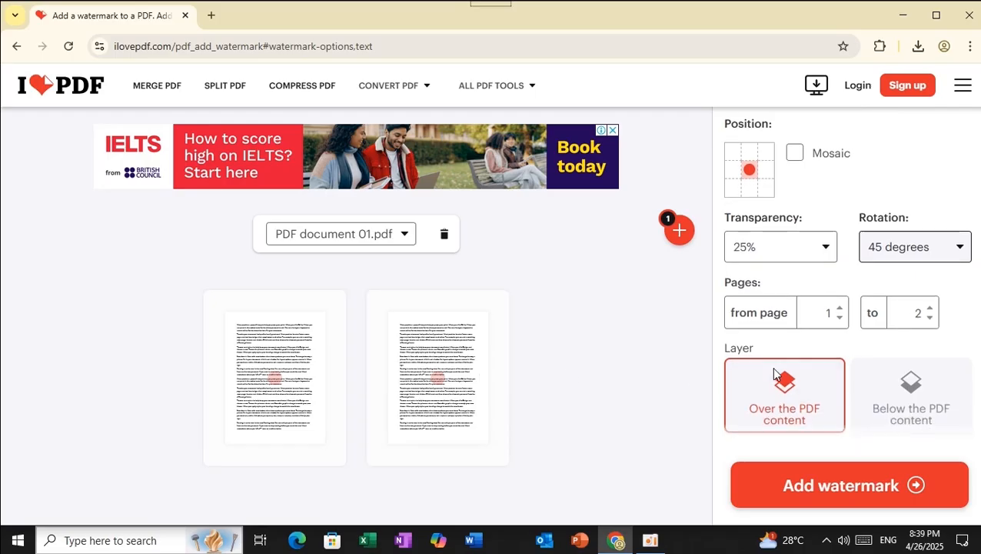
pyautogui.scroll(3, 783, 359)
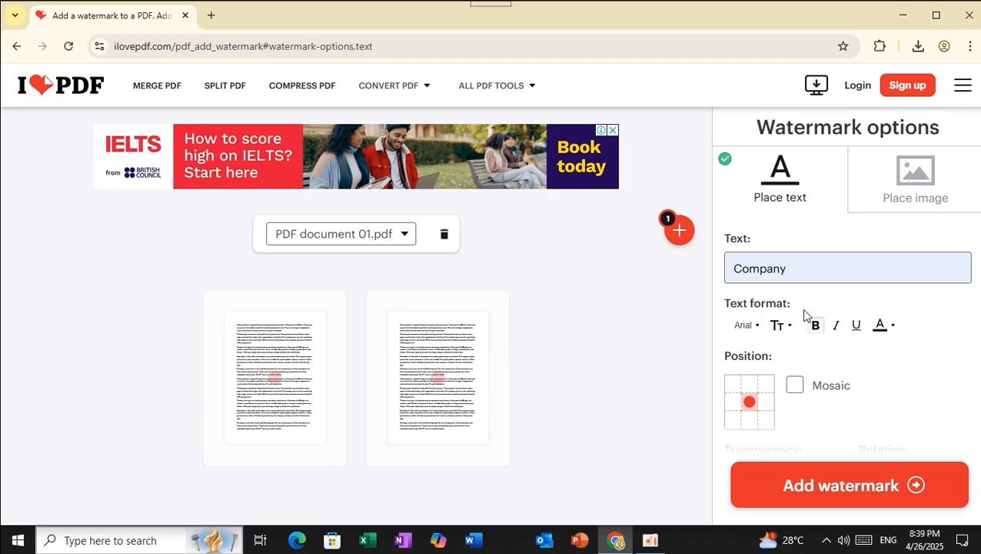
pyautogui.scroll(-3, 804, 315)
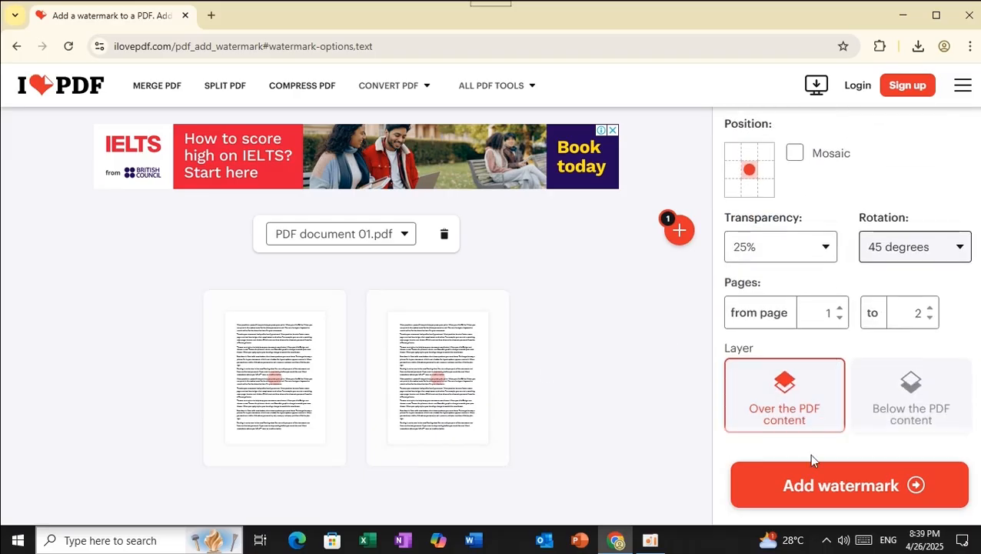
pyautogui.click(820, 496)
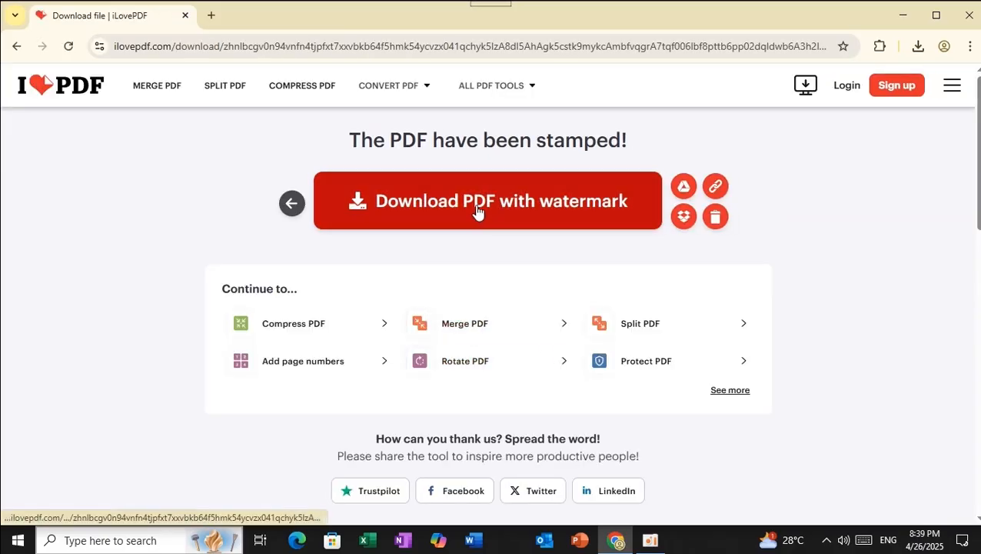
# Download PDF document 01_watermark.pdf and open it from the Downloads folder
pyautogui.click(477, 211)
pyautogui.click(918, 46)
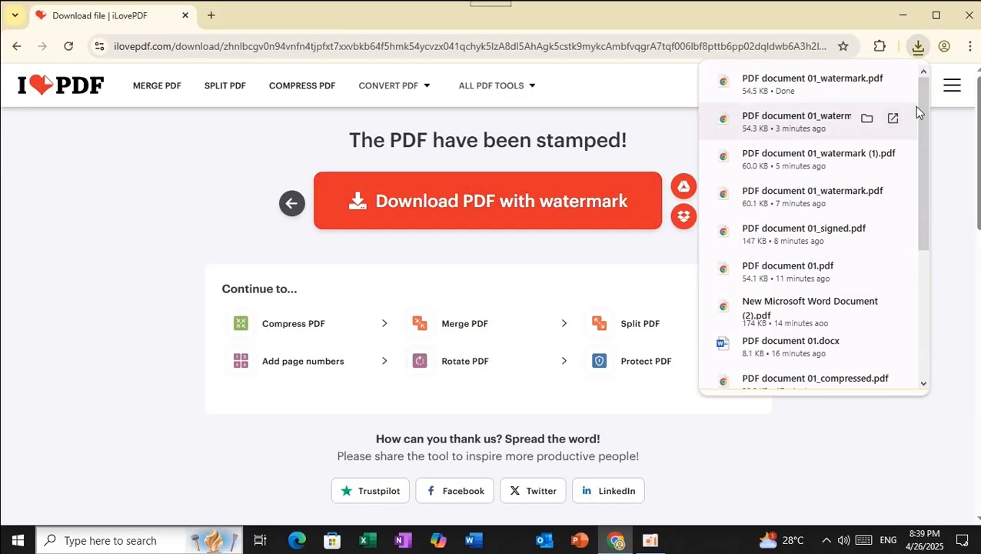
pyautogui.click(866, 82)
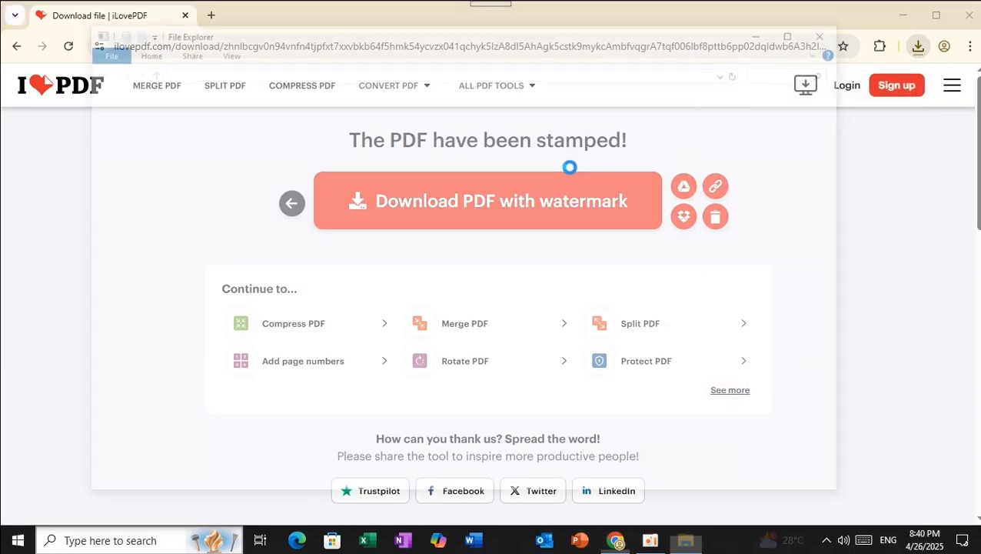
pyautogui.doubleClick(364, 136)
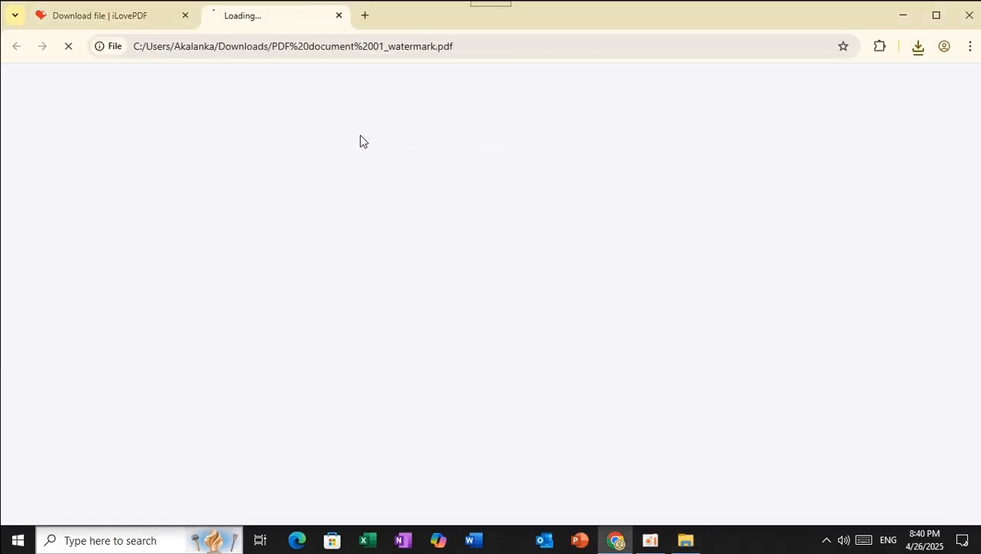
# Scroll both pages to check the diagonal Company watermark, then close the PDF tab
pyautogui.scroll(-3, 519, 285)
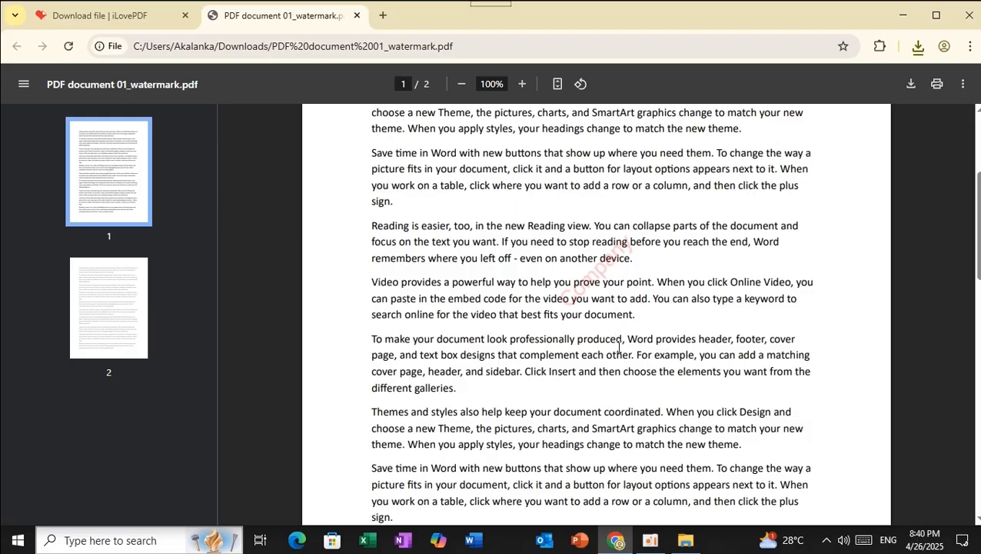
pyautogui.scroll(3, 619, 347)
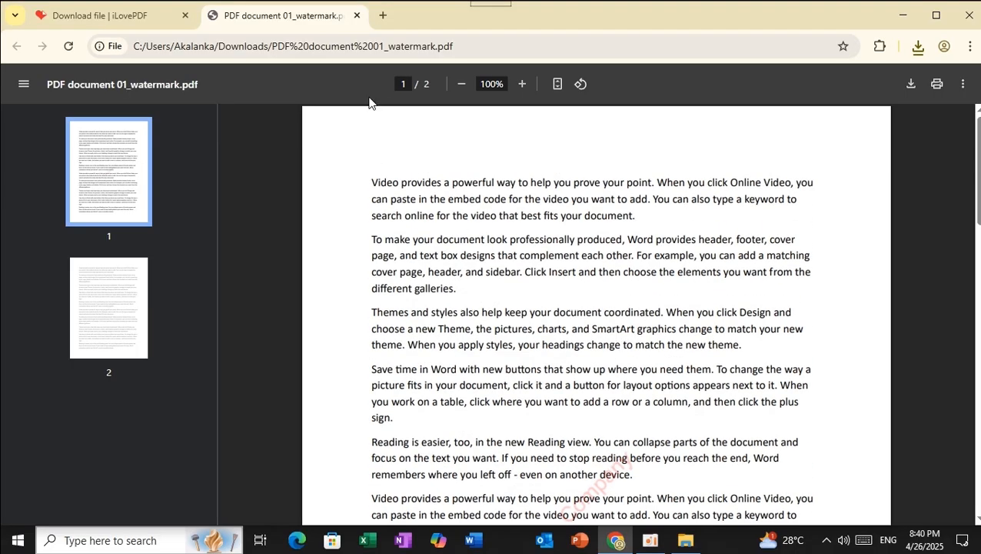
pyautogui.scroll(-2, 443, 248)
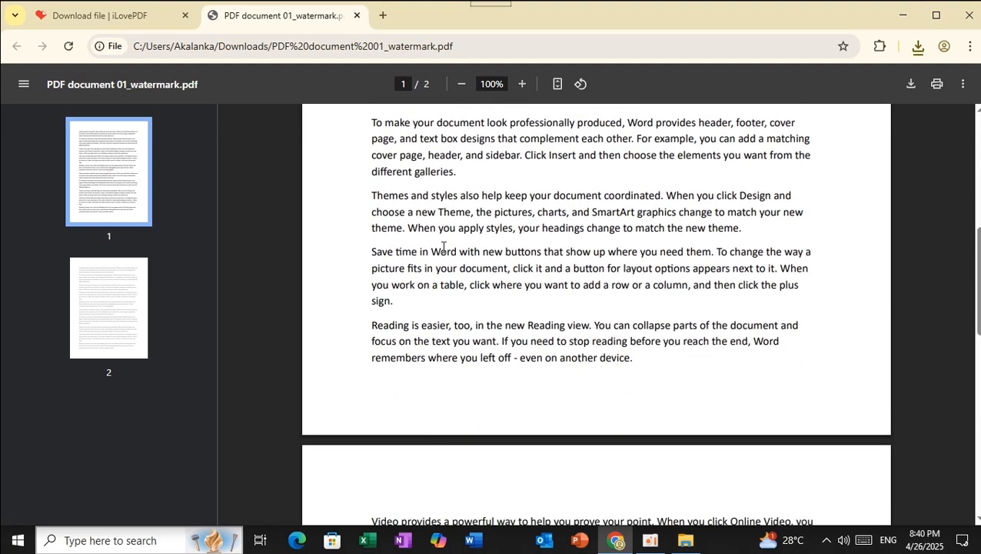
pyautogui.scroll(-6, 444, 248)
pyautogui.scroll(8, 444, 245)
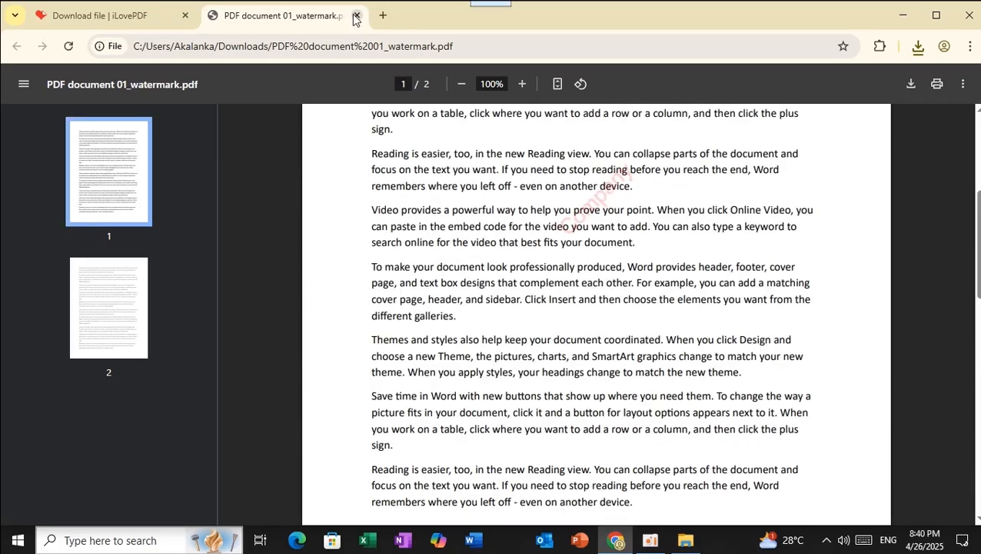
pyautogui.click(356, 17)
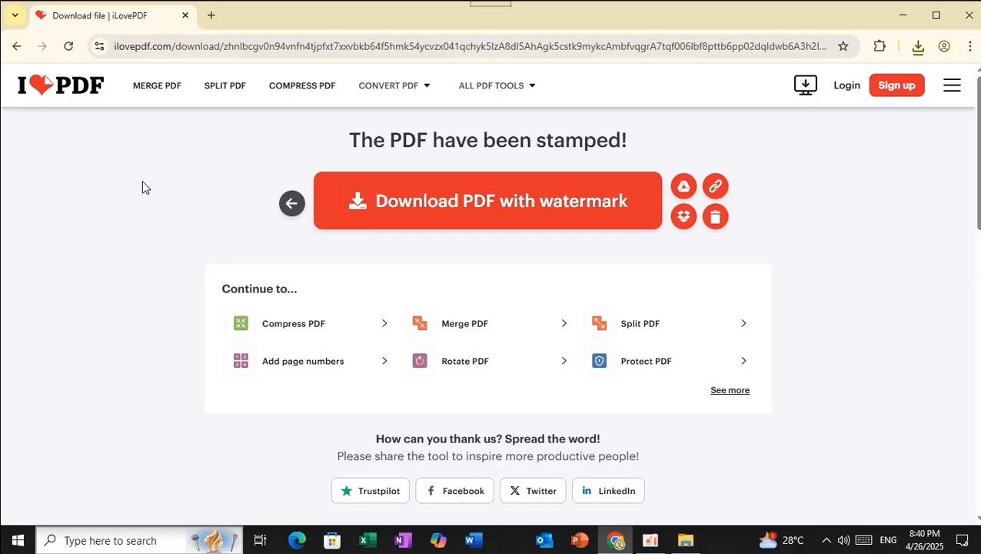
# Return to the iLovePDF home page and scroll the tools grid to Unlock PDF
pyautogui.click(75, 99)
pyautogui.scroll(-2, 622, 360)
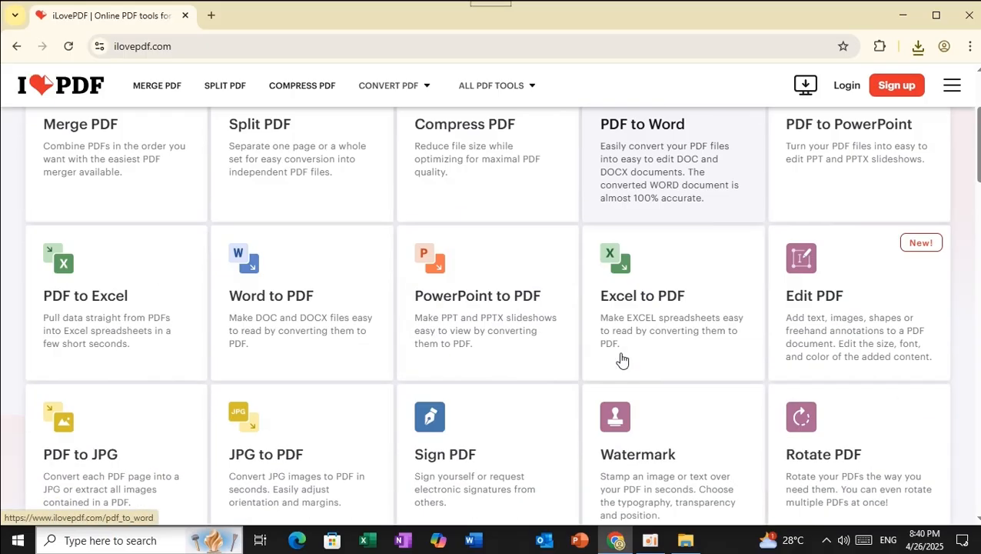
pyautogui.scroll(-1, 616, 359)
pyautogui.scroll(-1, 487, 362)
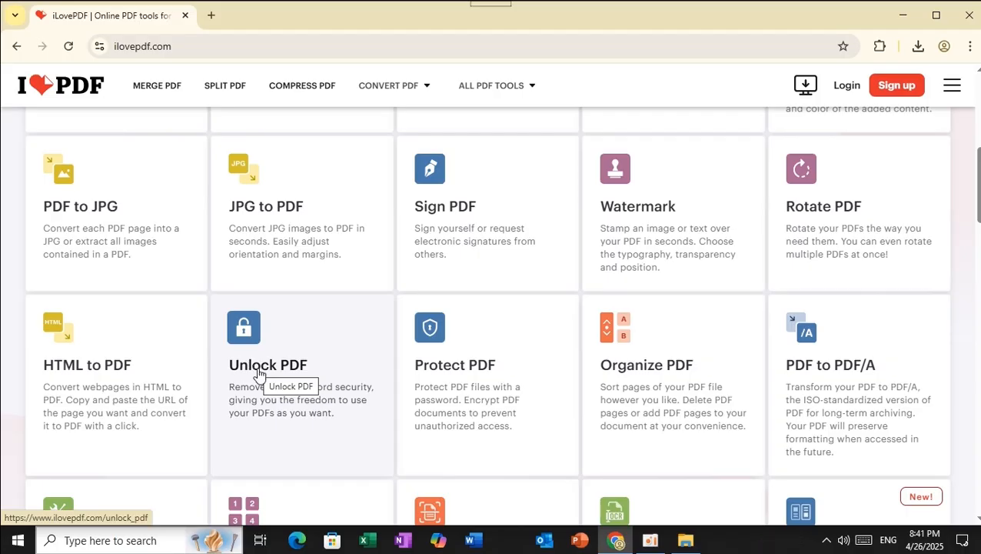
# Open Unlock PDF and choose PDF document 01_protected1234.pdf from the 10. Unlock PDF folder
pyautogui.click(248, 331)
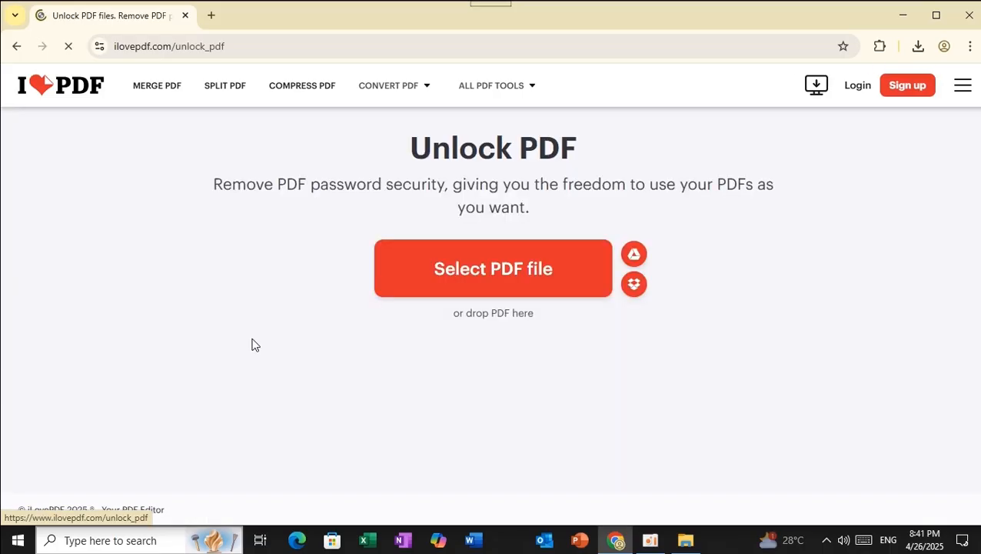
pyautogui.click(505, 279)
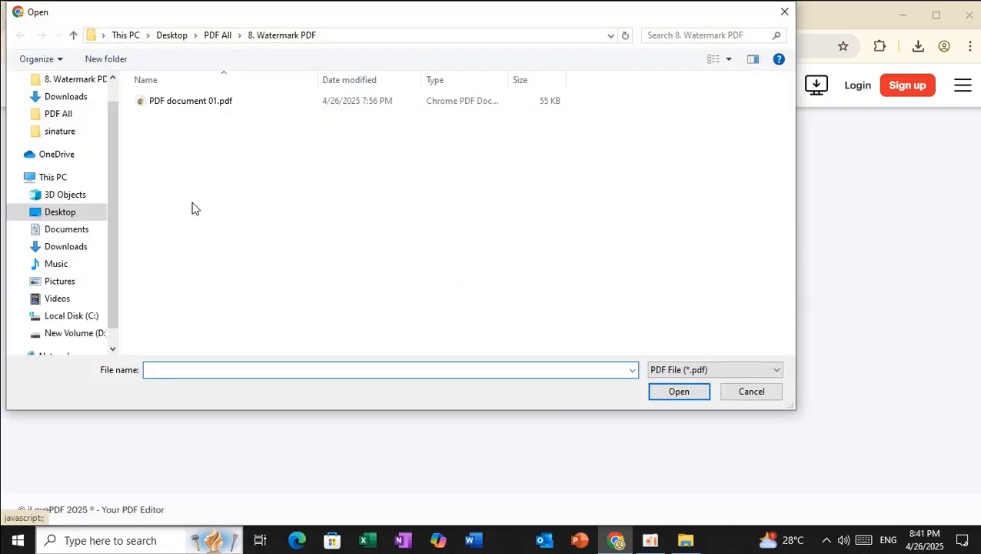
pyautogui.click(216, 35)
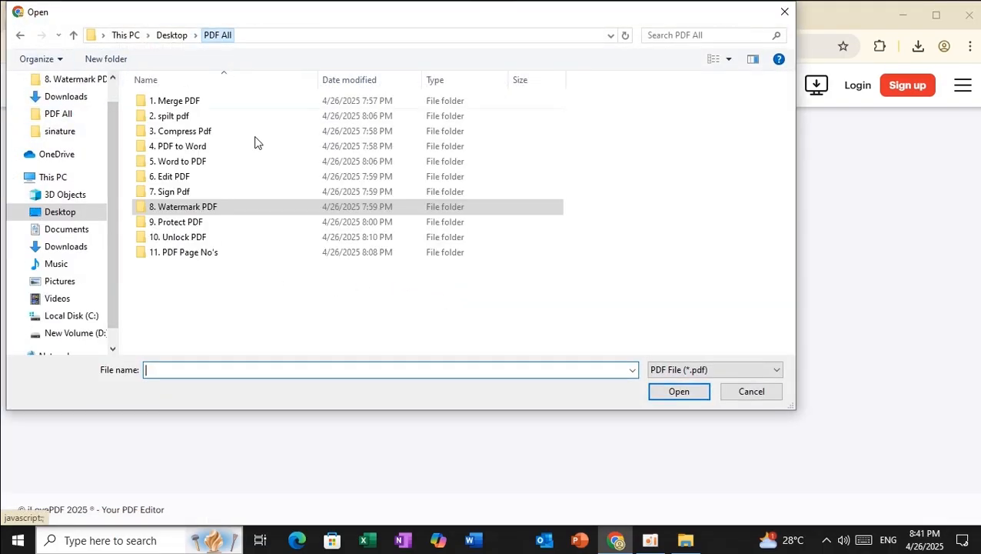
pyautogui.doubleClick(198, 241)
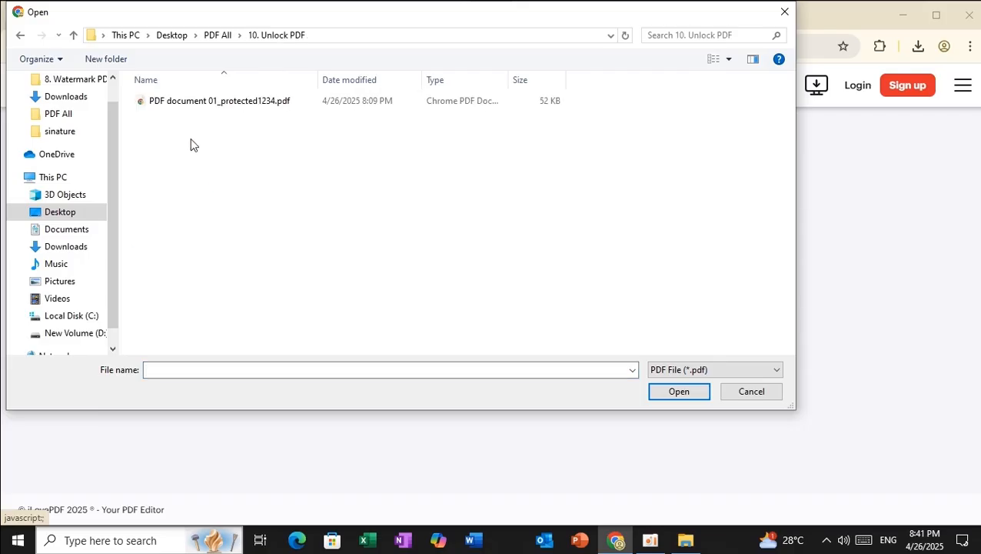
pyautogui.click(183, 105)
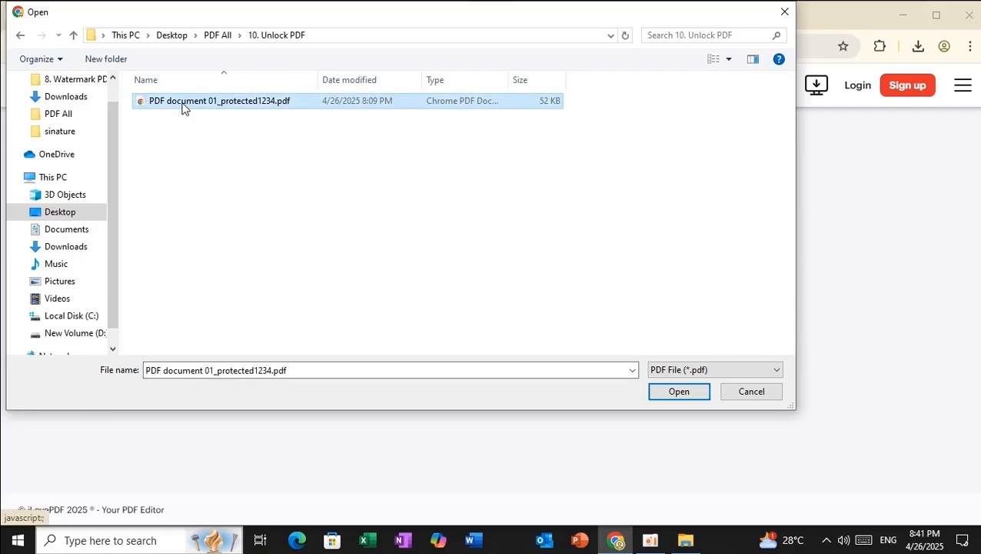
pyautogui.click(183, 105)
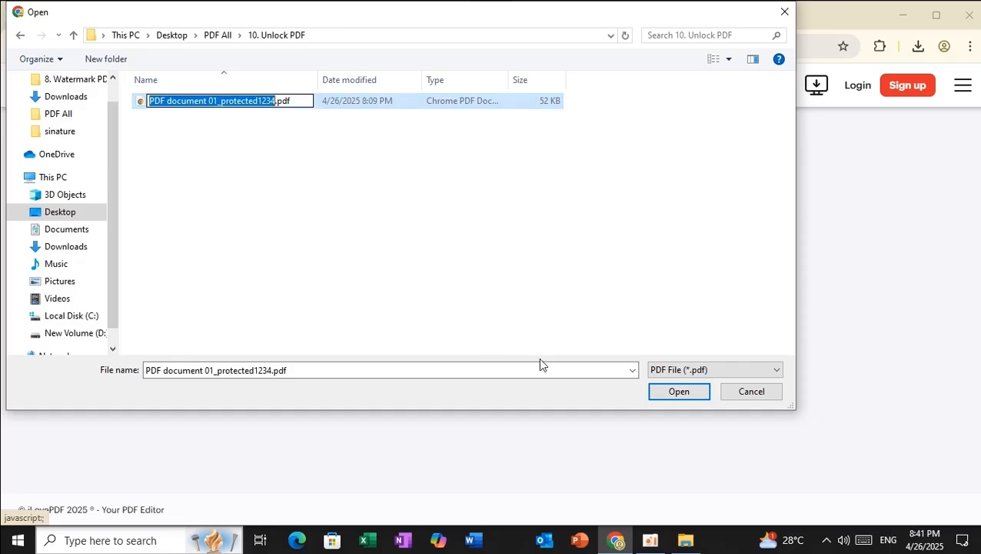
pyautogui.click(144, 105)
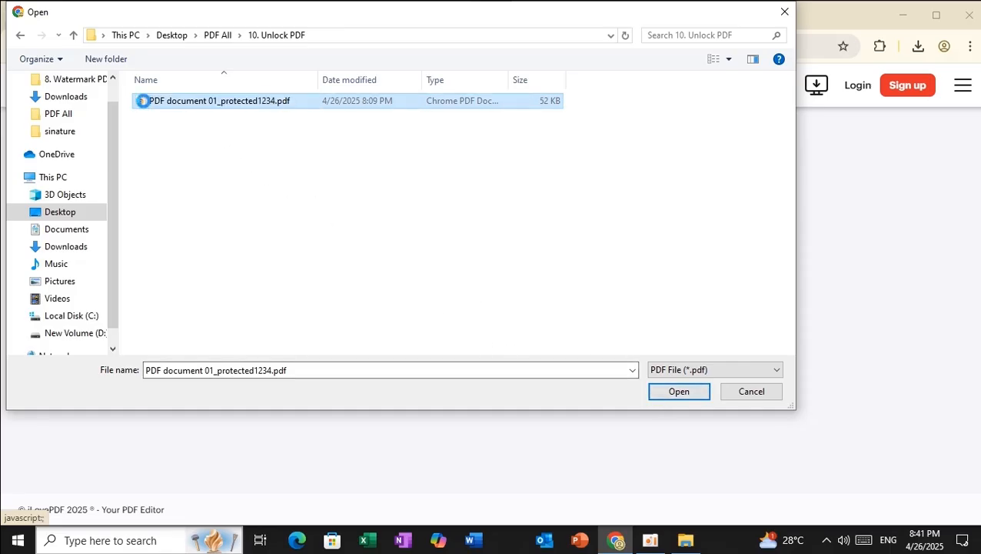
pyautogui.rightClick(144, 104)
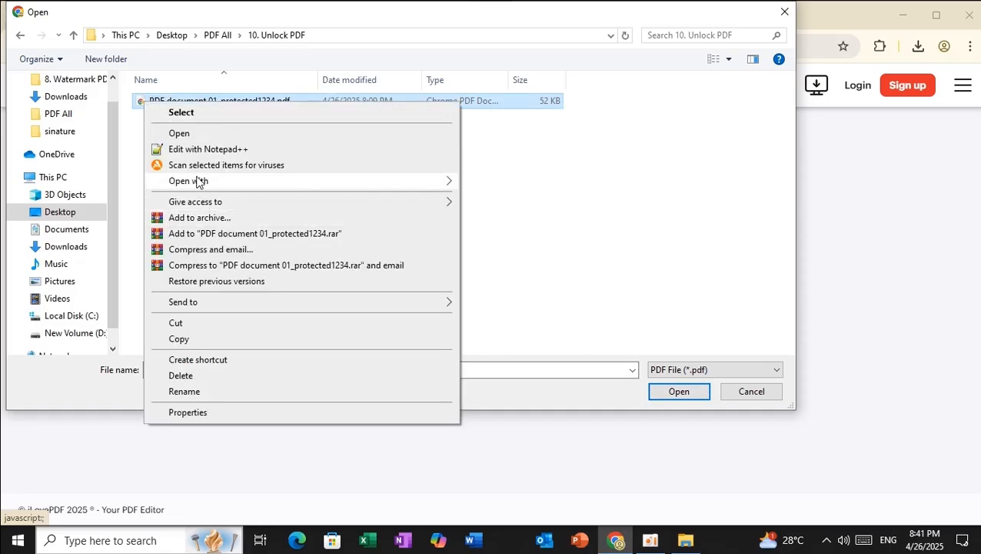
pyautogui.click(195, 137)
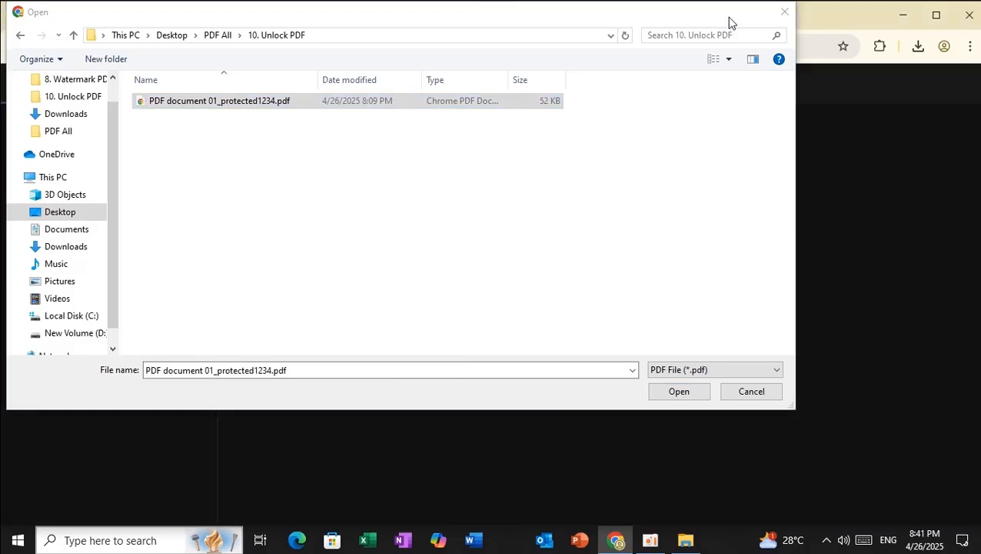
# Open PDF document 01_protected1234.pdf in Chrome, see its password prompt, and close it
pyautogui.moveTo(730, 22); pyautogui.dragTo(630, 412)
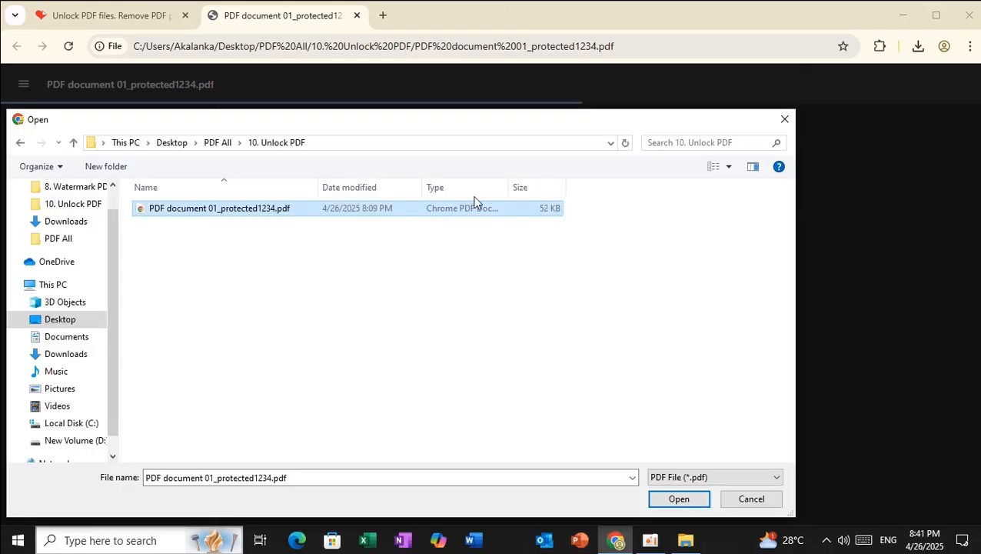
pyautogui.moveTo(598, 125); pyautogui.dragTo(618, 34)
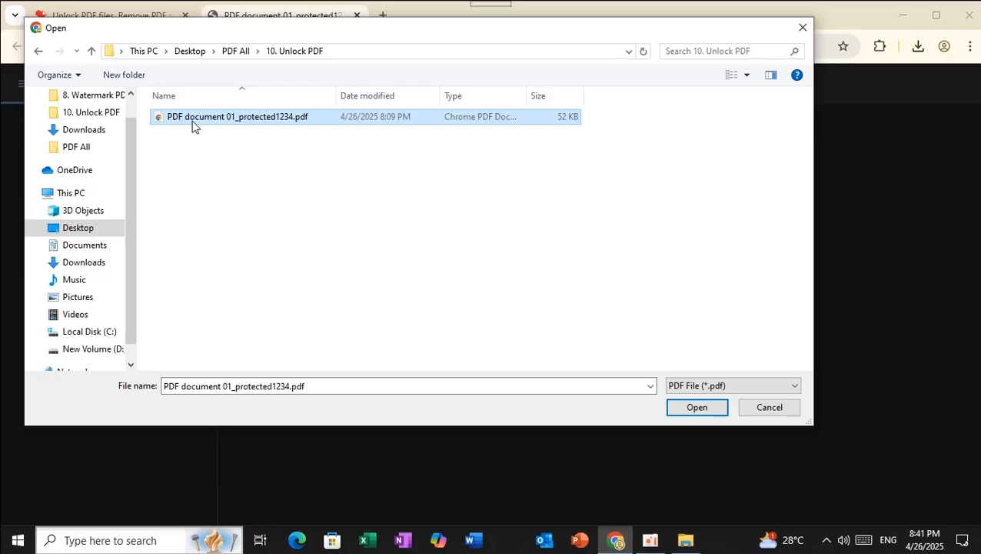
pyautogui.click(235, 119)
pyautogui.click(687, 409)
pyautogui.click(682, 407)
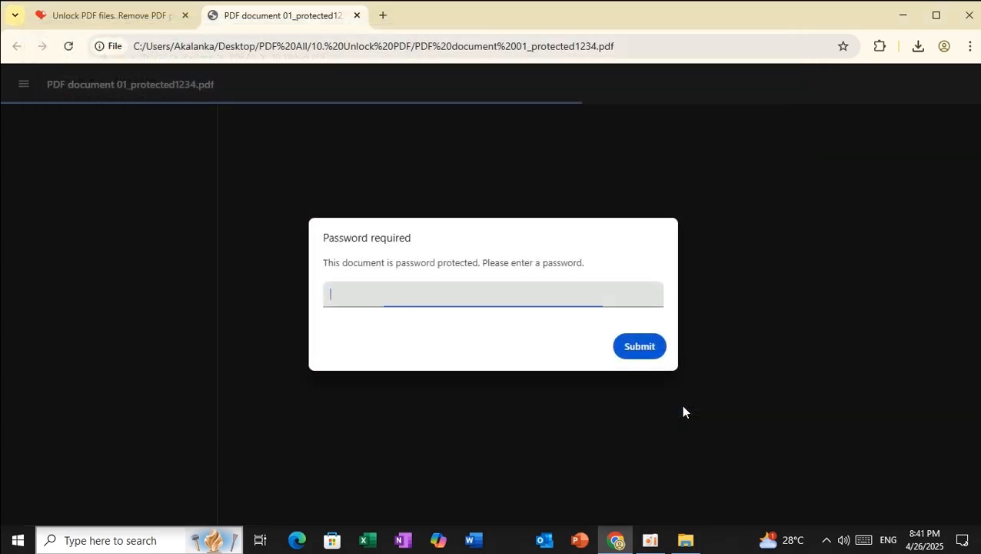
pyautogui.click(357, 16)
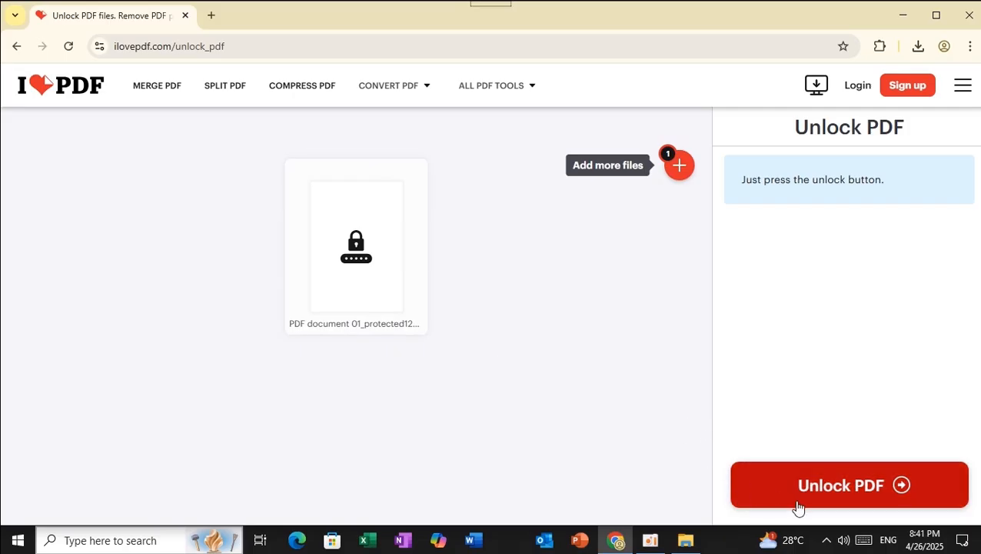
# Unlock the file, verify PDF document 01_protected1234_unlocked.pdf opens without a password, then close it
pyautogui.click(854, 497)
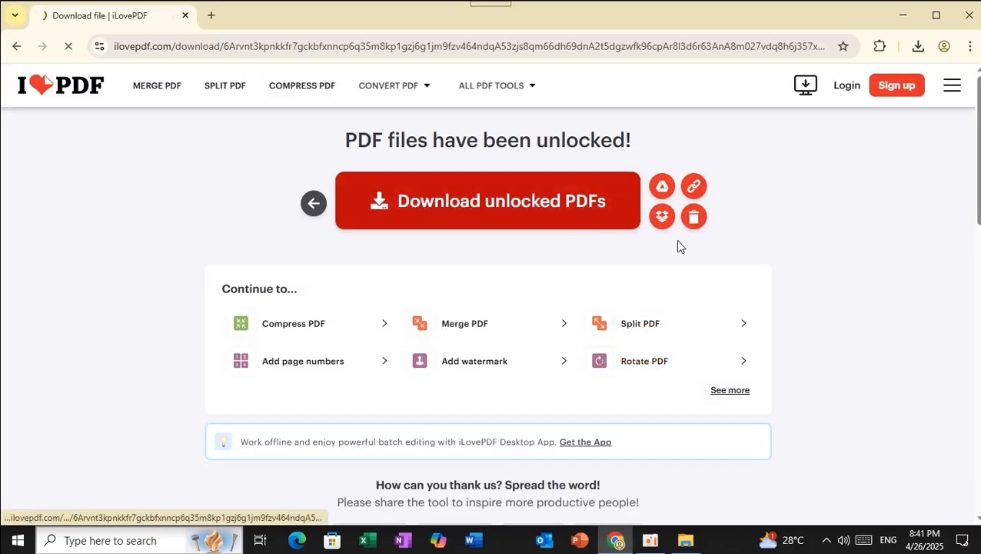
pyautogui.click(918, 46)
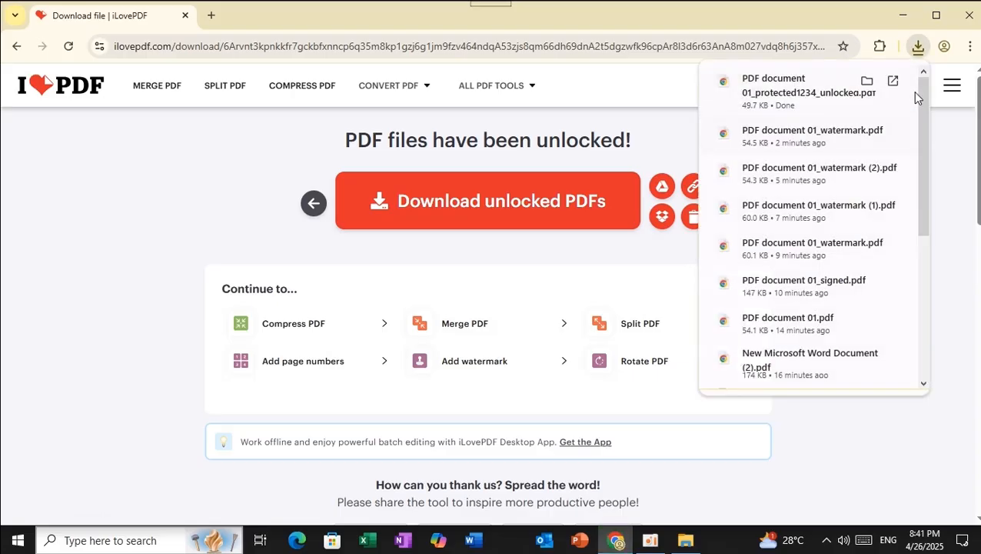
pyautogui.click(867, 81)
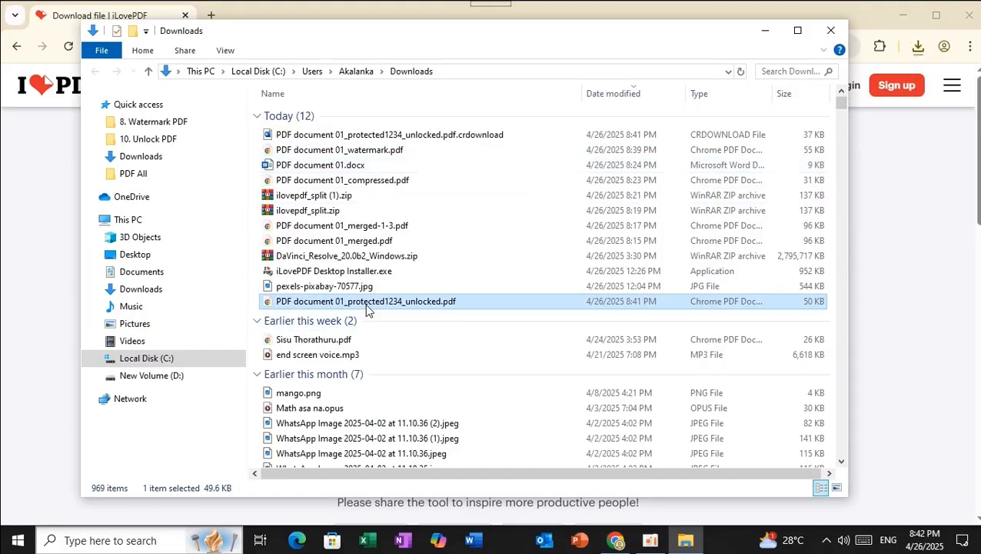
pyautogui.doubleClick(368, 304)
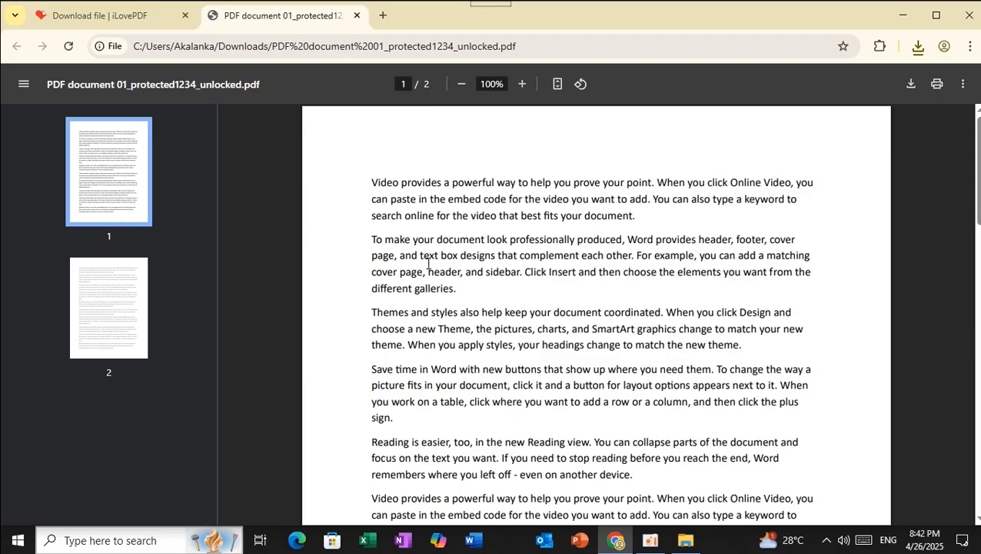
pyautogui.click(357, 16)
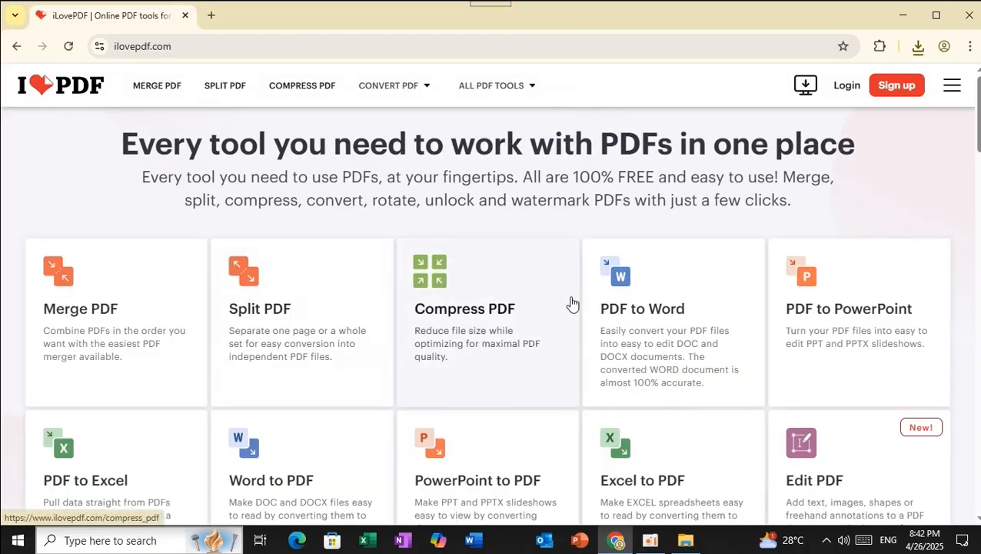
# Open Protect PDF and upload PDF document 01.pdf from PDF All > 9. Protect PDF
pyautogui.scroll(-4, 569, 301)
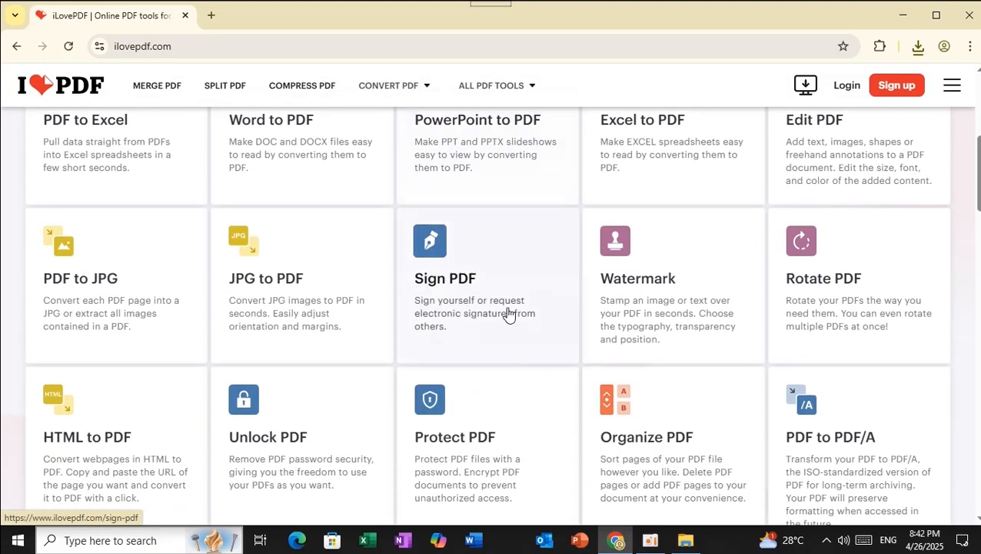
pyautogui.scroll(-3, 560, 370)
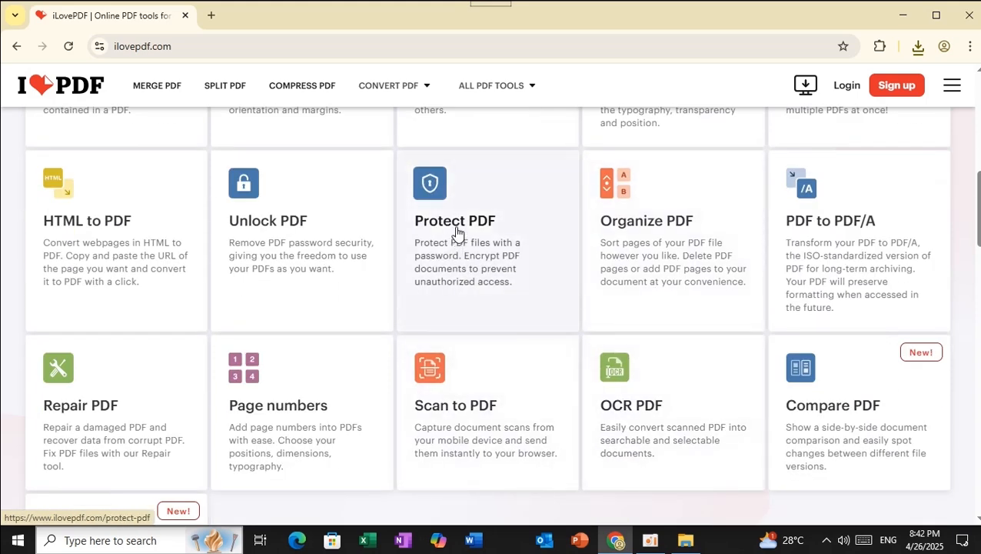
pyautogui.click(430, 189)
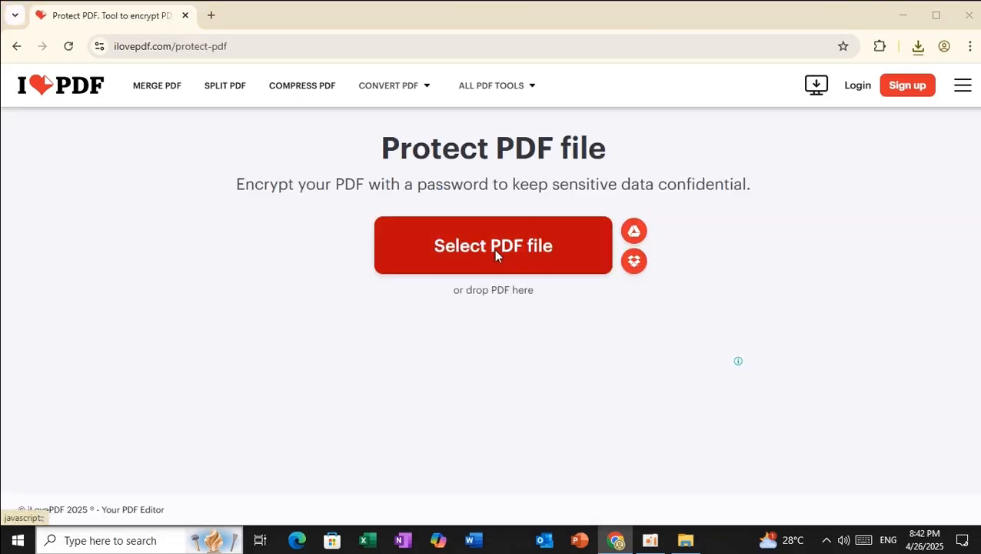
pyautogui.click(493, 250)
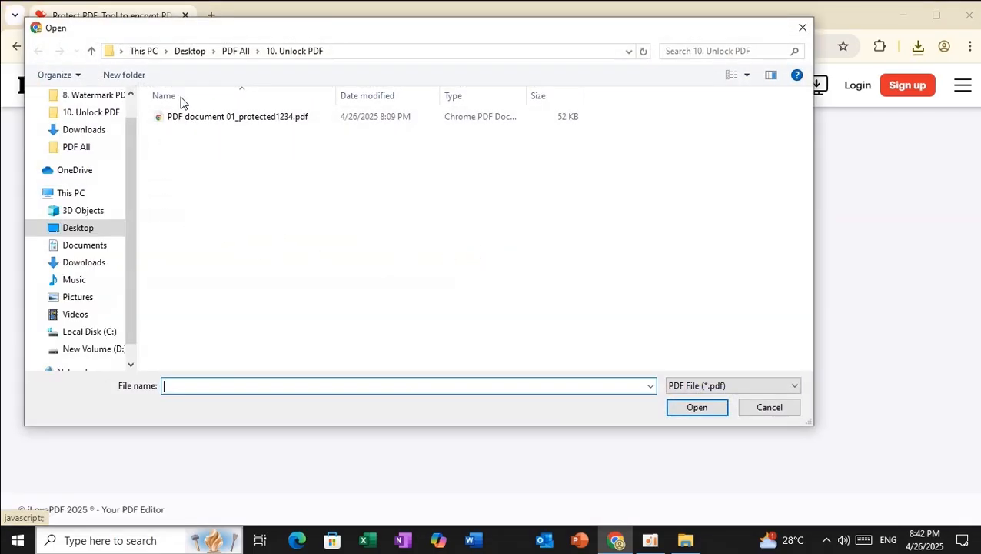
pyautogui.click(241, 57)
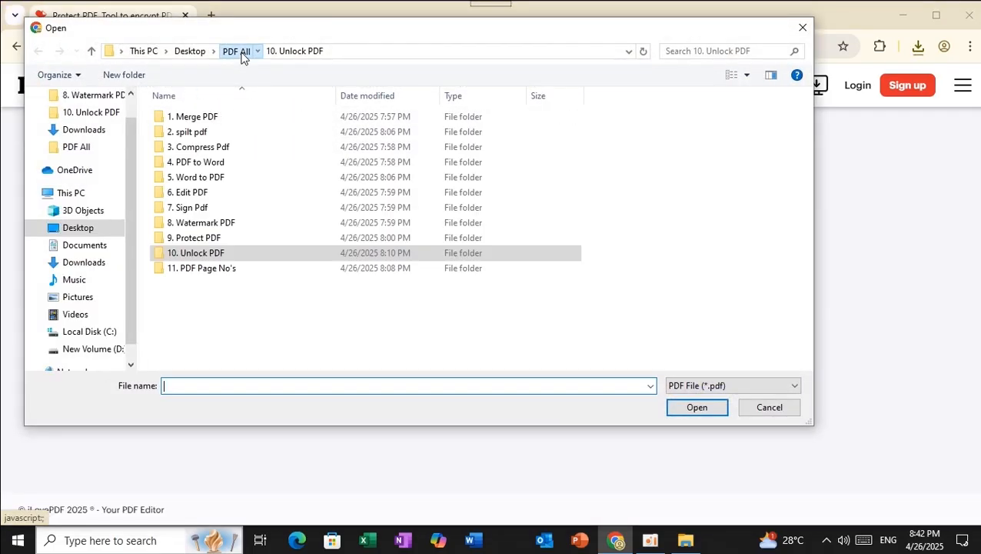
pyautogui.doubleClick(205, 239)
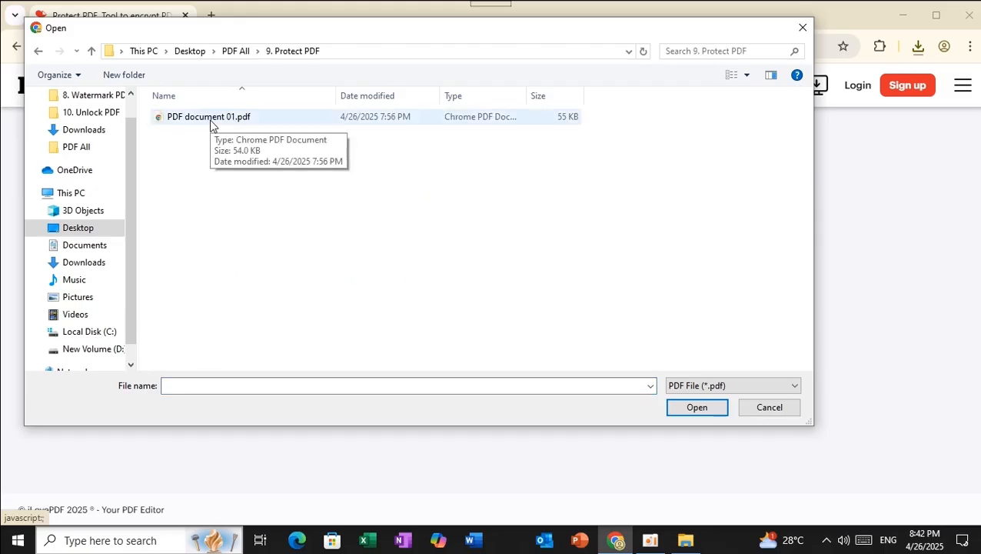
pyautogui.click(206, 120)
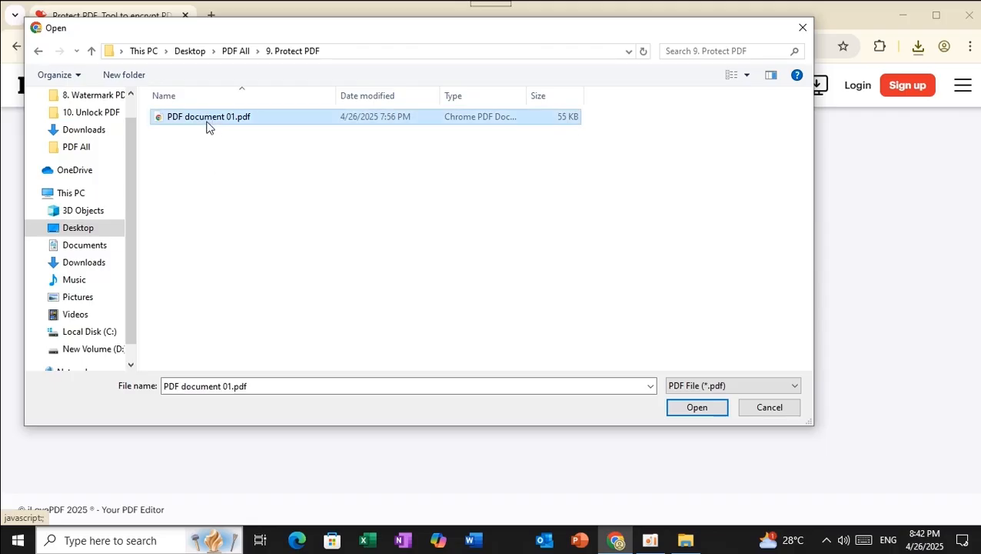
pyautogui.click(706, 407)
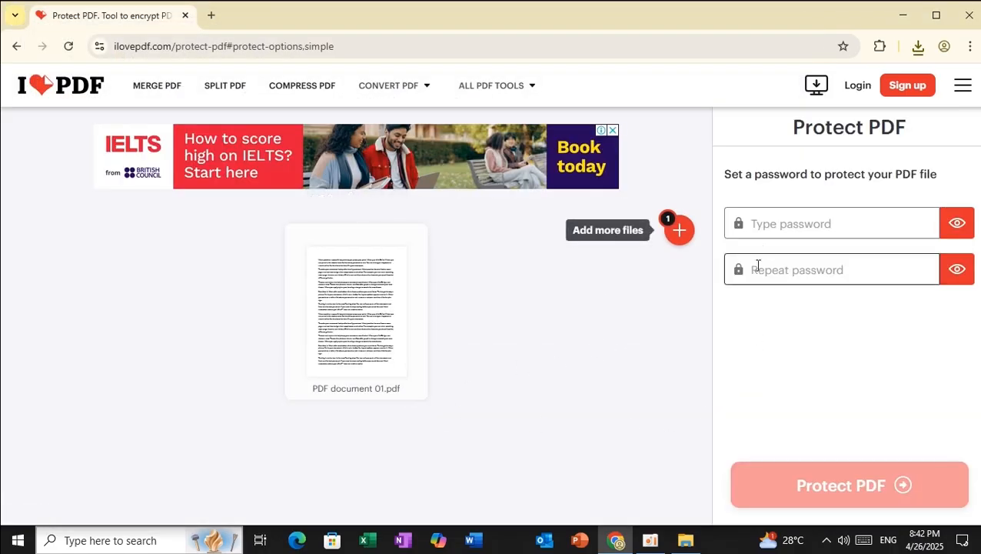
# Protect PDF document 01.pdf with a password entered in both password fields
pyautogui.click(771, 226)
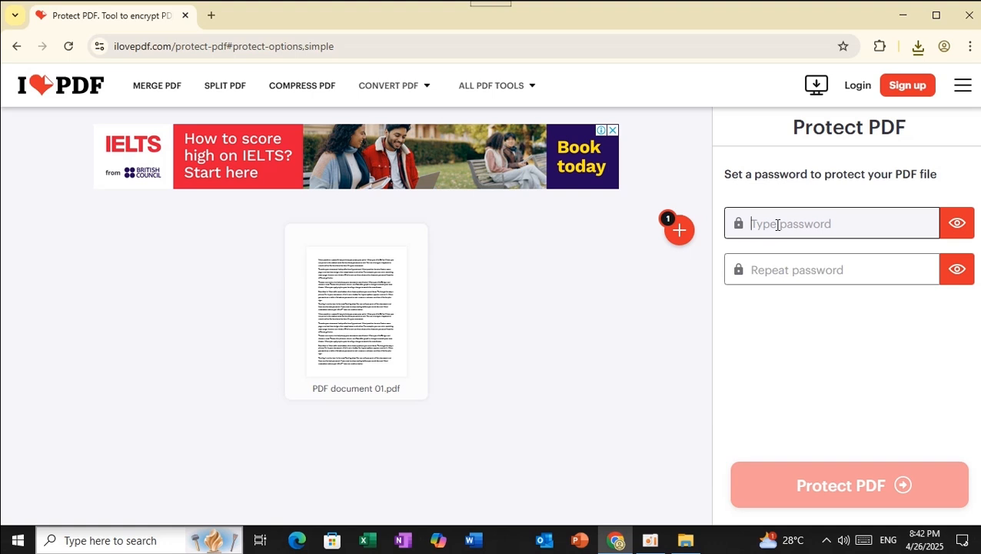
pyautogui.write('12')
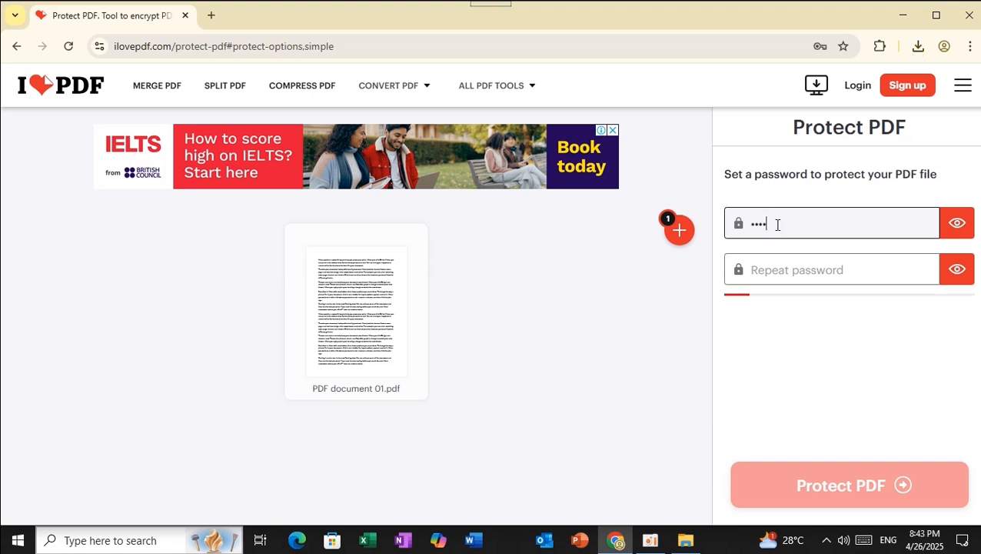
pyautogui.click(760, 275)
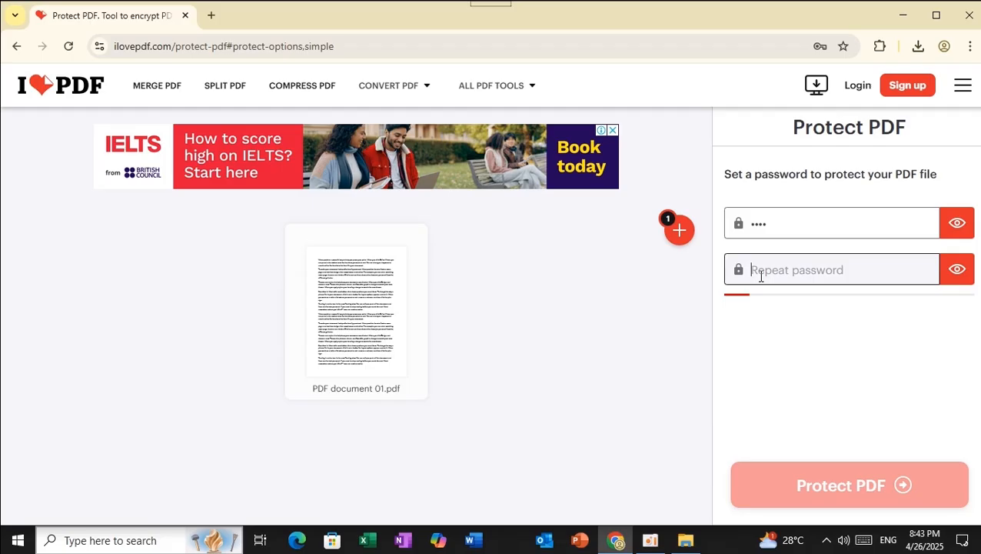
pyautogui.write('12')
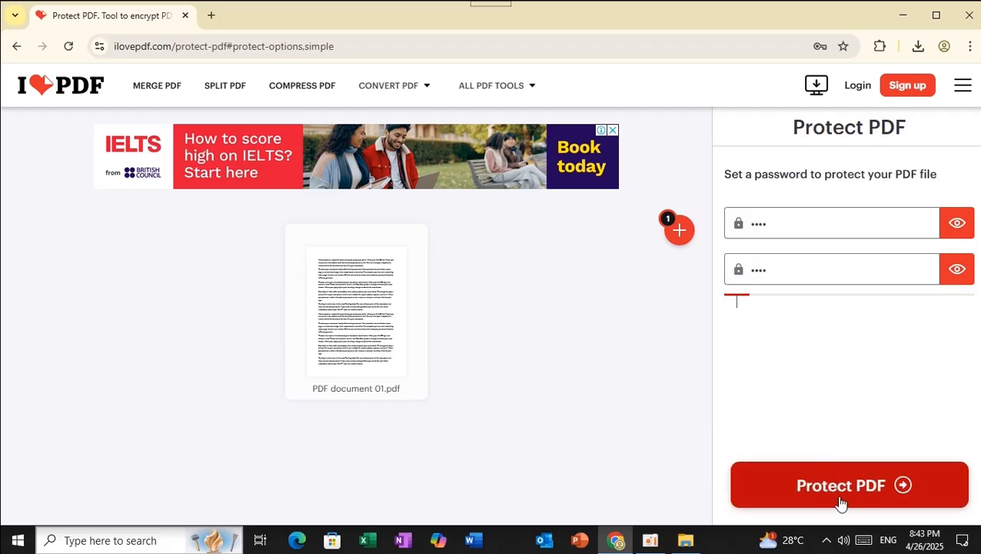
pyautogui.click(844, 496)
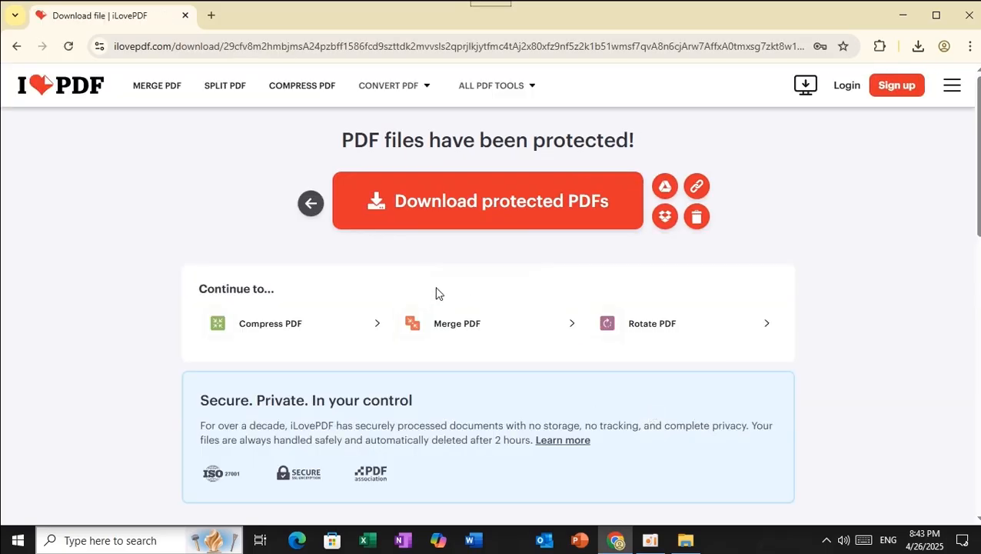
# Download the protected PDF and open PDF document 01_protected.pdf from its folder
pyautogui.click(452, 204)
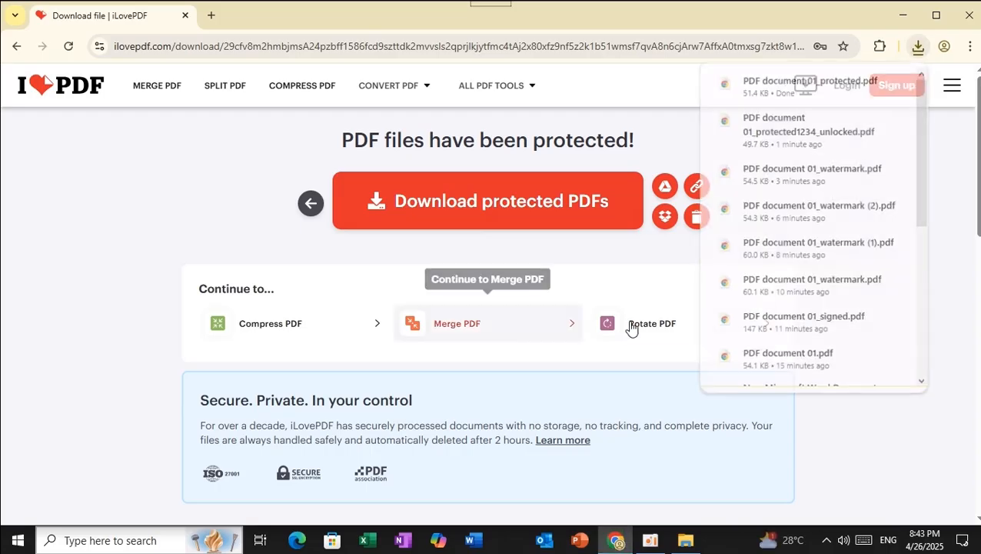
pyautogui.click(869, 83)
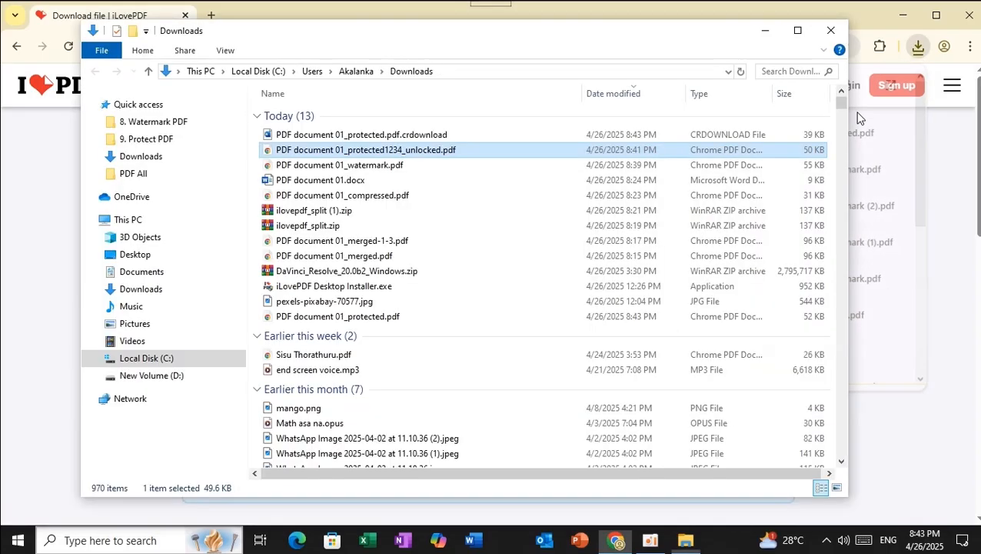
pyautogui.doubleClick(328, 321)
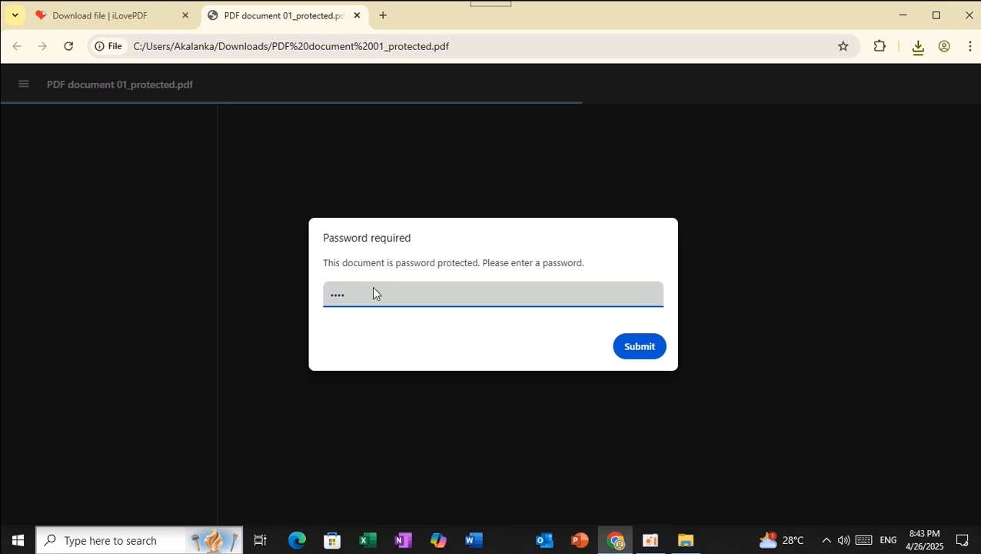
# Submit the password to view the protected PDF, then close its tab
pyautogui.click(616, 345)
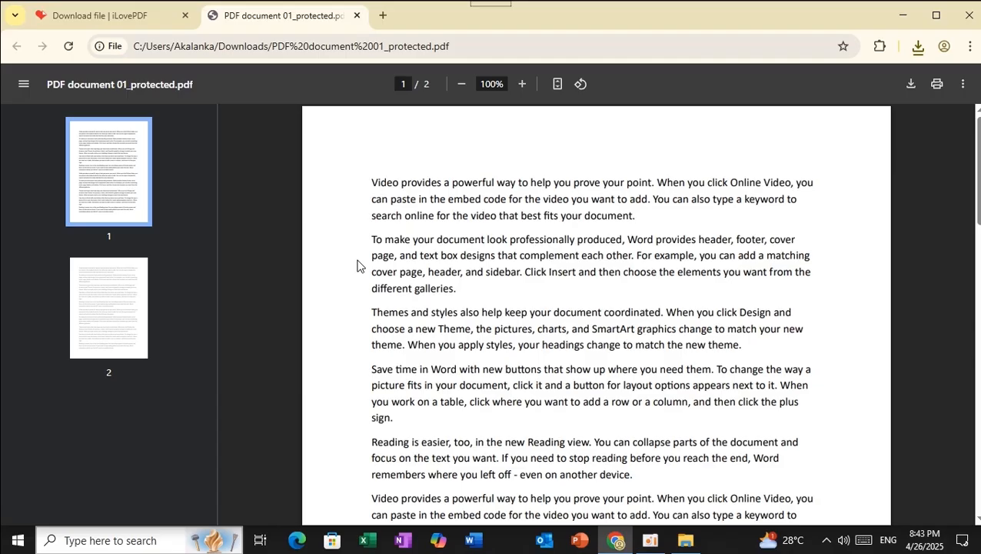
pyautogui.click(356, 16)
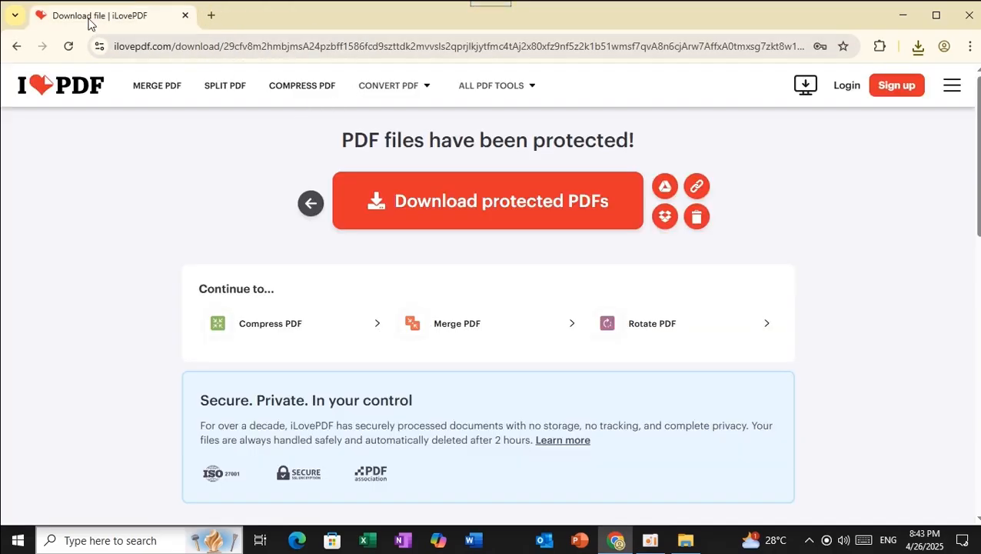
# Go to the iLovePDF home page, choose Page numbers, and start selecting a PDF file
pyautogui.click(54, 90)
pyautogui.scroll(-5, 529, 303)
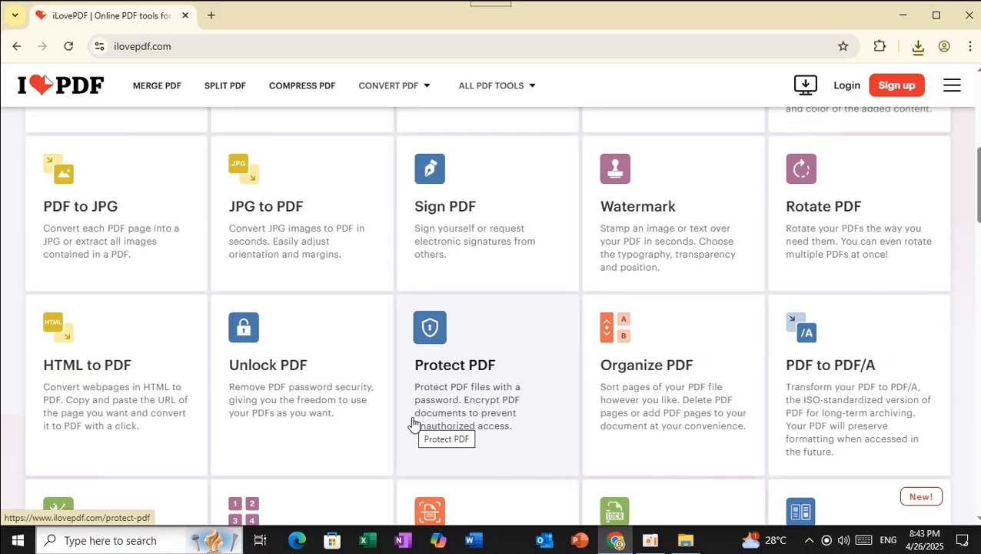
pyautogui.scroll(-3, 526, 390)
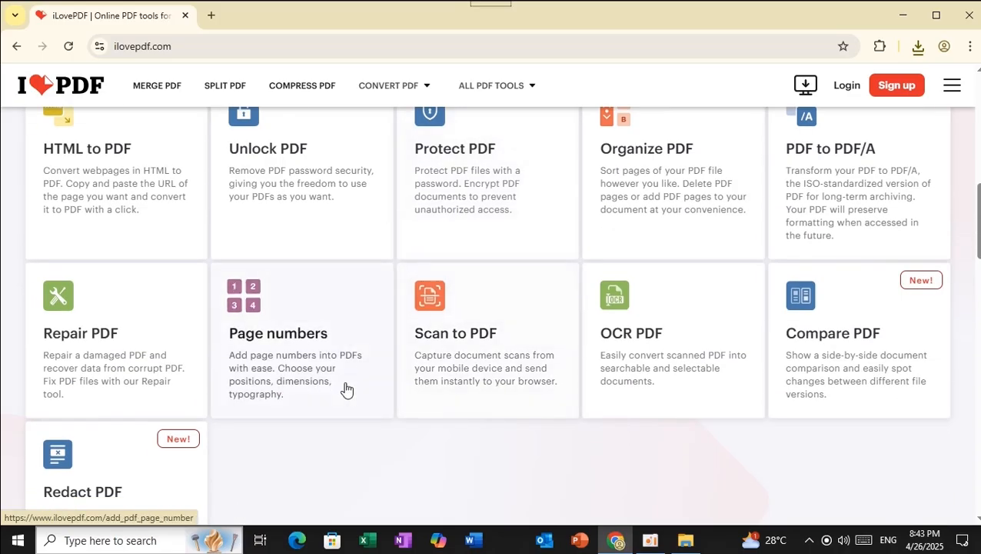
pyautogui.click(269, 310)
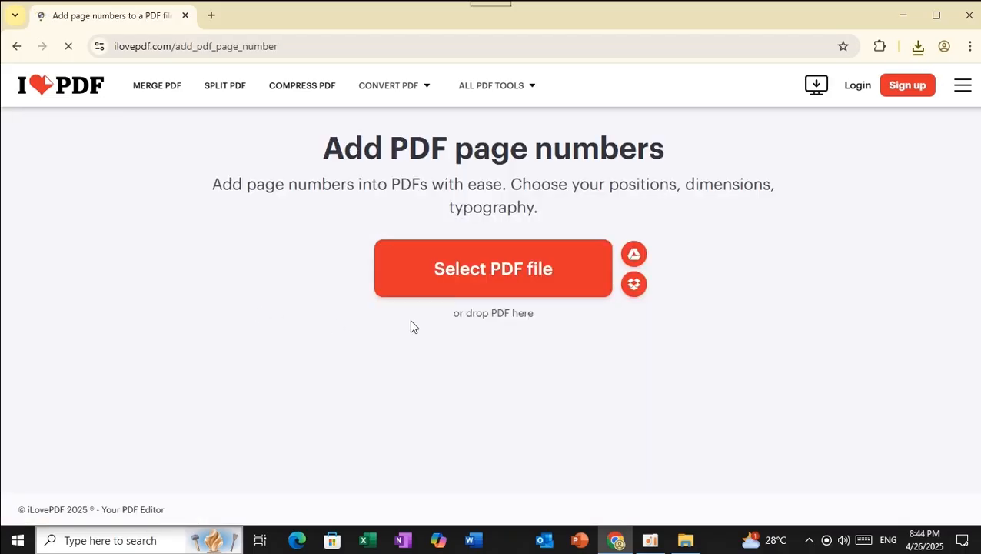
pyautogui.click(466, 283)
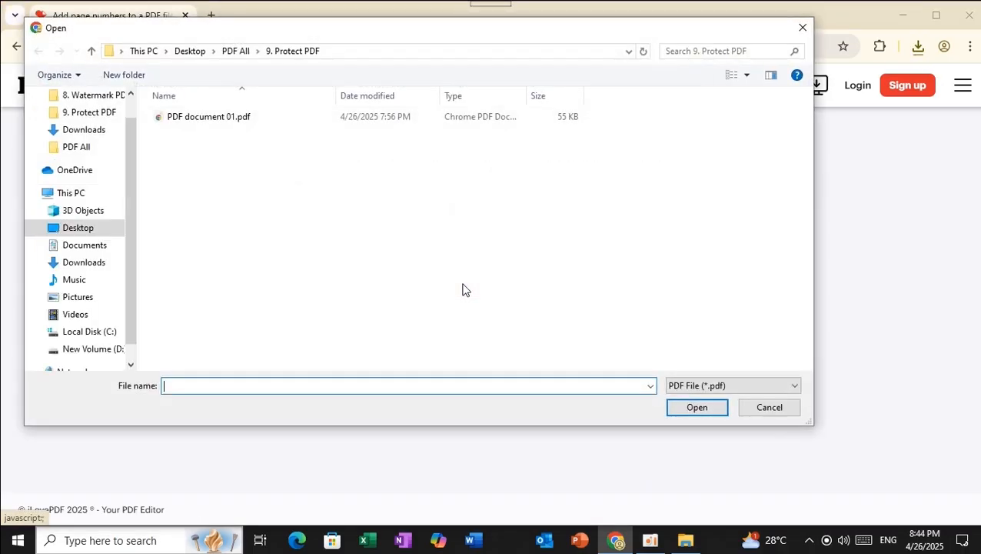
# Upload Page No's.pdf from PDF All > 11. PDF Page No's
pyautogui.click(235, 51)
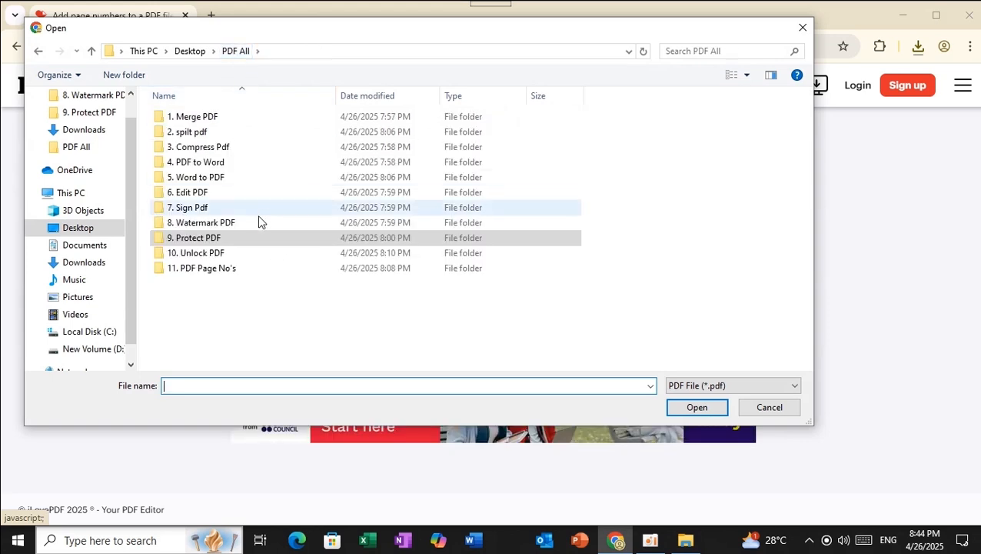
pyautogui.doubleClick(213, 271)
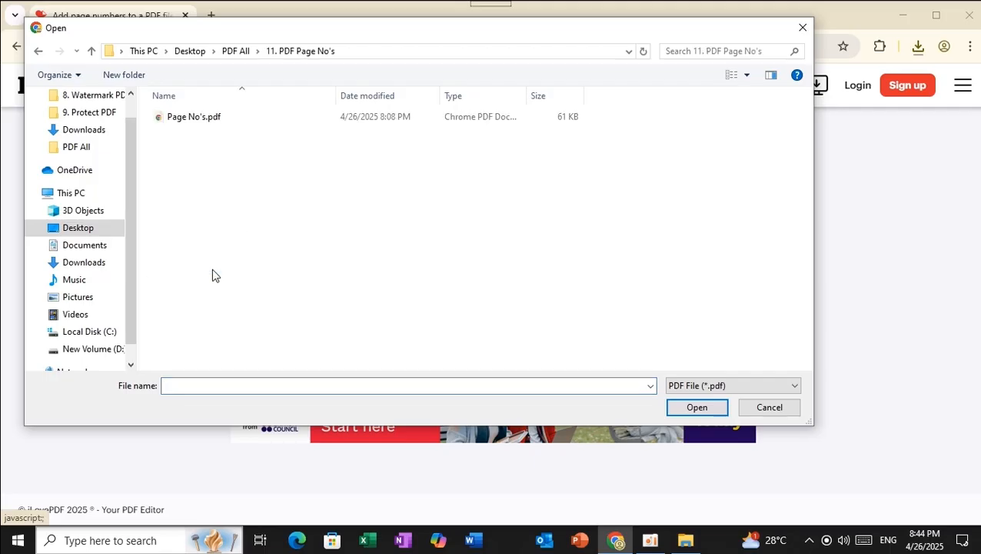
pyautogui.click(185, 126)
pyautogui.click(695, 409)
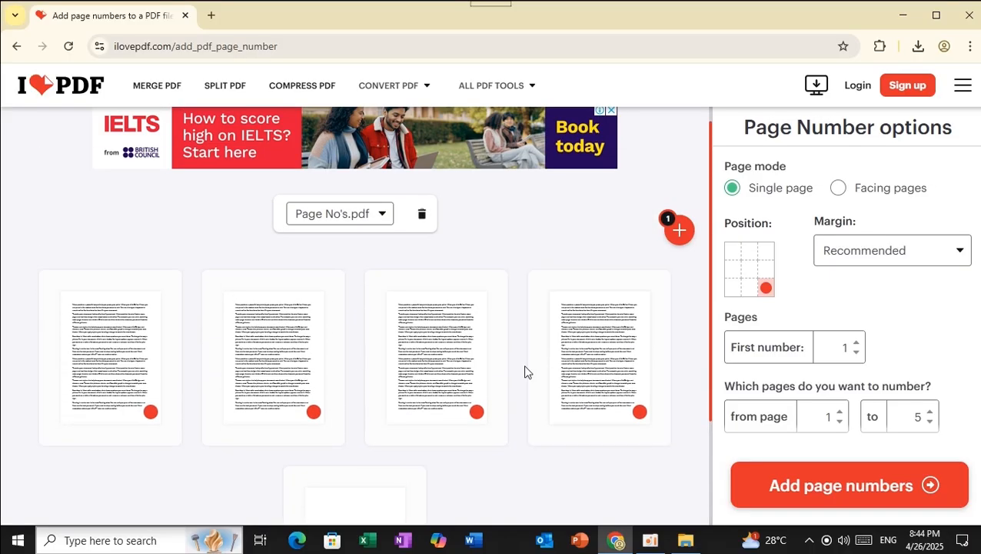
# Number the pages at the bottom centre with 'Insert only page number' text and apply
pyautogui.scroll(-3, 576, 372)
pyautogui.scroll(1, 632, 343)
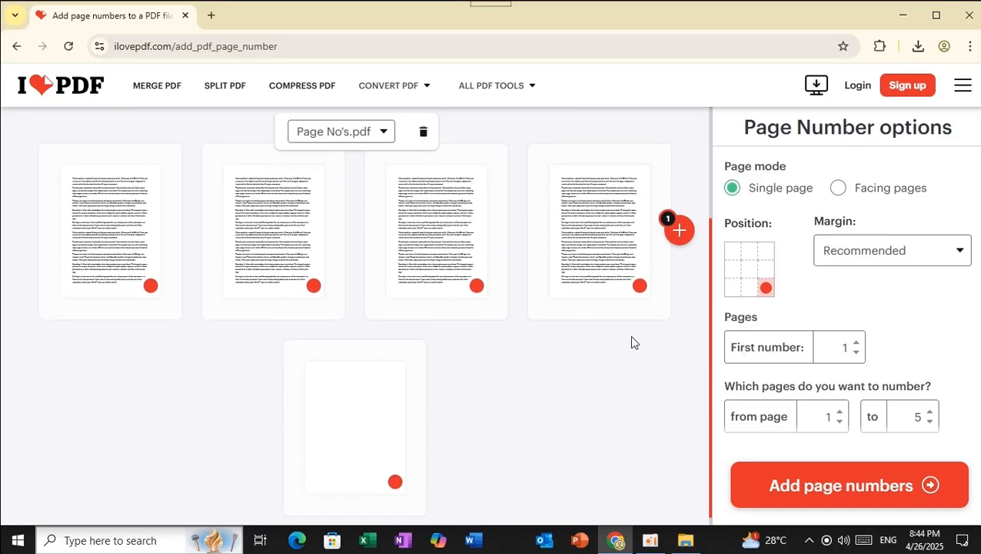
pyautogui.click(752, 292)
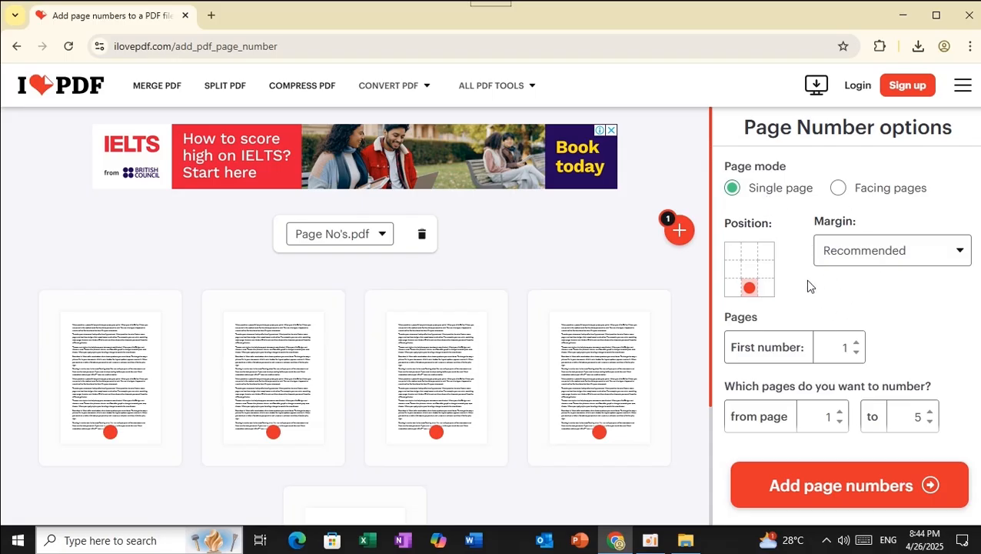
pyautogui.scroll(-1, 805, 279)
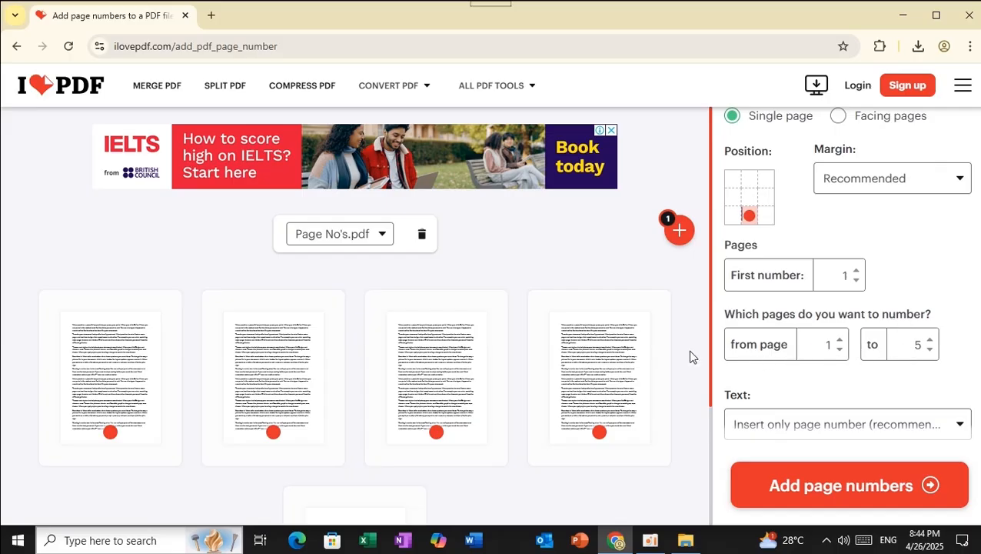
pyautogui.scroll(-2, 538, 369)
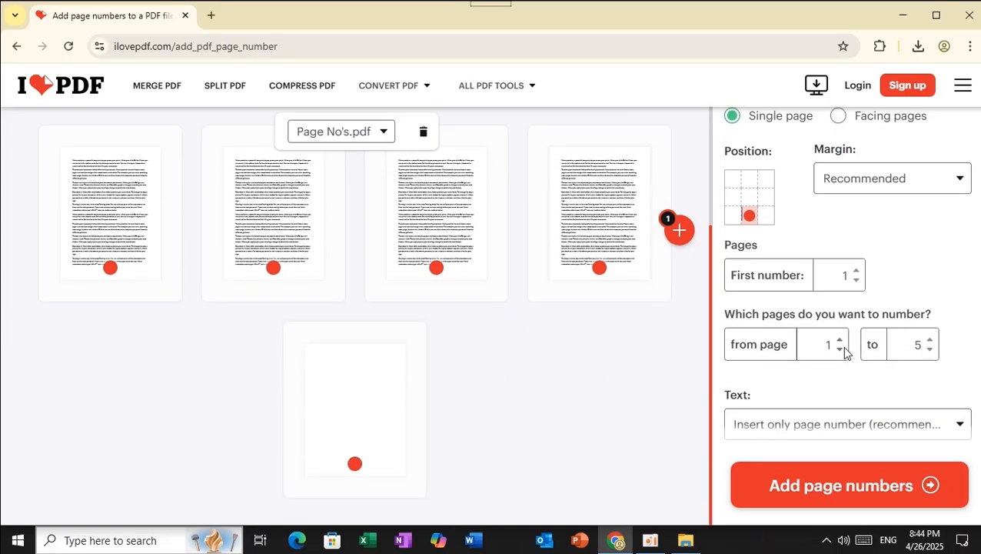
pyautogui.scroll(-1, 845, 351)
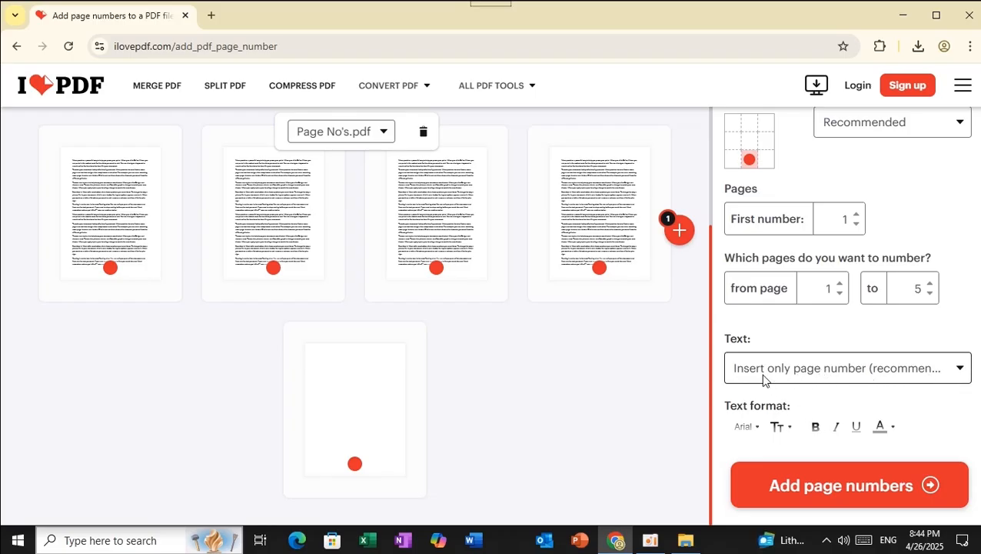
pyautogui.click(960, 373)
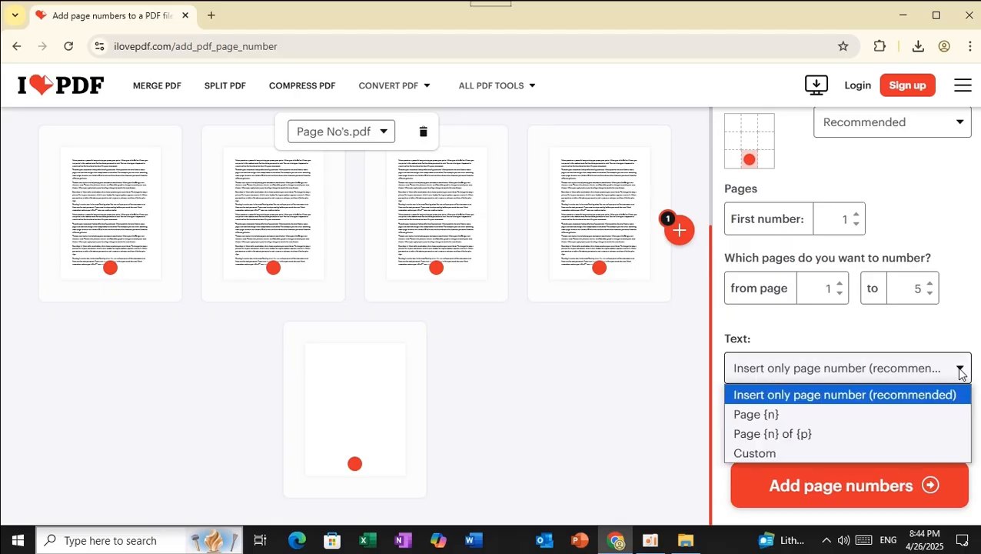
pyautogui.click(959, 373)
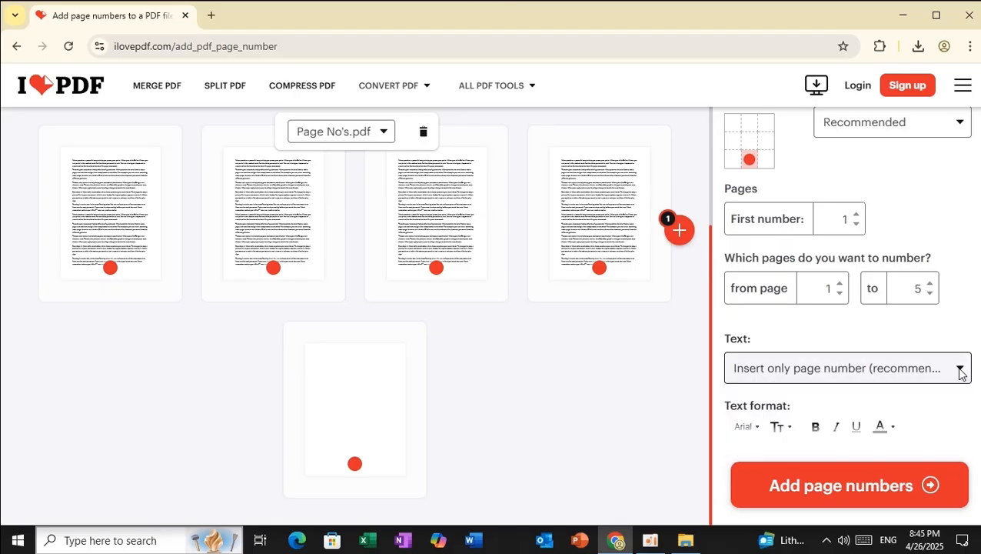
pyautogui.click(960, 373)
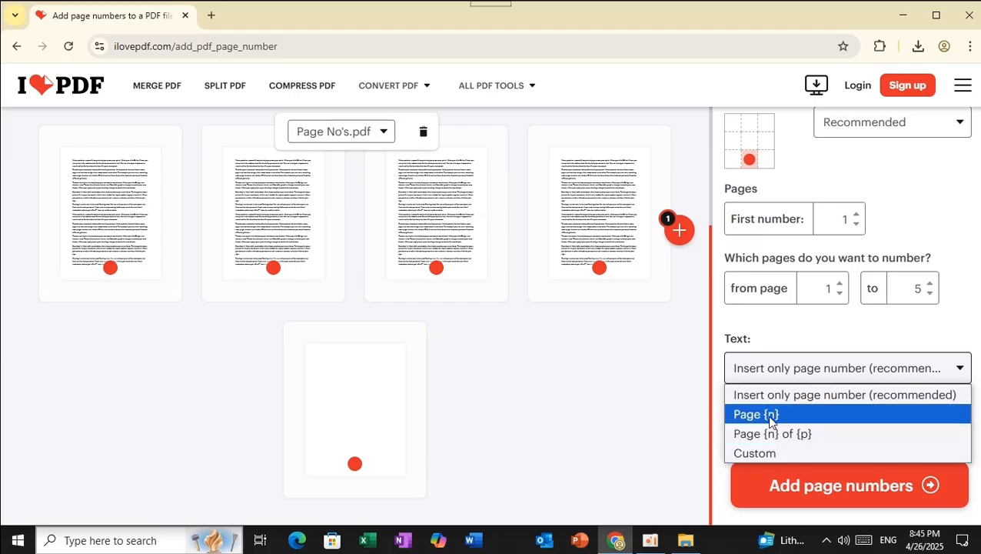
pyautogui.click(838, 336)
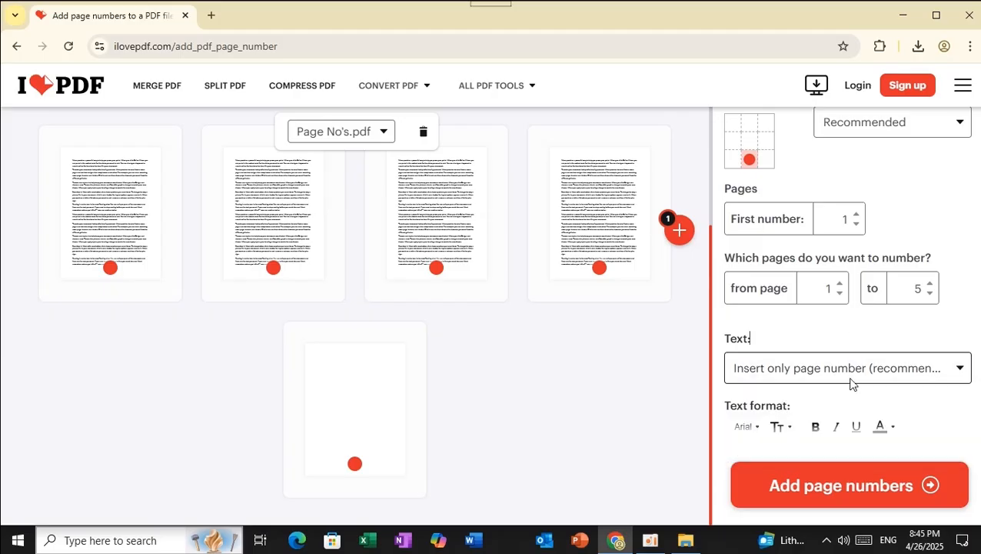
pyautogui.click(843, 488)
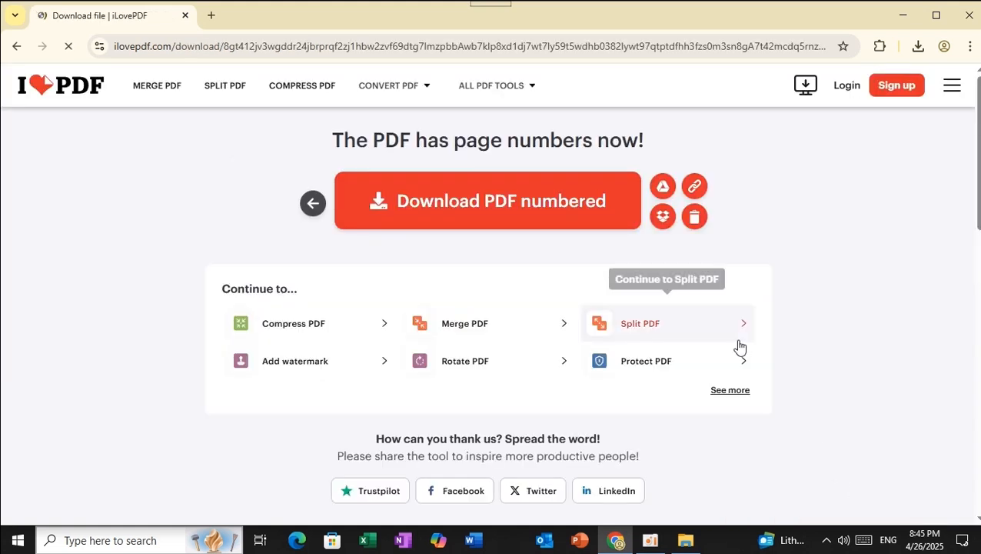
# Download Page No's_pagenumber.pdf and open it from Chrome's downloads panel
pyautogui.click(511, 222)
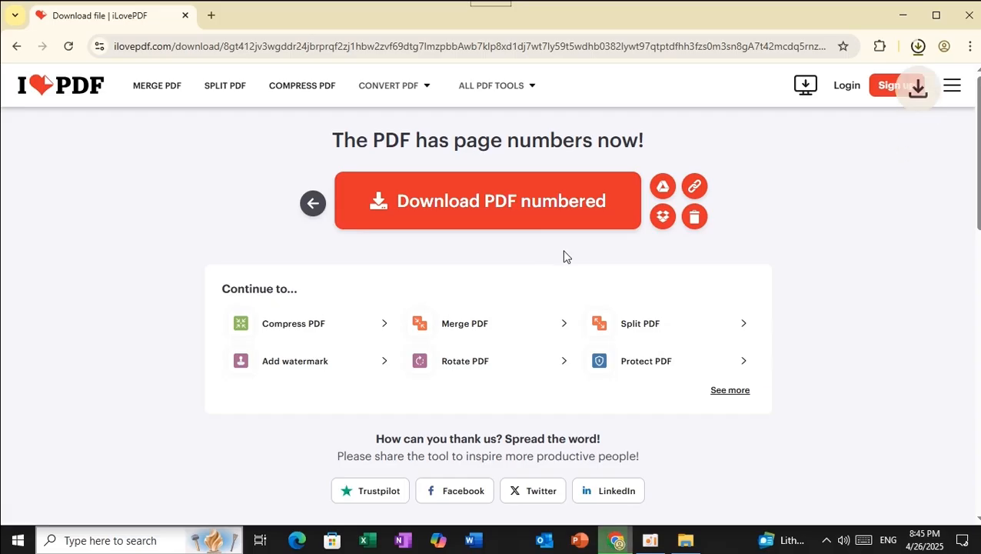
pyautogui.click(867, 82)
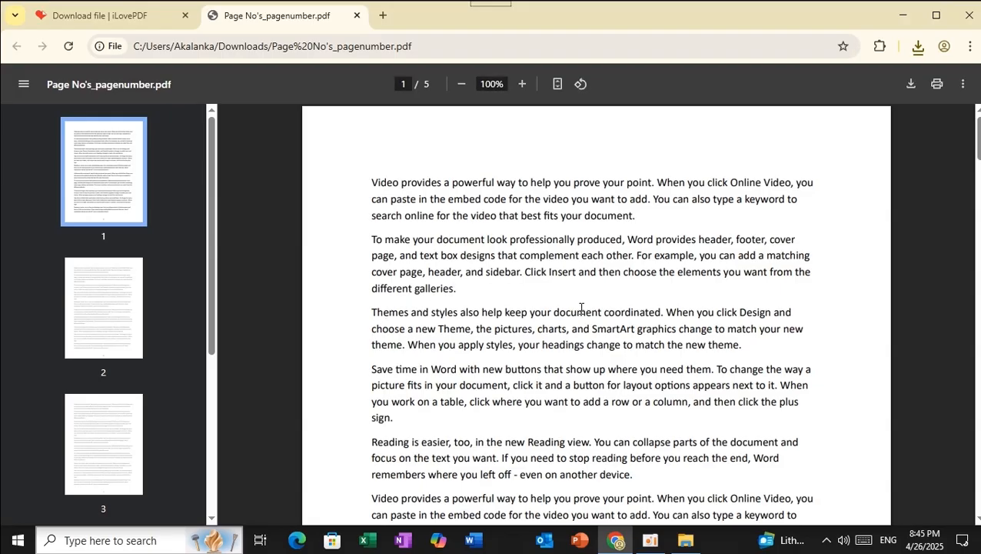
# Scroll through all five pages to check the bottom-centre page numbers
pyautogui.scroll(-6, 581, 308)
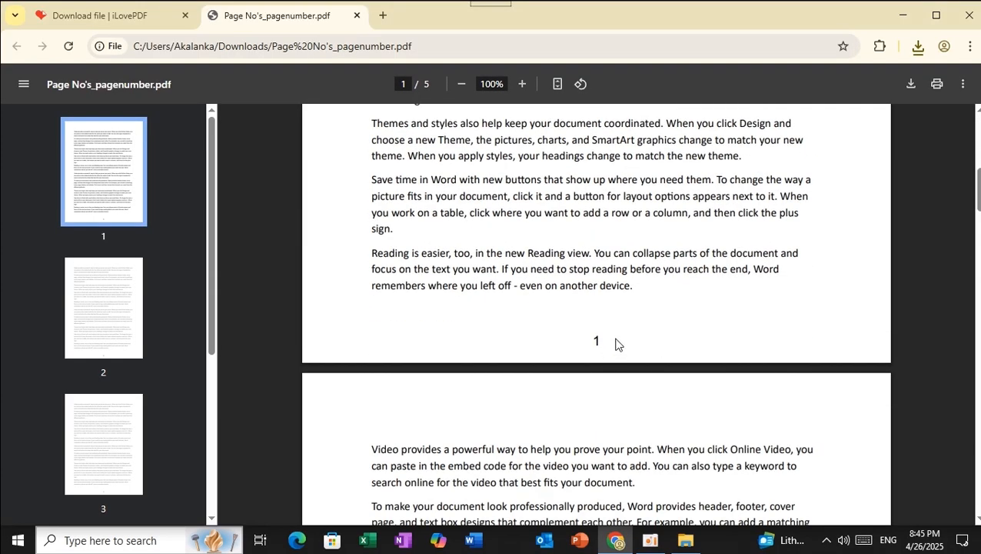
pyautogui.scroll(-12, 615, 340)
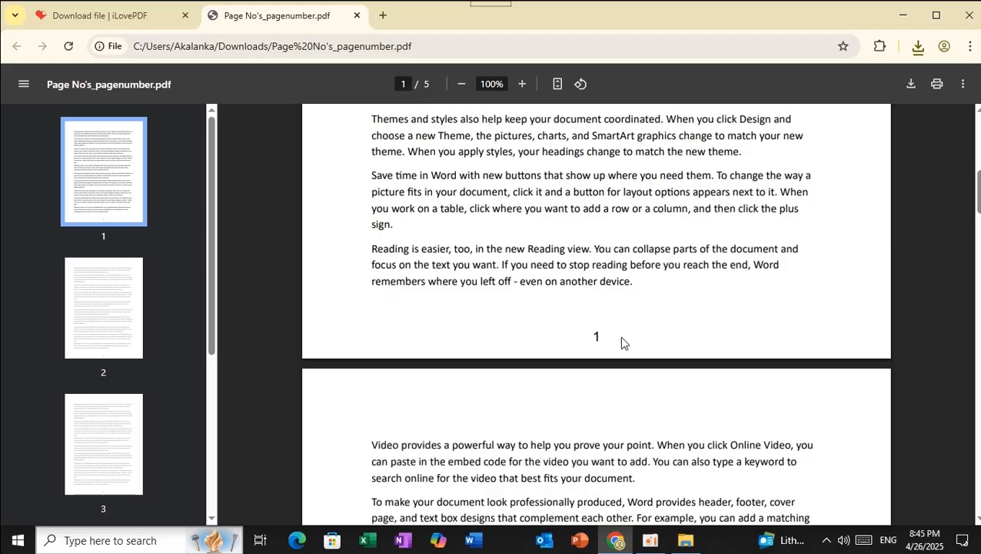
pyautogui.scroll(-12, 615, 339)
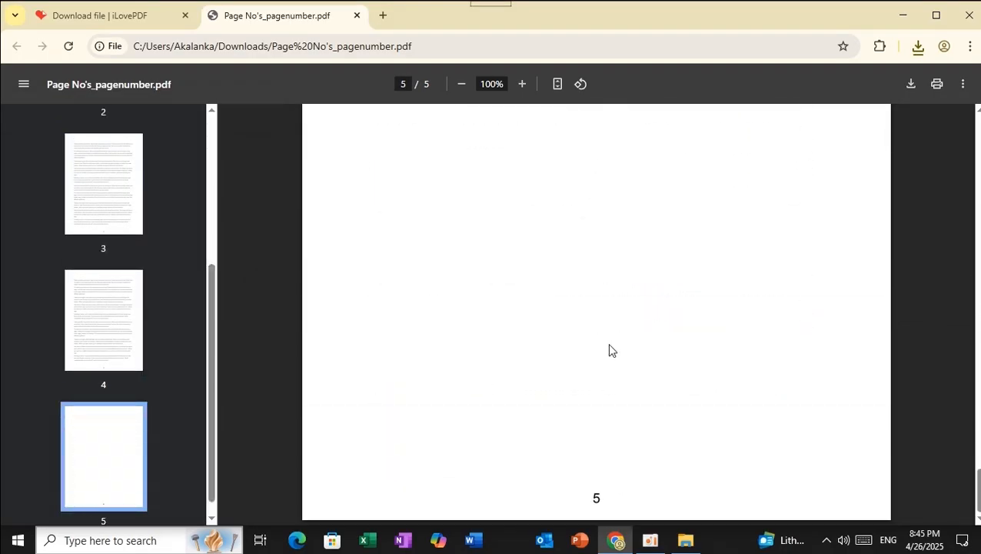
pyautogui.scroll(12, 608, 349)
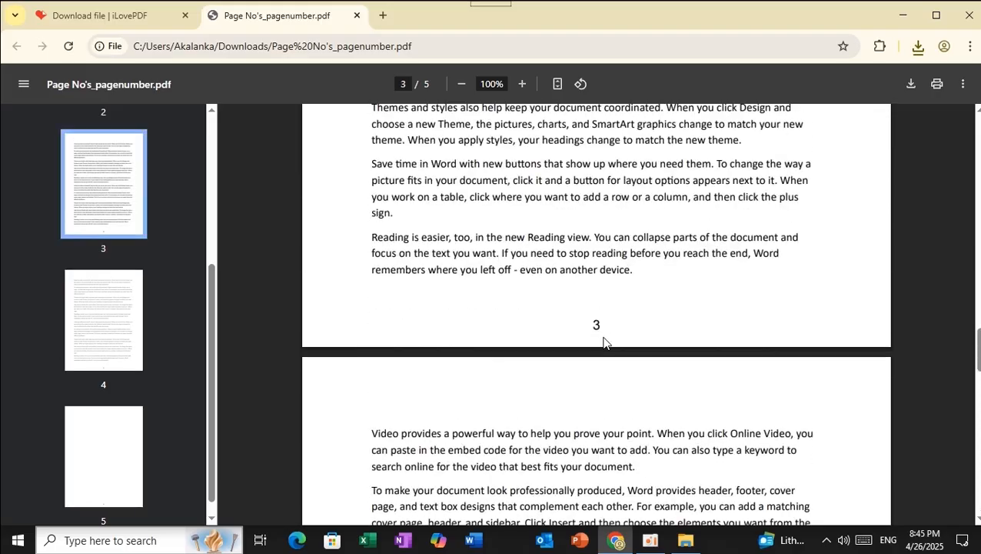
pyautogui.scroll(20, 603, 315)
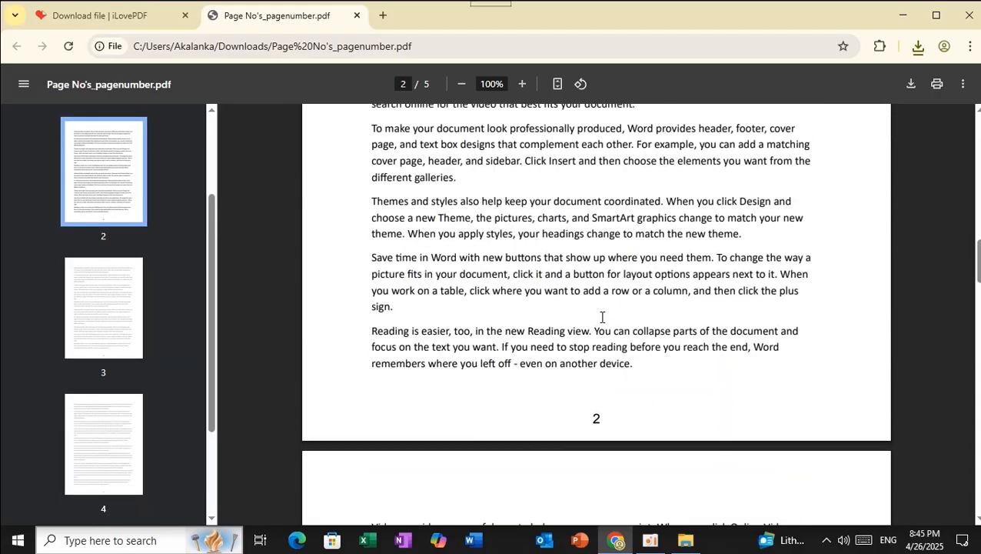
pyautogui.scroll(3, 602, 315)
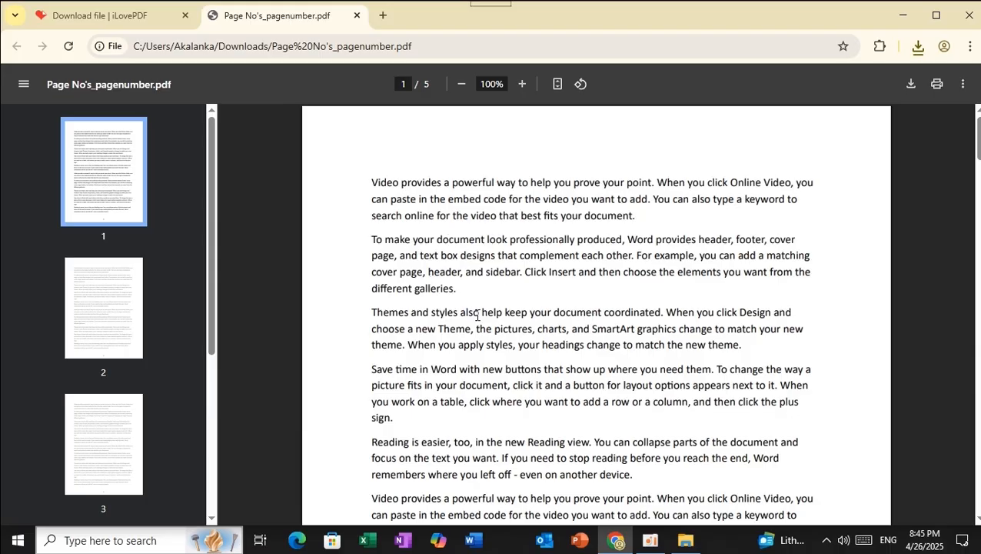
pyautogui.scroll(-3, 477, 316)
# Send the iLovePDF tab back to its home page, then return to the numbered PDF
pyautogui.click(143, 17)
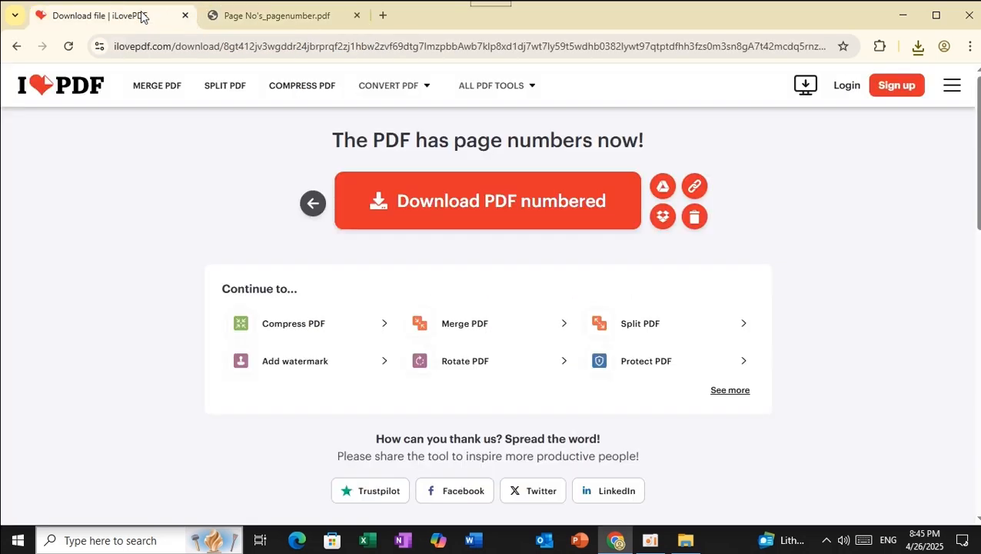
pyautogui.click(69, 94)
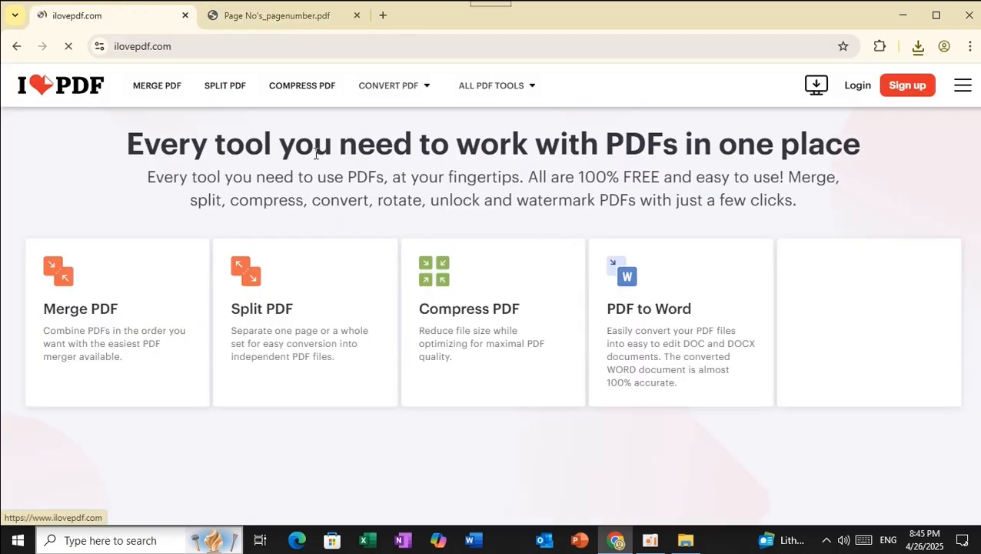
pyautogui.click(287, 23)
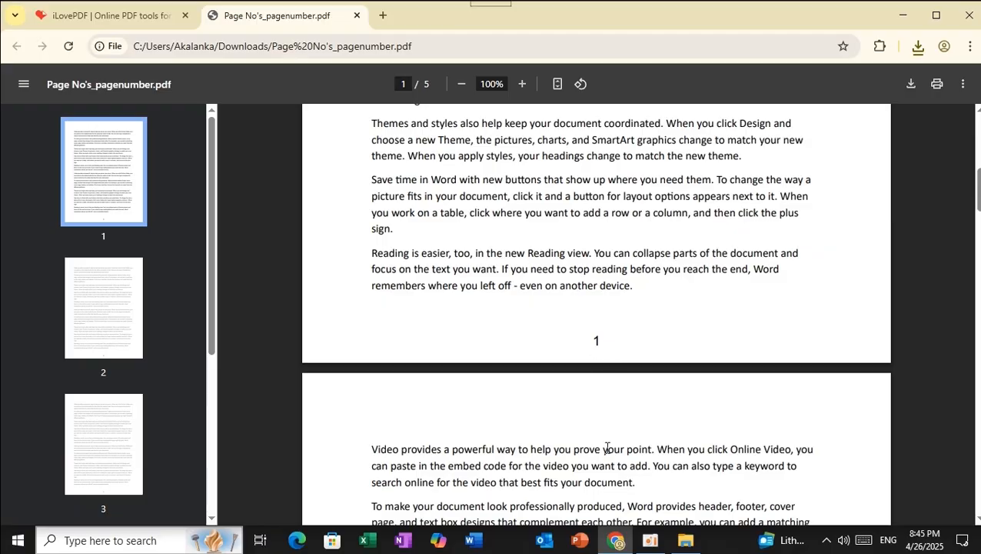
# Confirm page 2 shows a centred 2, then close the Page No's_pagenumber.pdf tab
pyautogui.scroll(-10, 605, 454)
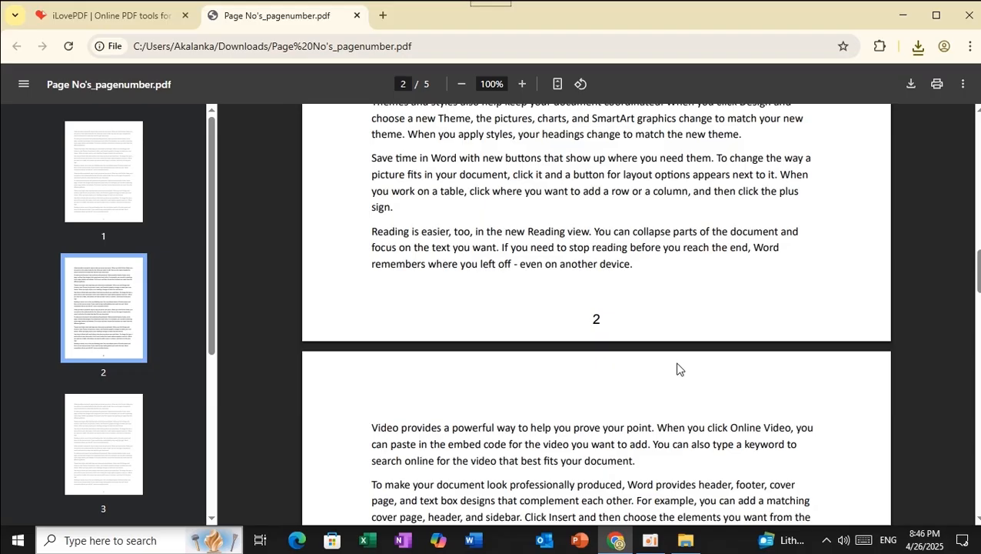
pyautogui.scroll(10, 528, 374)
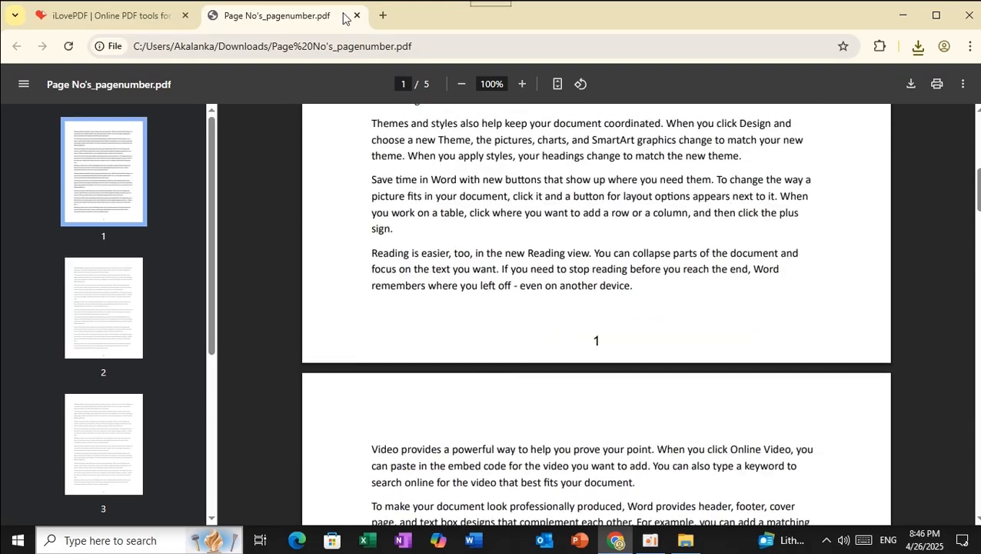
pyautogui.click(356, 16)
pyautogui.scroll(-4, 426, 324)
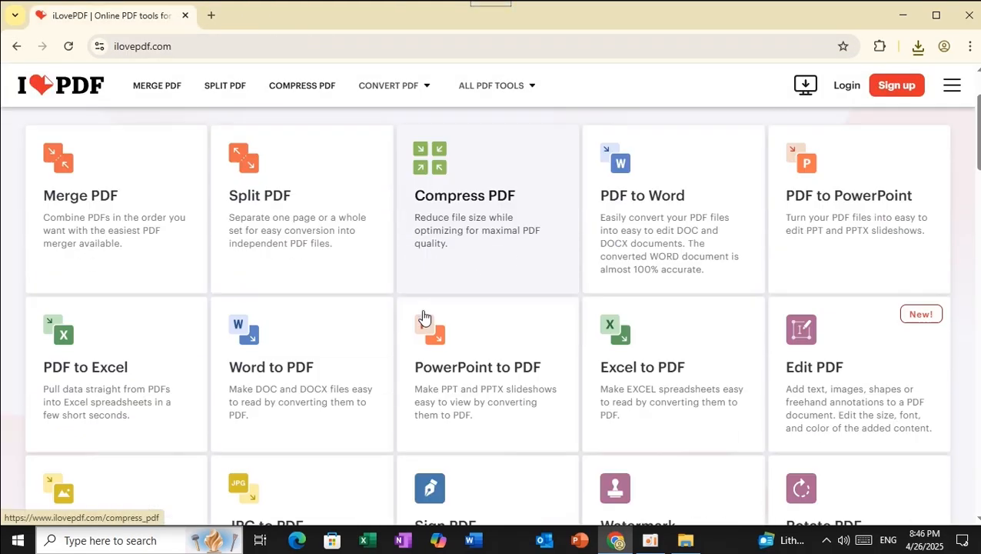
pyautogui.scroll(-2, 374, 316)
pyautogui.scroll(-2, 372, 319)
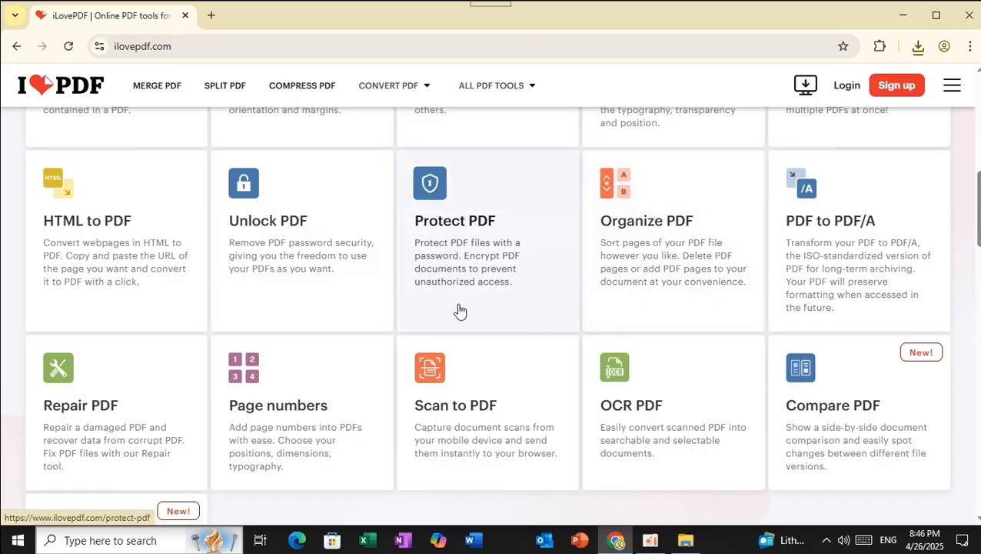
pyautogui.scroll(-2, 423, 336)
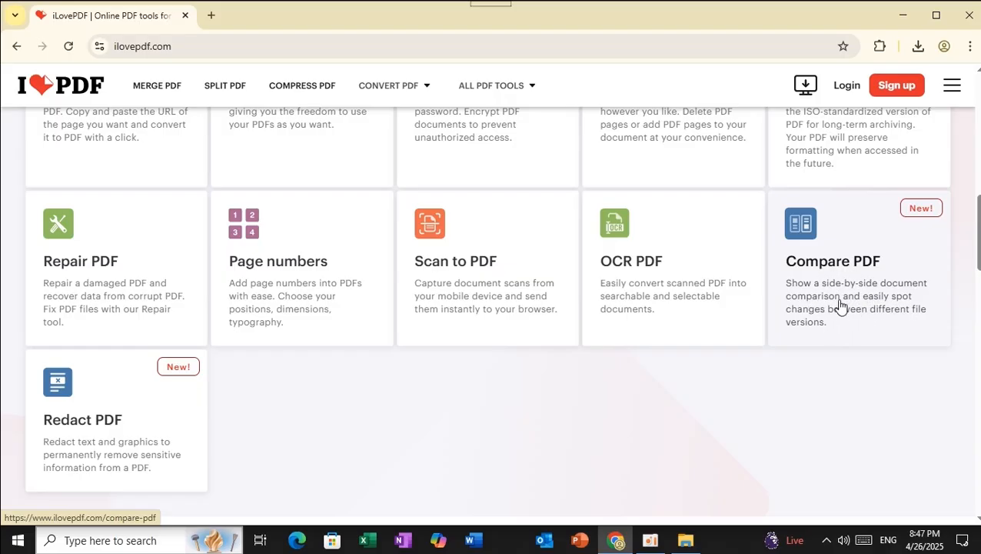
pyautogui.scroll(-2, 155, 385)
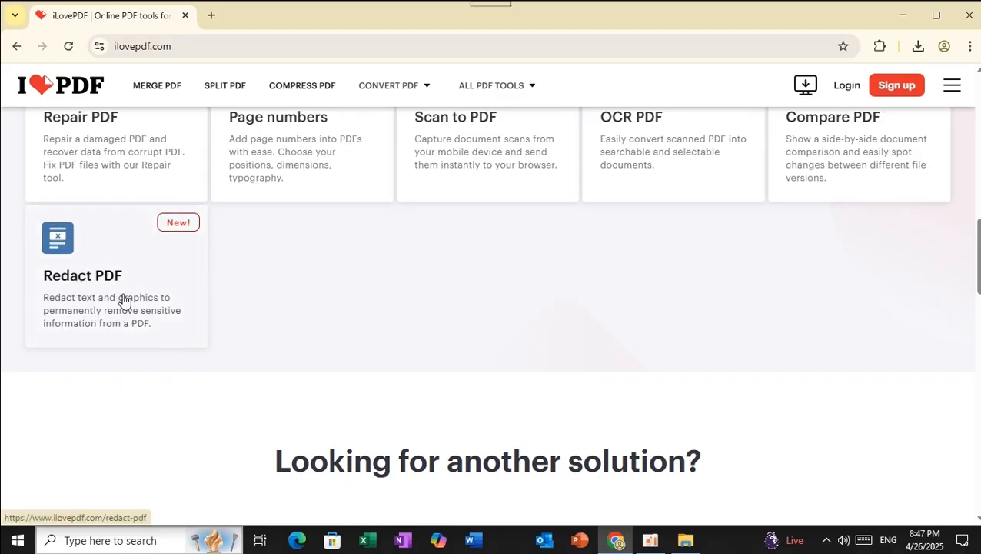
pyautogui.scroll(-2, 321, 331)
pyautogui.scroll(9, 321, 327)
pyautogui.scroll(3, 321, 327)
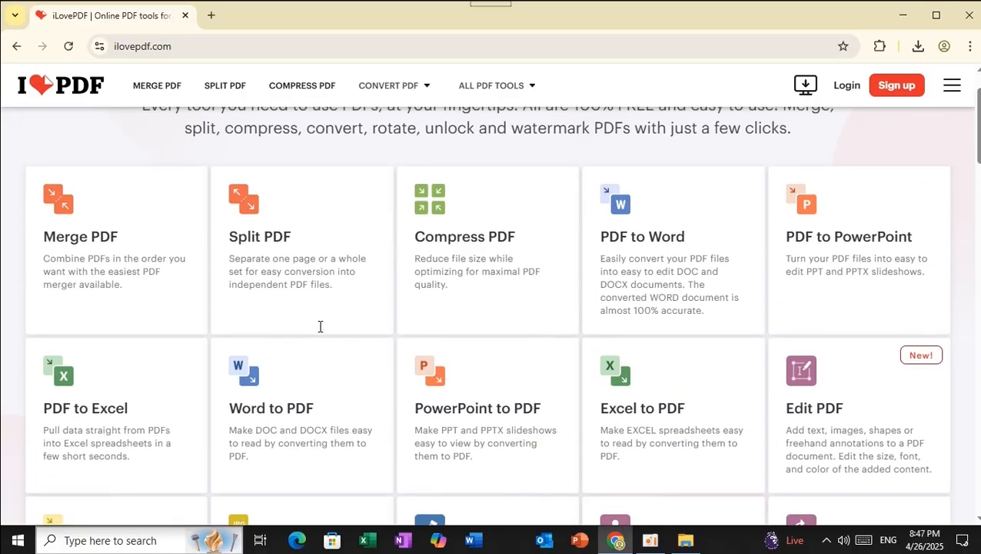
pyautogui.scroll(1, 320, 330)
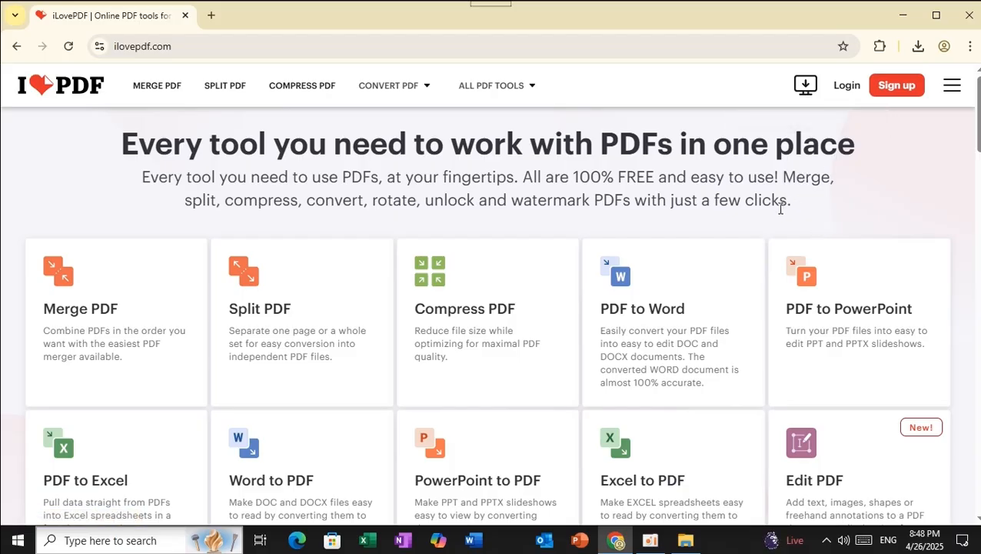
# From the iLovePDF Desktop page, download iLovePDF Desktop Installer (1).exe for Windows (64 & 32 bits)
pyautogui.click(806, 86)
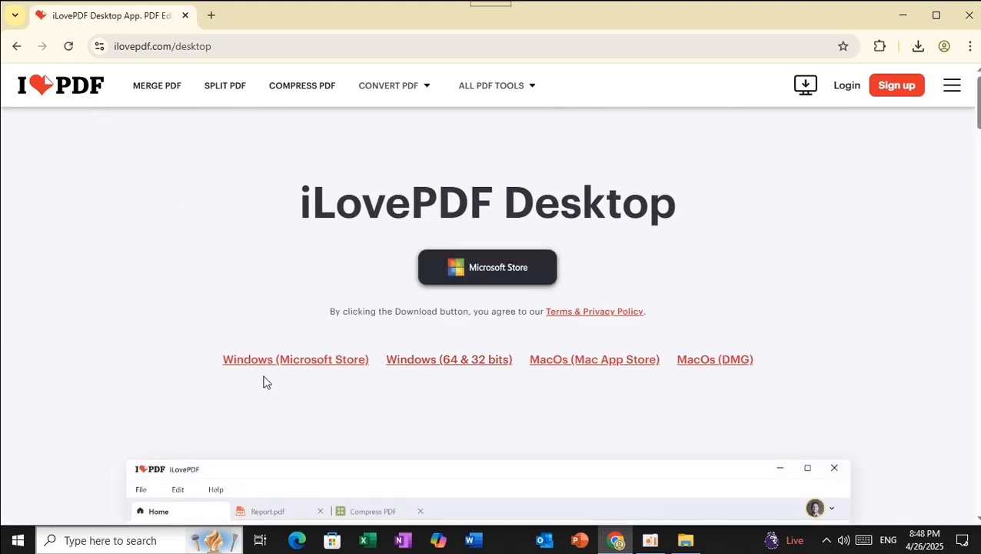
pyautogui.scroll(-1, 261, 287)
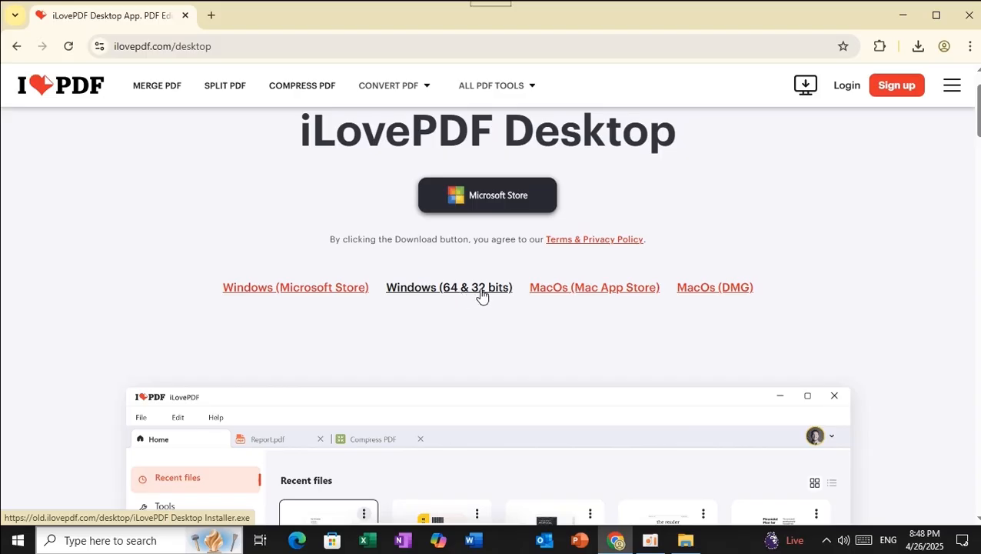
pyautogui.click(434, 297)
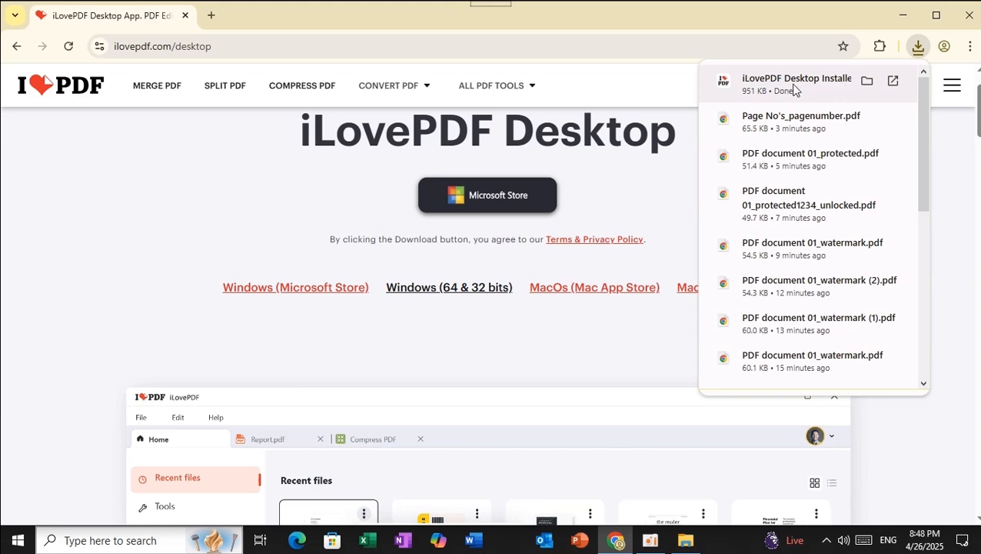
# Locate iLovePDF Desktop Installer (1).exe in Downloads and run it as administrator
pyautogui.click(867, 81)
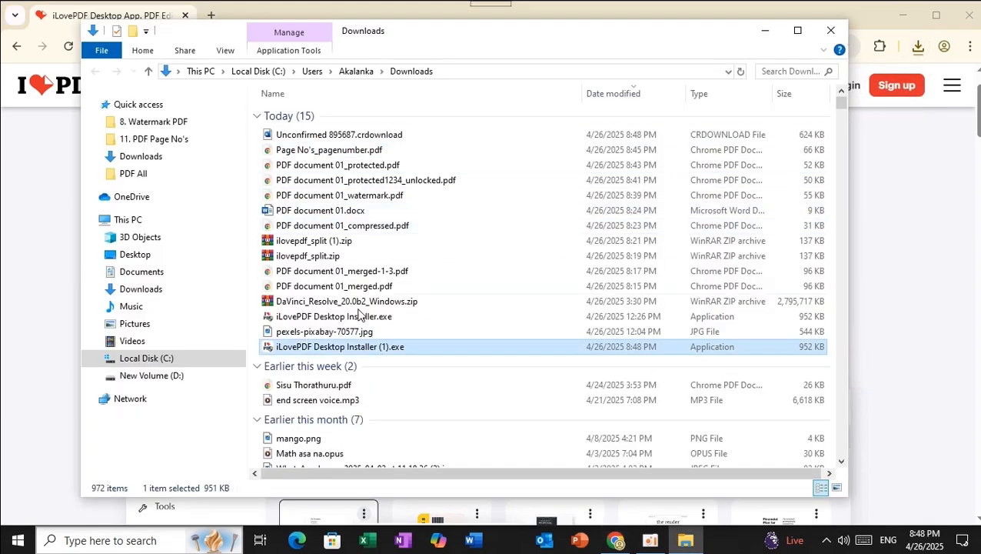
pyautogui.doubleClick(327, 346)
pyautogui.rightClick(327, 346)
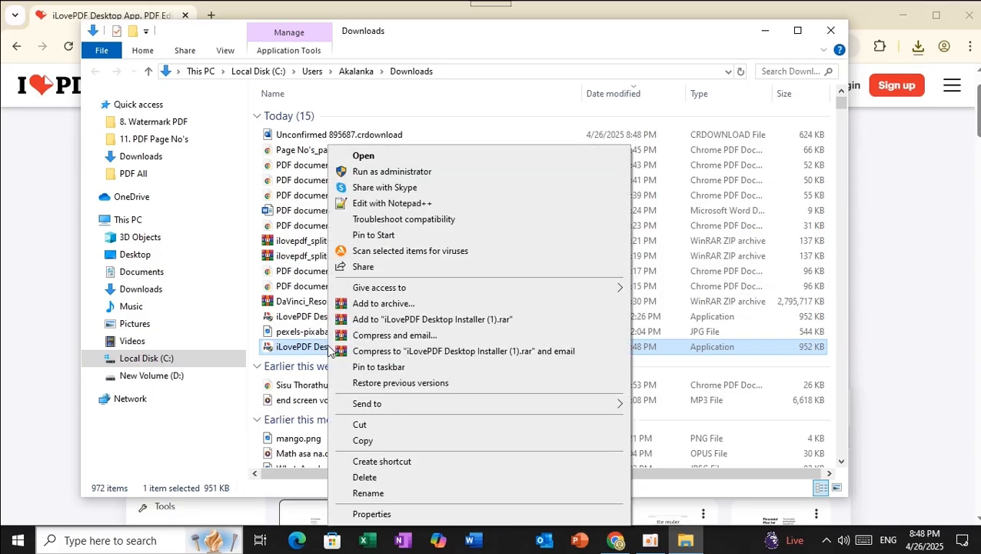
pyautogui.click(391, 172)
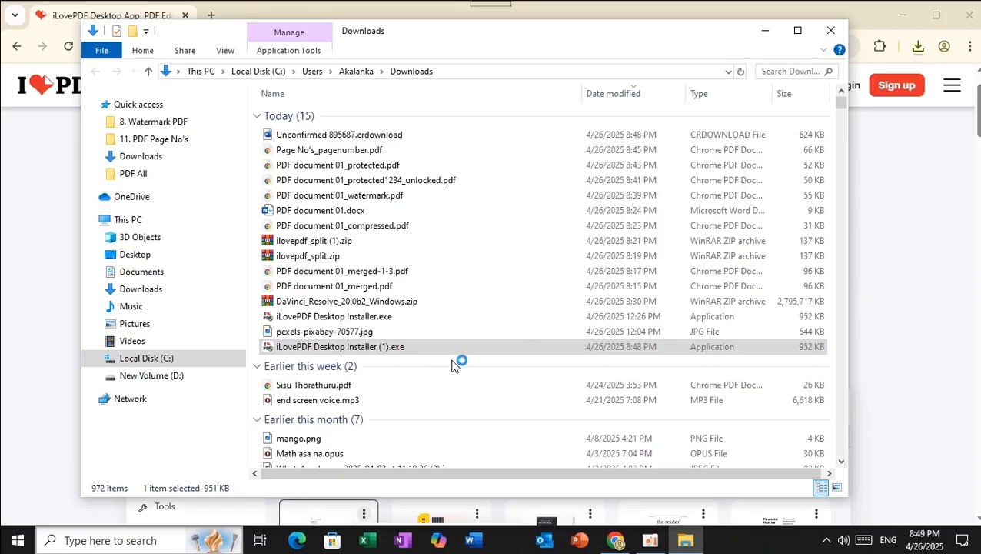
# Minimize the Downloads folder and browser, then restore the Downloads folder from the taskbar
pyautogui.click(767, 32)
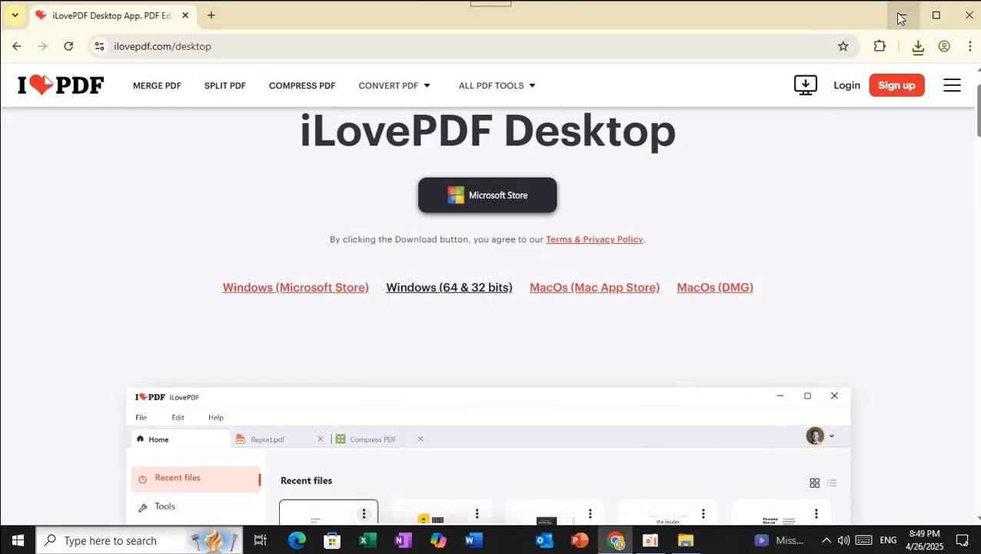
pyautogui.click(904, 15)
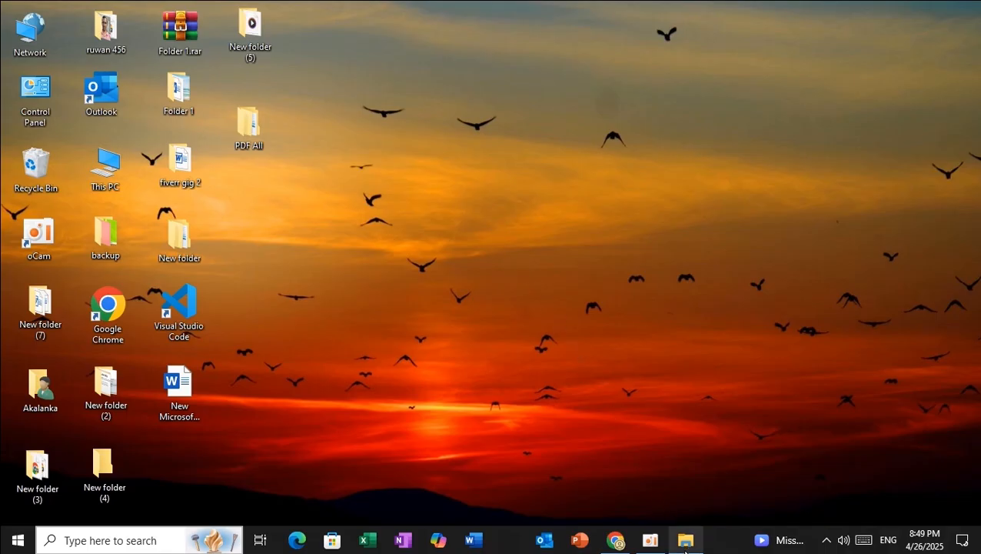
pyautogui.moveTo(686, 551)
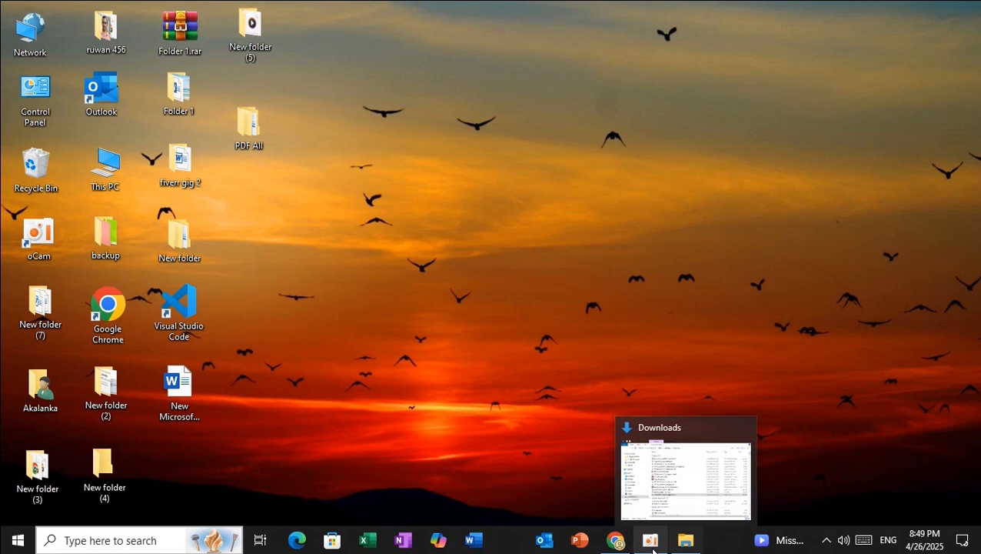
pyautogui.moveTo(655, 550)
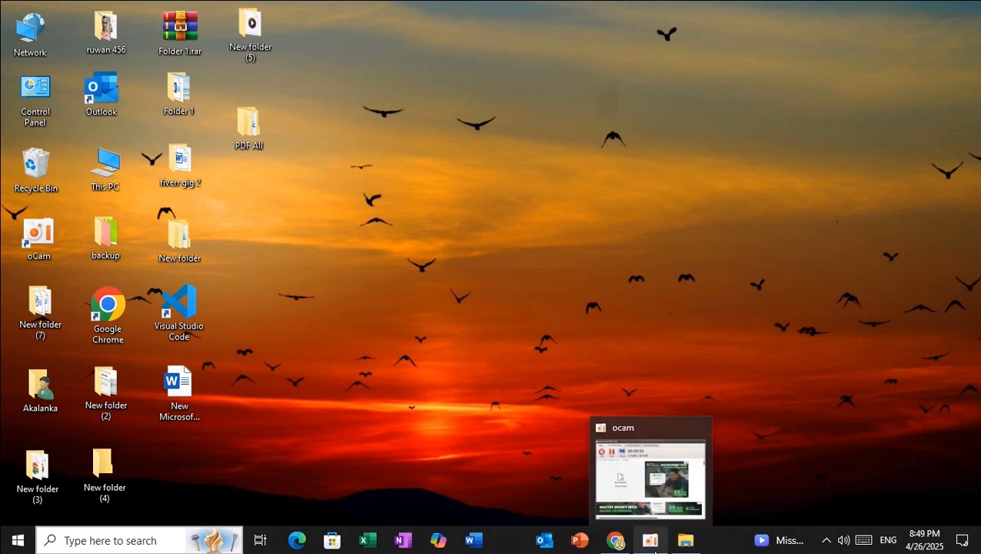
pyautogui.click(686, 545)
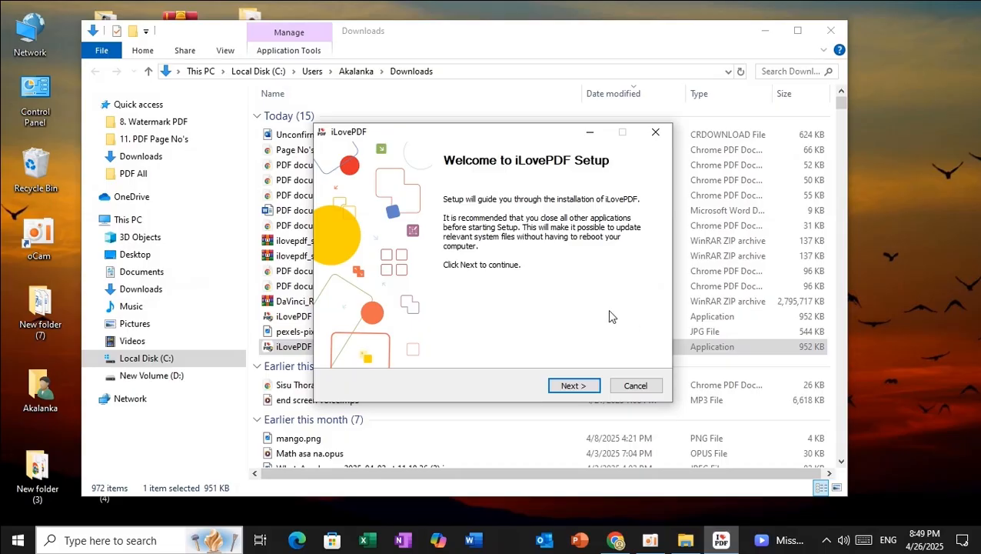
# Accept the license agreement and install iLovePDF into the default C:\Program Files\ folder
pyautogui.click(765, 31)
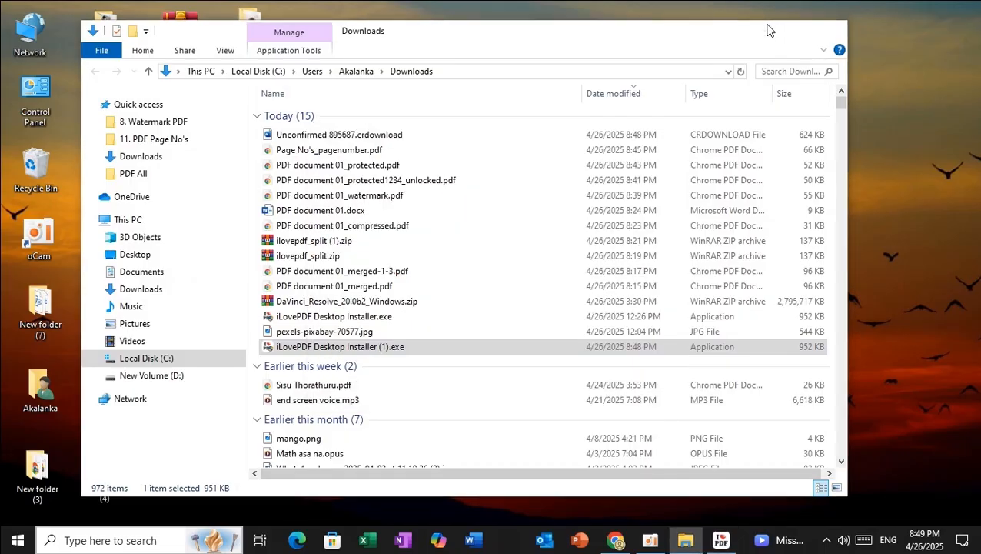
pyautogui.click(579, 387)
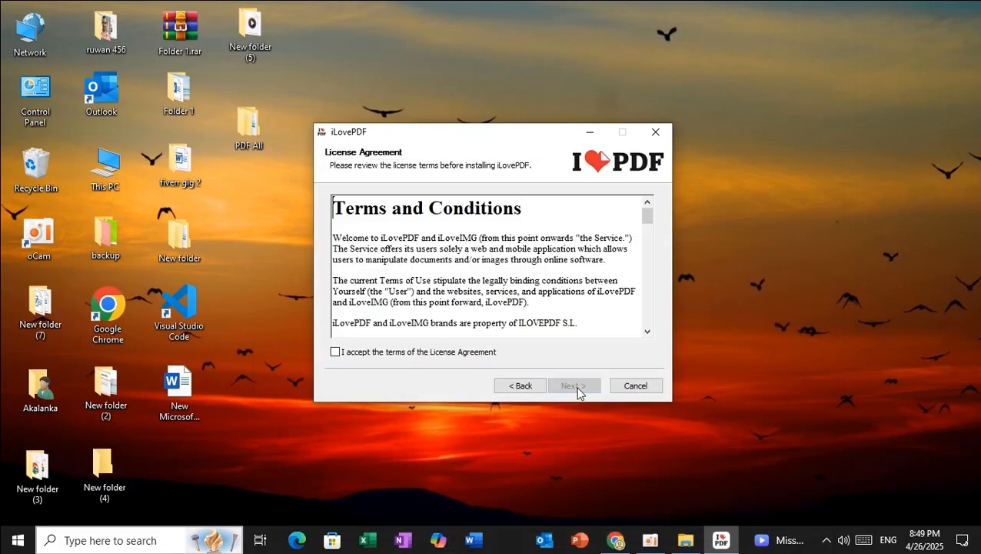
pyautogui.click(339, 356)
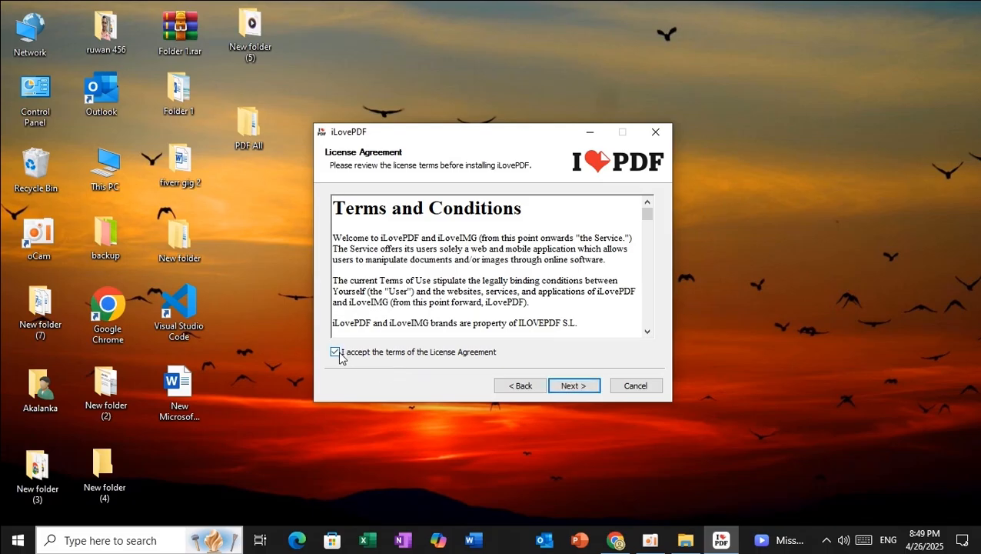
pyautogui.click(571, 385)
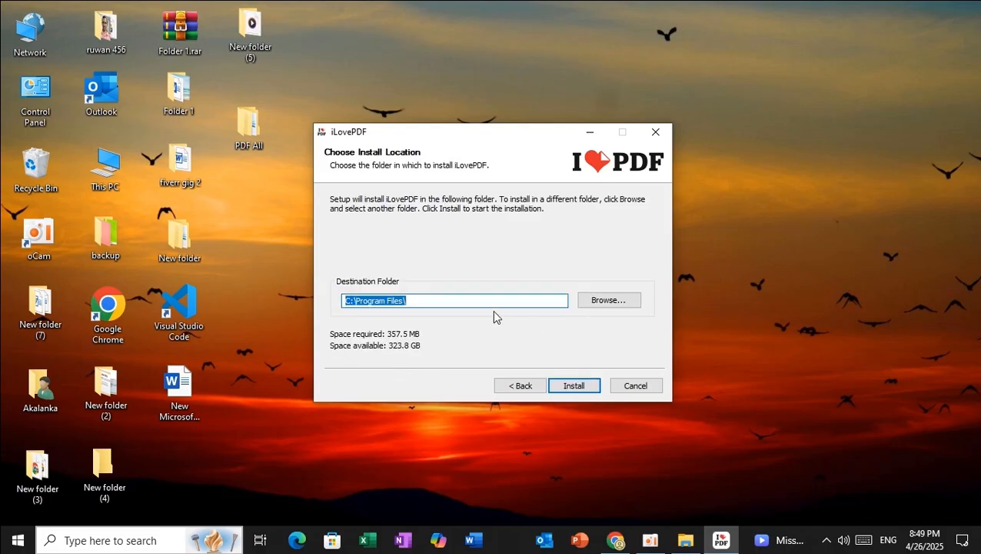
pyautogui.click(437, 302)
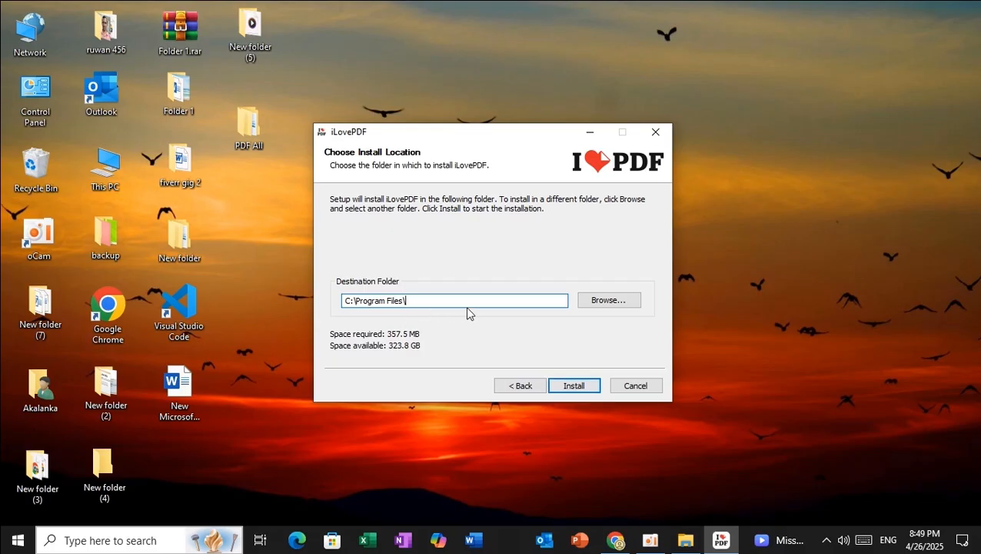
pyautogui.click(578, 387)
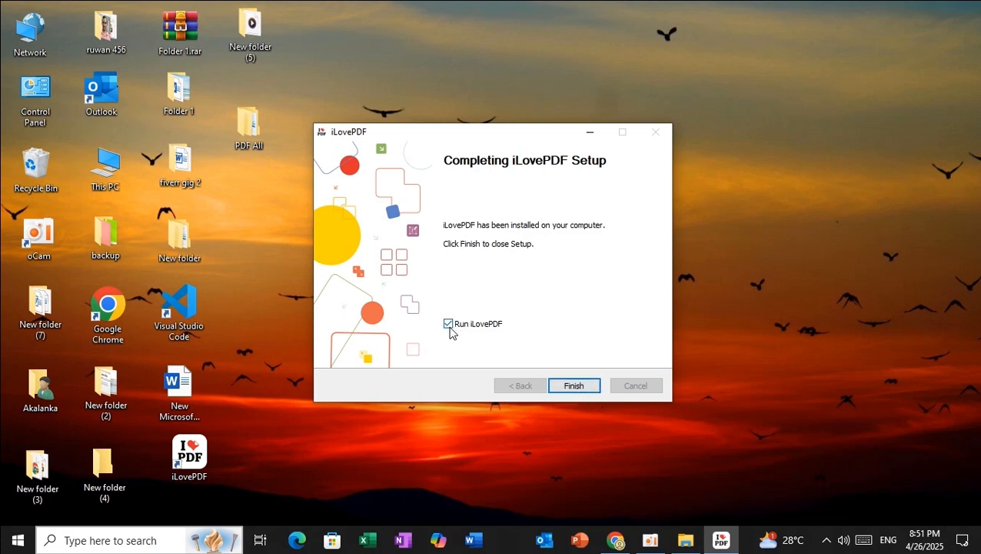
# Finish the installer and launch iLovePDF Desktop from its desktop shortcut
pyautogui.click(573, 385)
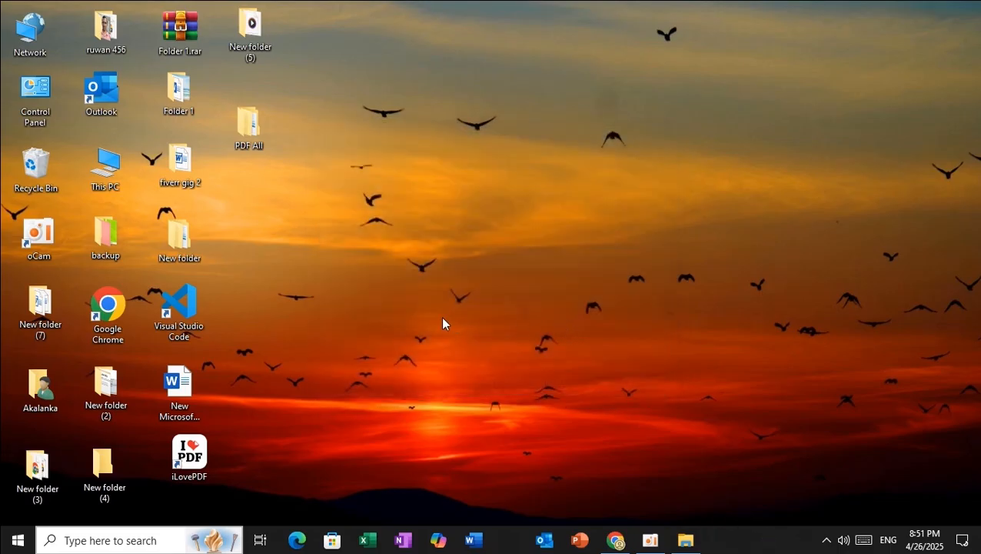
pyautogui.doubleClick(189, 459)
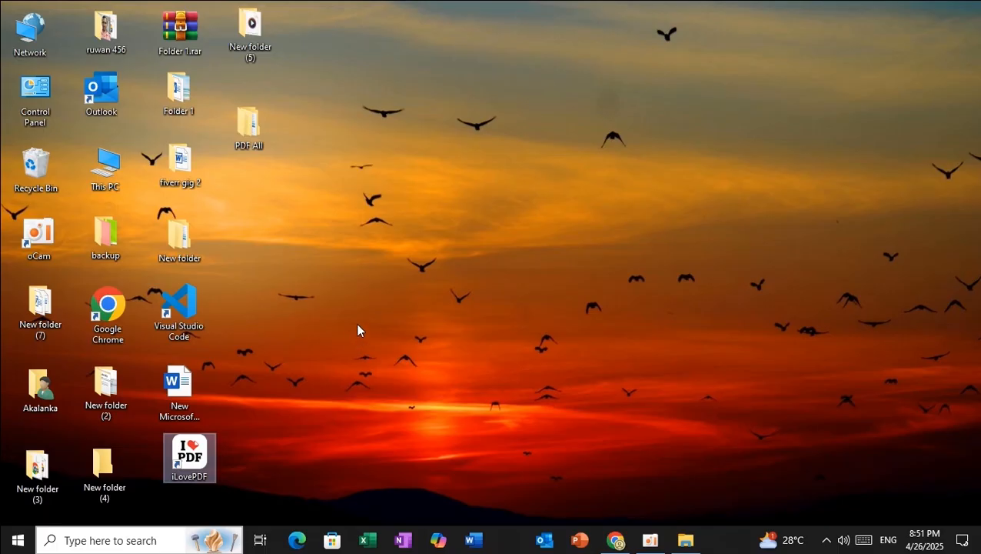
pyautogui.click(364, 273)
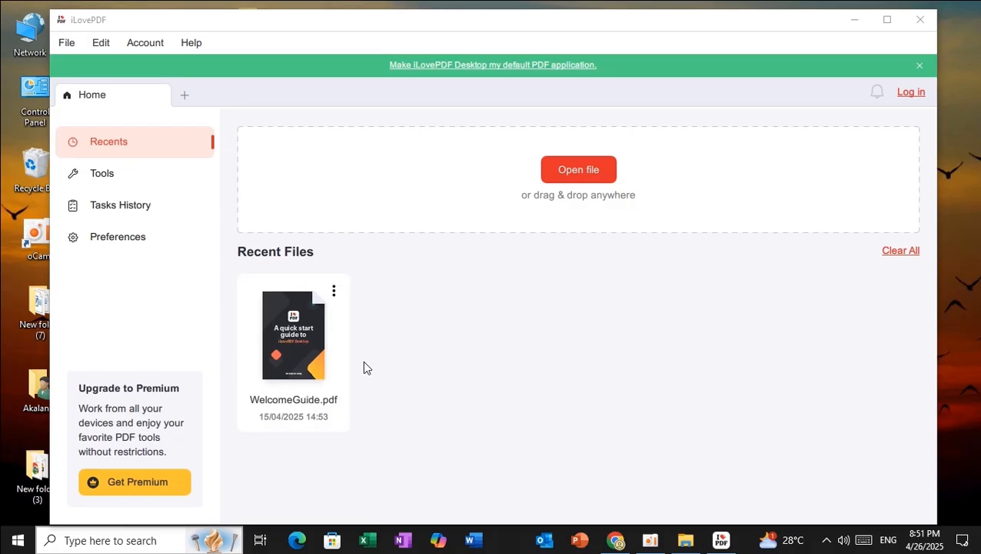
# Scroll through the app's Tools list of PDF tools, then close iLovePDF Desktop
pyautogui.click(107, 179)
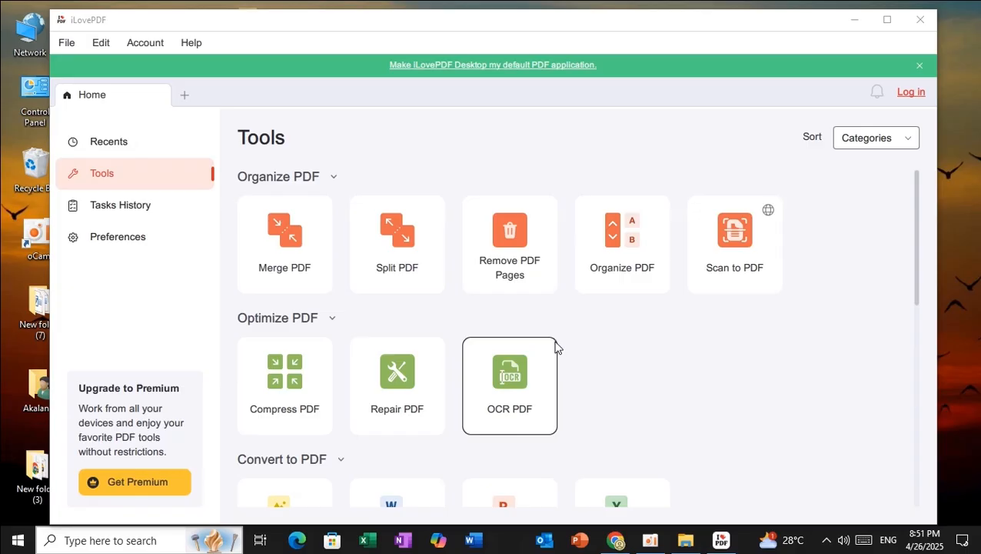
pyautogui.scroll(-2, 556, 346)
pyautogui.scroll(-4, 556, 346)
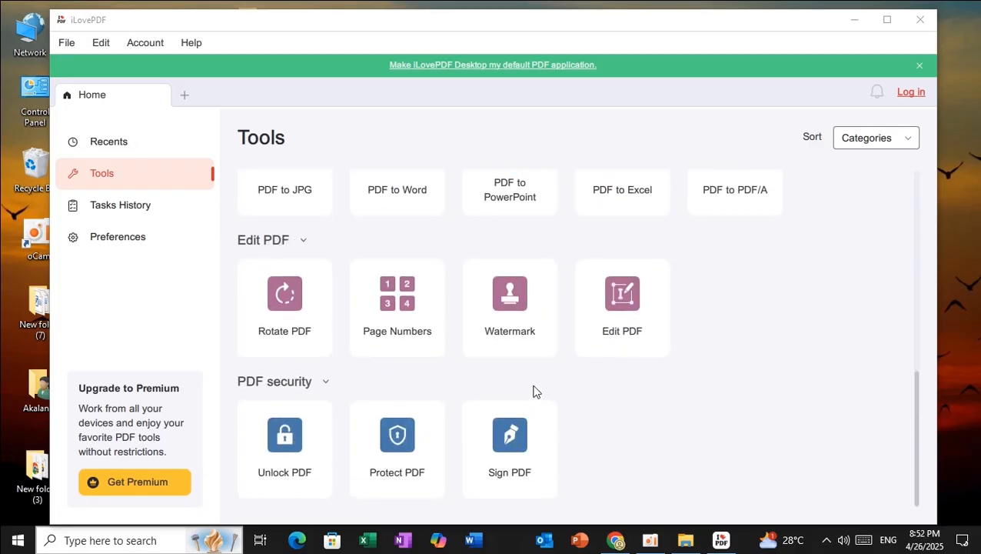
pyautogui.scroll(5, 536, 391)
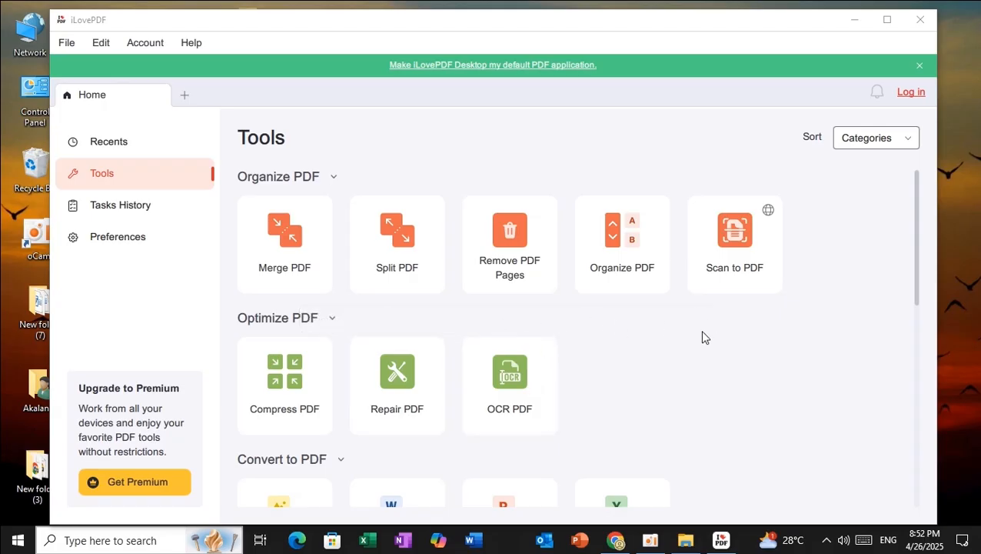
pyautogui.scroll(-6, 652, 336)
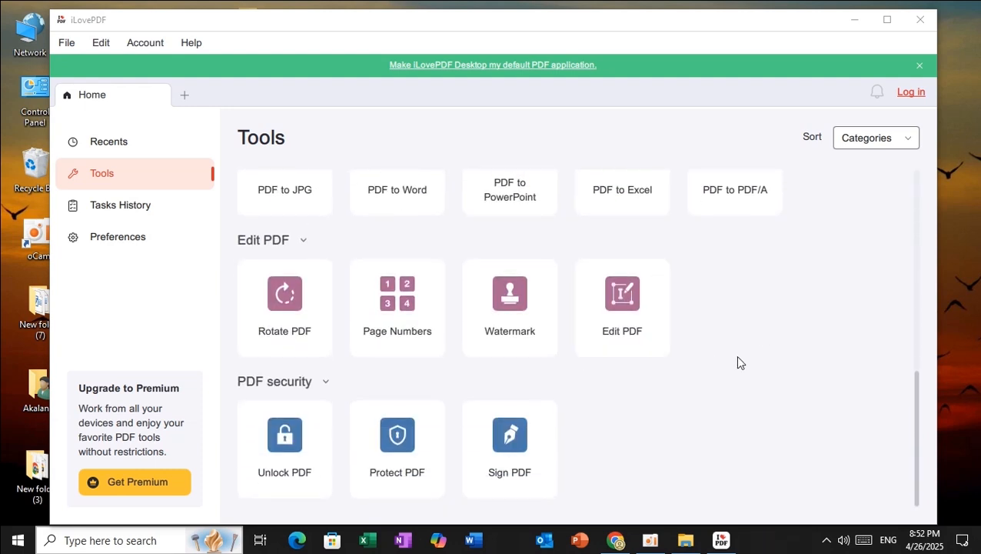
pyautogui.scroll(6, 736, 361)
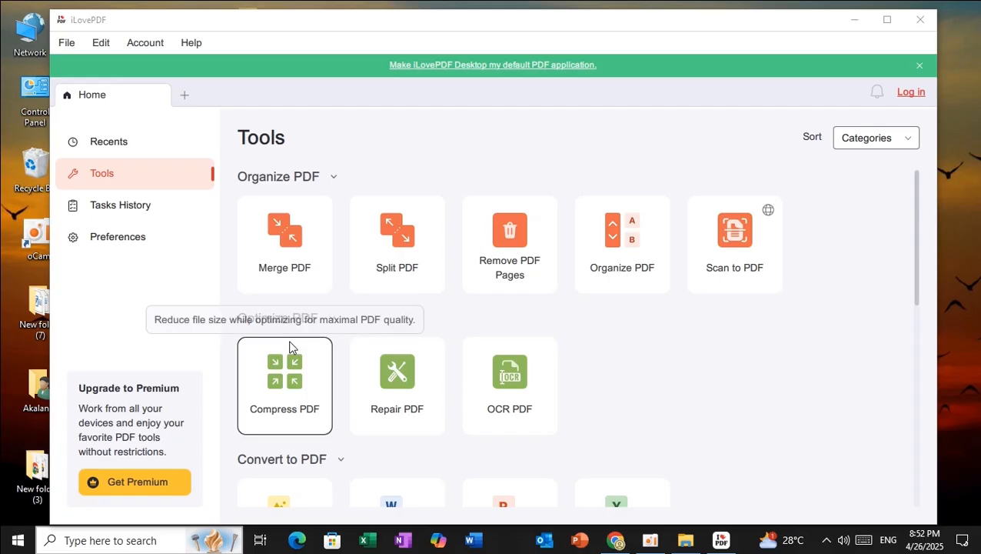
pyautogui.click(922, 21)
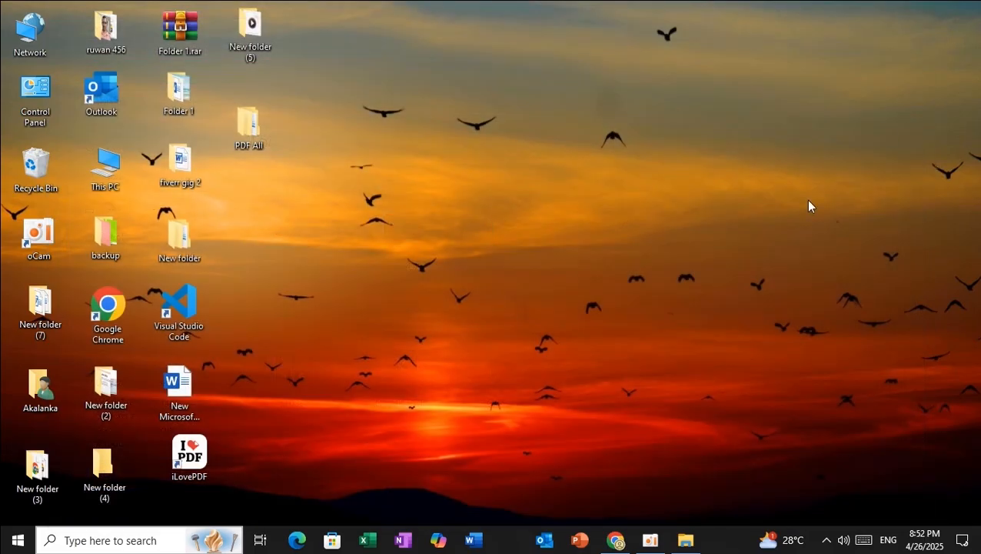